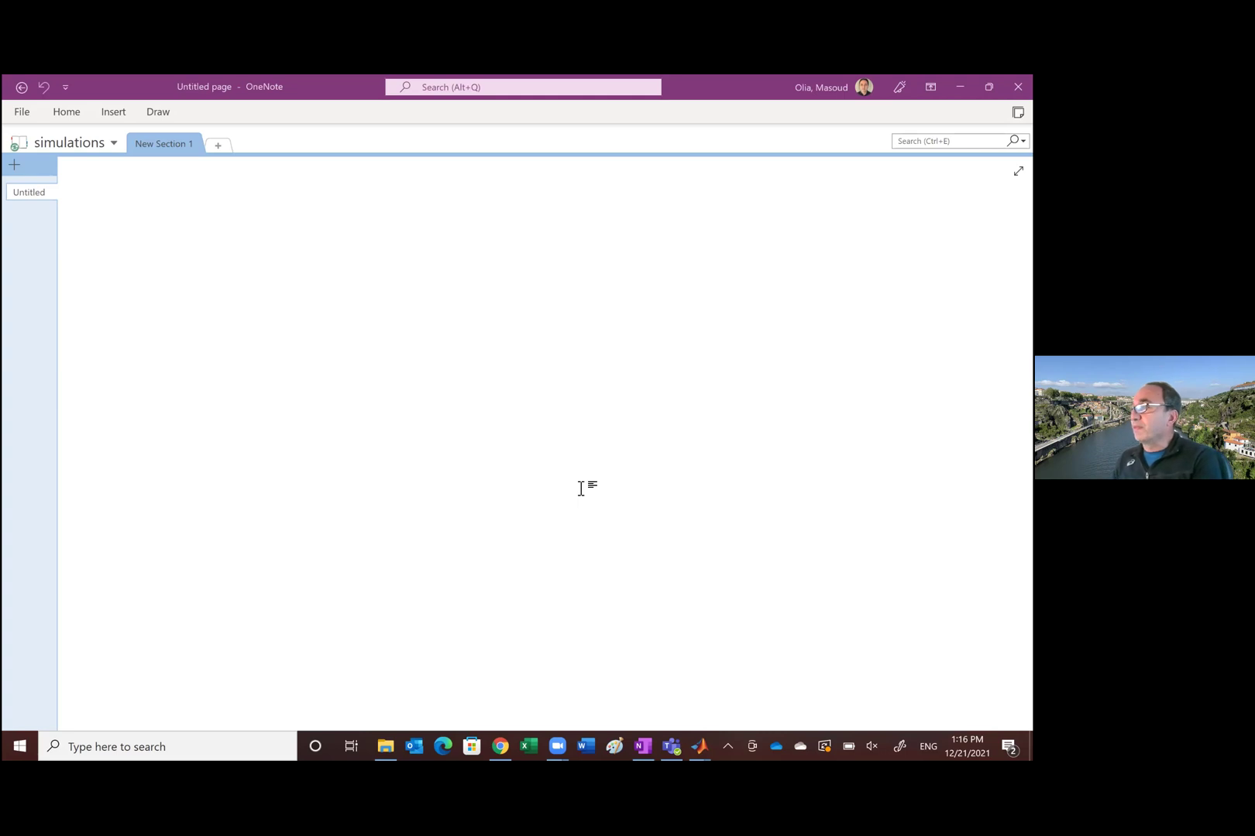
# Sketch the mass box labelled m with a spring and damper to a hatched wall.
pyautogui.click(298, 385)
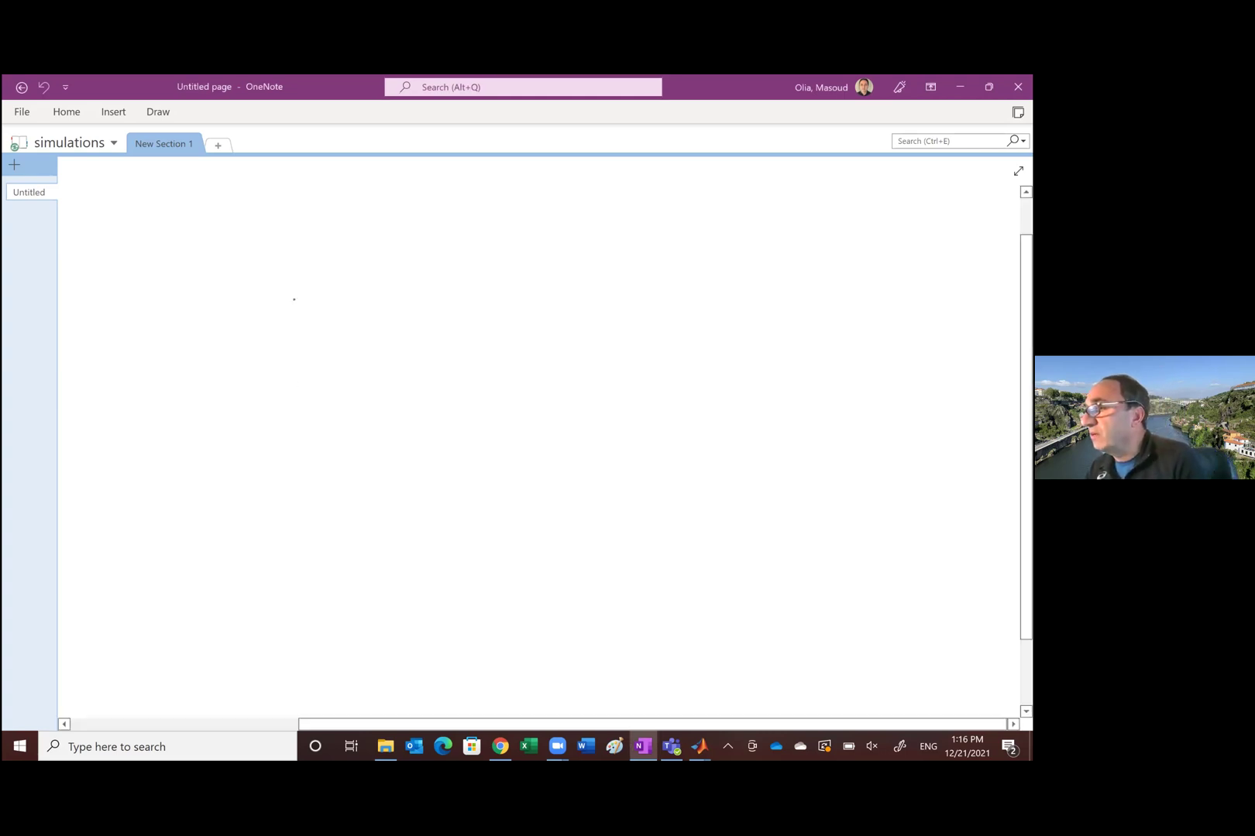
pyautogui.moveTo(311, 309); pyautogui.dragTo(312, 394)
pyautogui.moveTo(312, 311)
pyautogui.mouseDown()
pyautogui.moveTo(399, 305)
pyautogui.moveTo(435, 340)
pyautogui.moveTo(431, 383)
pyautogui.mouseUp()
pyautogui.moveTo(320, 390); pyautogui.dragTo(436, 381)
pyautogui.moveTo(358, 369)
pyautogui.mouseDown()
pyautogui.moveTo(392, 342)
pyautogui.moveTo(396, 365)
pyautogui.moveTo(470, 325)
pyautogui.moveTo(594, 318)
pyautogui.mouseUp()
pyautogui.moveTo(436, 370)
pyautogui.mouseDown()
pyautogui.moveTo(511, 378)
pyautogui.moveTo(527, 365)
pyautogui.moveTo(529, 385)
pyautogui.moveTo(600, 367)
pyautogui.mouseUp()
pyautogui.moveTo(598, 297)
pyautogui.mouseDown()
pyautogui.moveTo(611, 360)
pyautogui.moveTo(608, 318)
pyautogui.mouseUp()
pyautogui.moveTo(622, 325); pyautogui.dragTo(604, 355)
pyautogui.moveTo(624, 359); pyautogui.dragTo(602, 372)
# Draw two wheels under the mass and a hatched ground line beneath them.
pyautogui.moveTo(352, 393); pyautogui.dragTo(397, 388)
pyautogui.moveTo(317, 416)
pyautogui.mouseDown()
pyautogui.moveTo(453, 406)
pyautogui.moveTo(420, 424)
pyautogui.mouseUp()
pyautogui.moveTo(417, 412); pyautogui.dragTo(400, 424)
pyautogui.moveTo(387, 417); pyautogui.dragTo(343, 436)
pyautogui.moveTo(346, 419); pyautogui.dragTo(326, 438)
# Label the damper C and spring K, and draw the F(t) force arrow into the mass.
pyautogui.moveTo(510, 397); pyautogui.dragTo(513, 417)
pyautogui.moveTo(488, 283)
pyautogui.mouseDown()
pyautogui.moveTo(491, 314)
pyautogui.moveTo(505, 313)
pyautogui.mouseUp()
pyautogui.moveTo(205, 351); pyautogui.dragTo(313, 351)
pyautogui.moveTo(301, 343); pyautogui.dragTo(304, 355)
pyautogui.moveTo(198, 372); pyautogui.dragTo(192, 412)
pyautogui.moveTo(193, 374)
pyautogui.mouseDown()
pyautogui.moveTo(211, 377)
pyautogui.moveTo(226, 403)
pyautogui.mouseUp()
pyautogui.moveTo(242, 376); pyautogui.dragTo(261, 406)
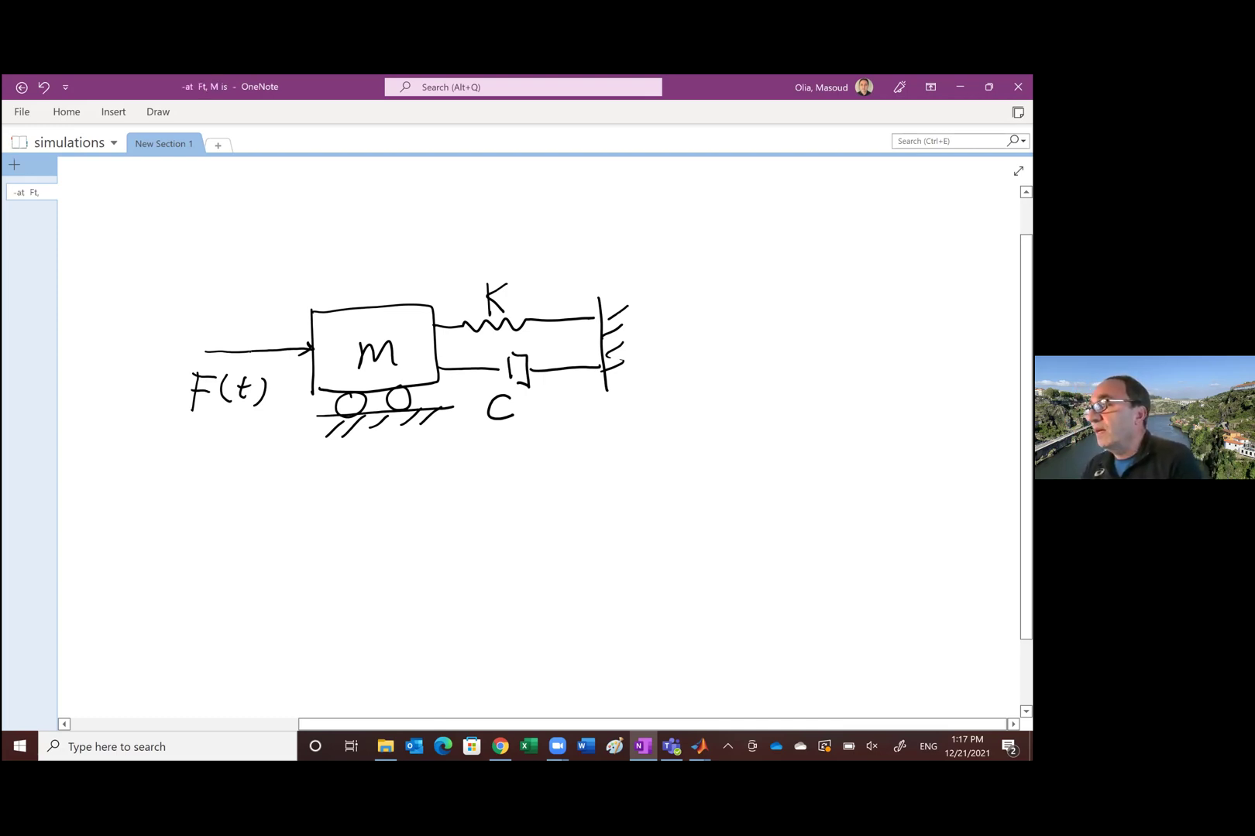
# With a red pen, draw a displacement arrow above the mass labelled x.
pyautogui.click(158, 114)
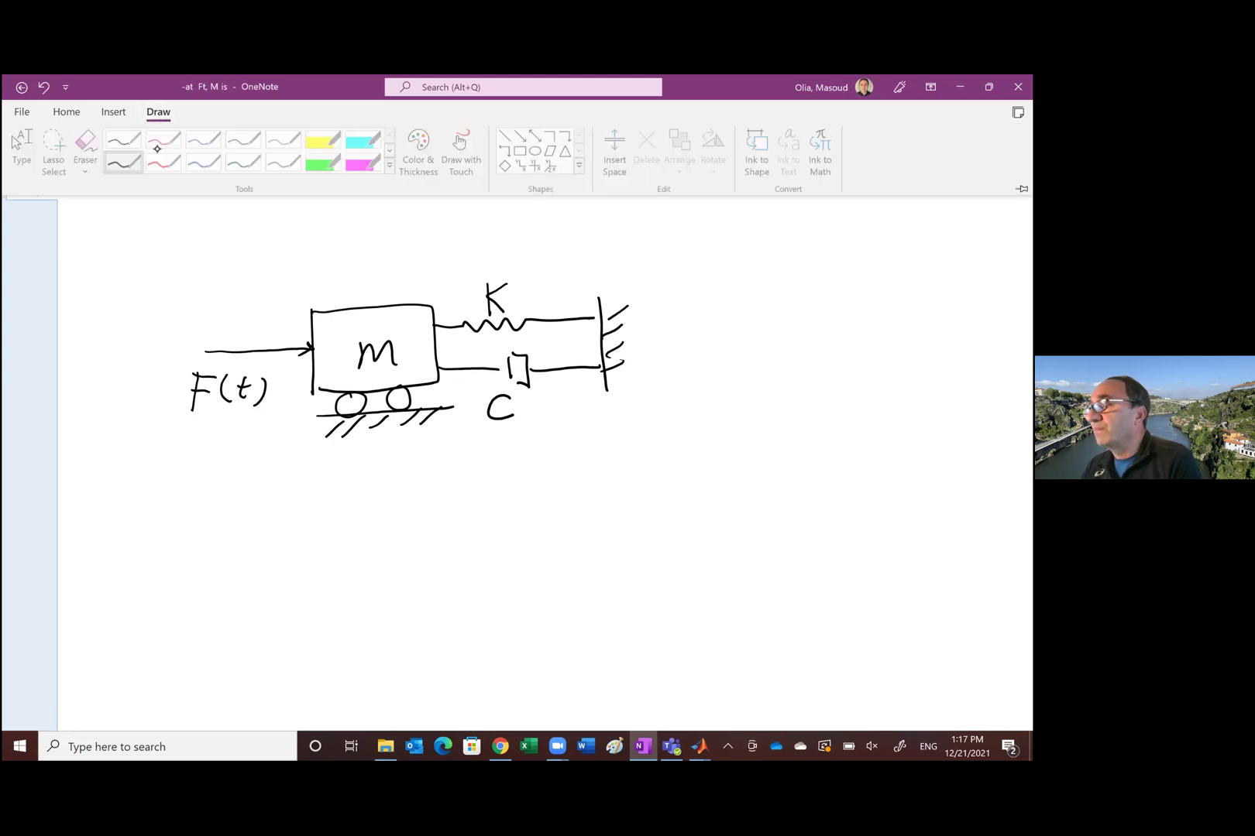
pyautogui.click(164, 150)
pyautogui.moveTo(353, 243)
pyautogui.mouseDown()
pyautogui.moveTo(357, 298)
pyautogui.moveTo(410, 262)
pyautogui.moveTo(400, 268)
pyautogui.moveTo(442, 266)
pyautogui.mouseUp()
pyautogui.moveTo(441, 249); pyautogui.dragTo(426, 268)
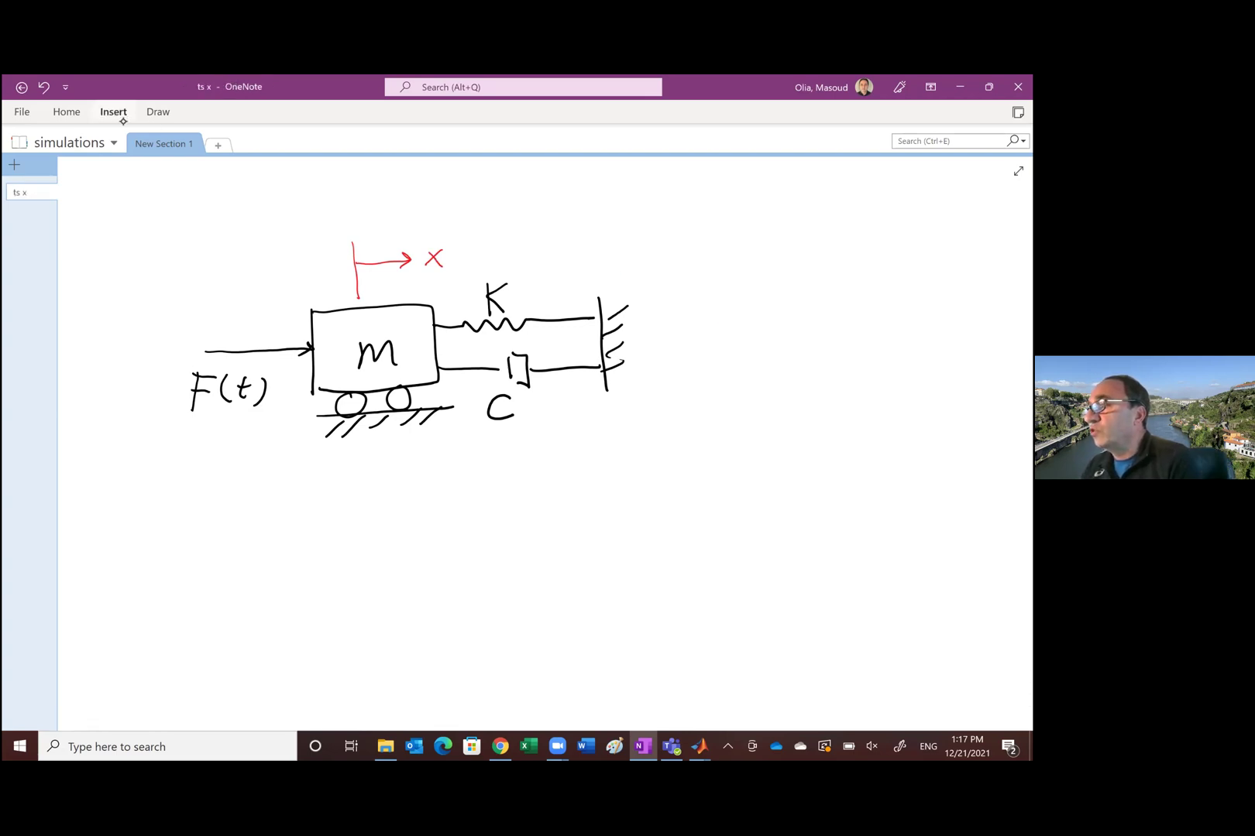
# With a black pen, draw a free-body box with an incoming F(t) arrow.
pyautogui.click(113, 114)
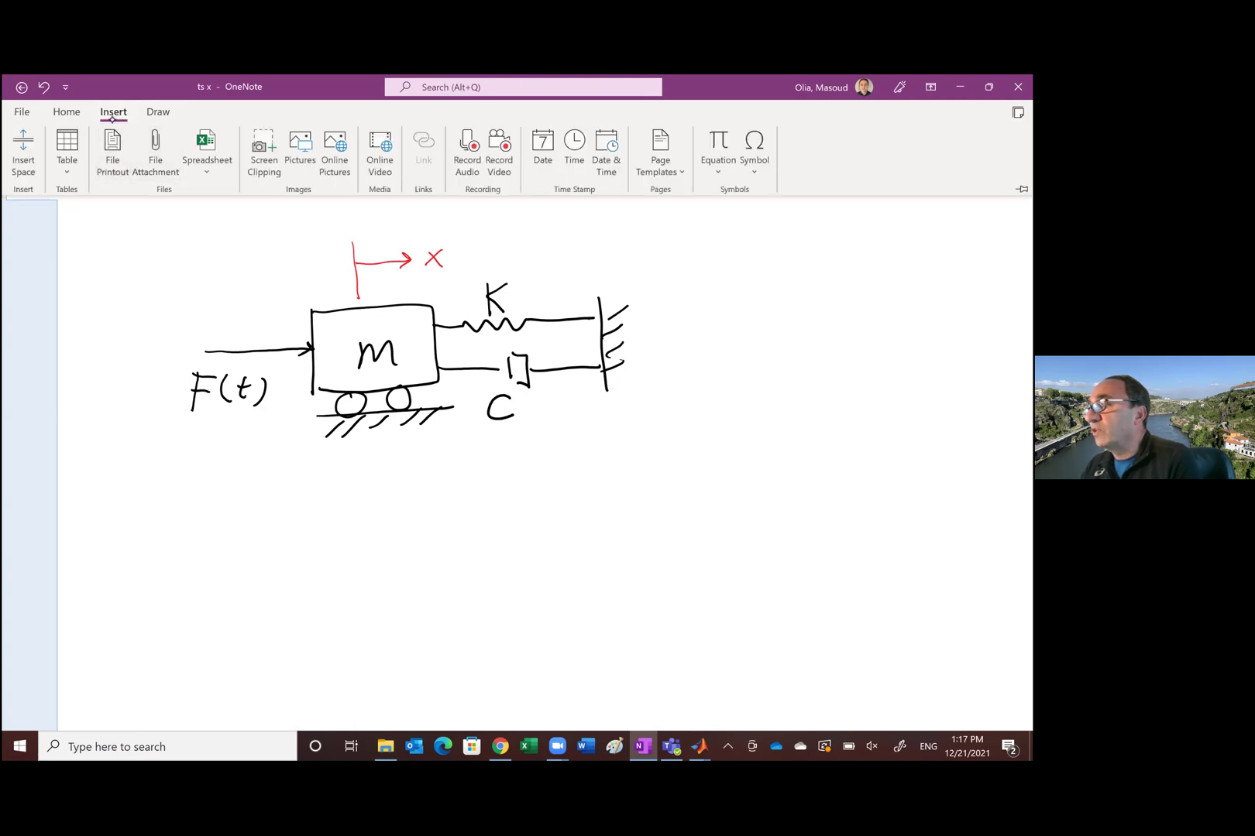
pyautogui.click(108, 108)
pyautogui.click(158, 111)
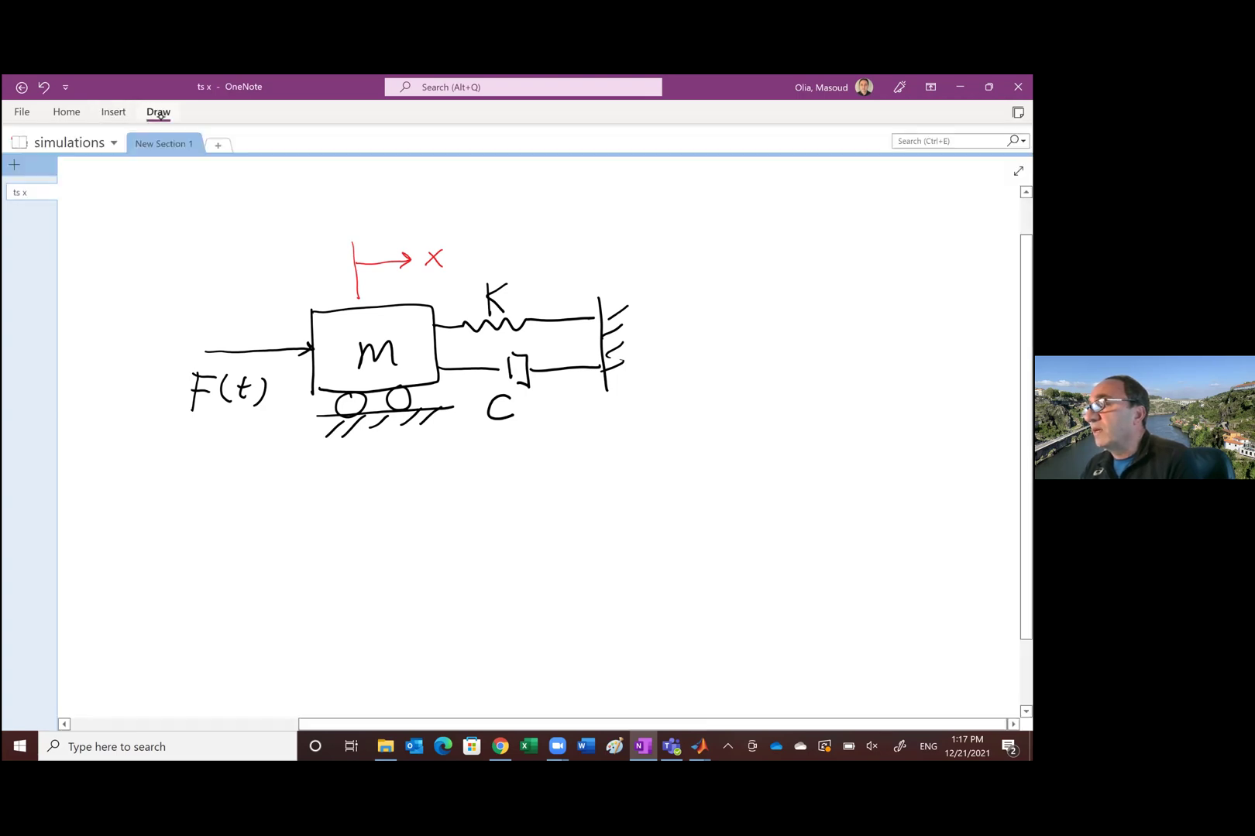
pyautogui.click(124, 163)
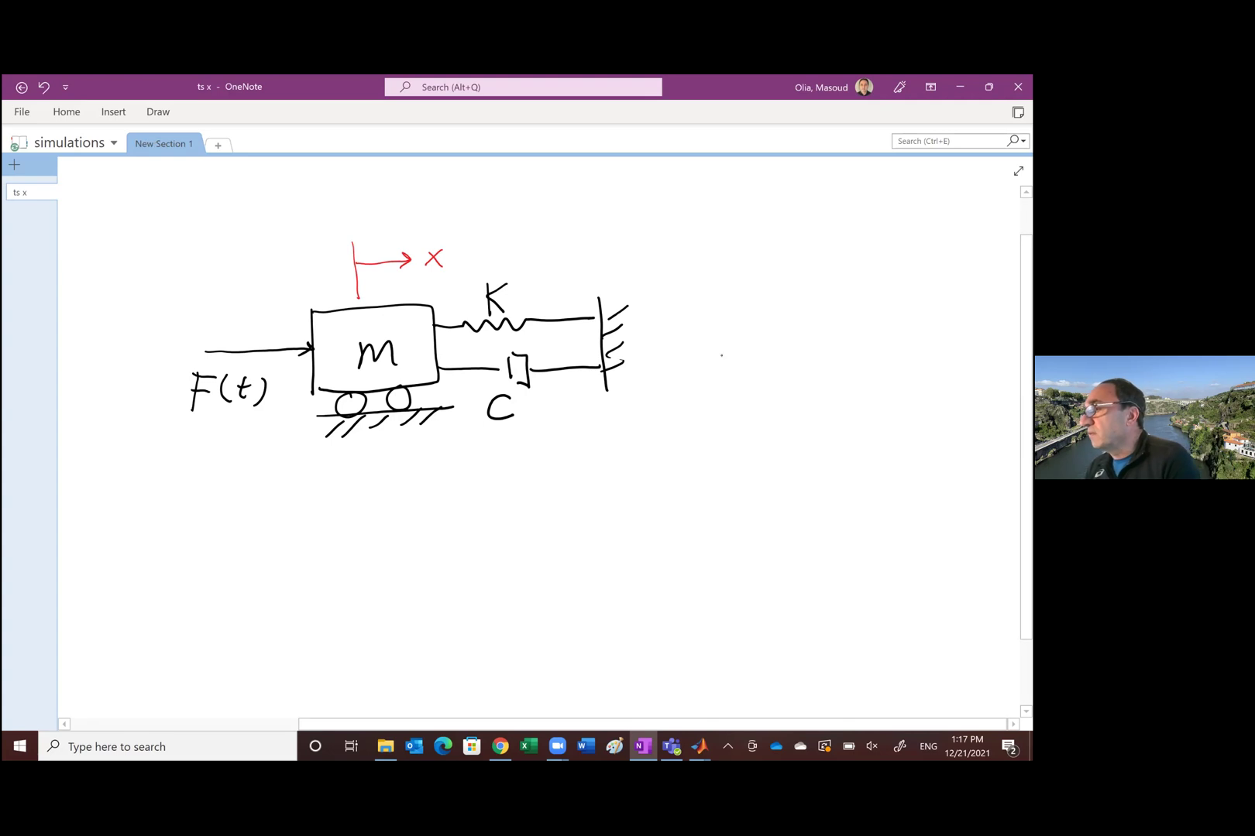
pyautogui.moveTo(727, 340)
pyautogui.mouseDown()
pyautogui.moveTo(733, 372)
pyautogui.moveTo(726, 340)
pyautogui.moveTo(767, 344)
pyautogui.moveTo(767, 391)
pyautogui.mouseUp()
pyautogui.moveTo(693, 364); pyautogui.dragTo(728, 365)
pyautogui.moveTo(718, 361)
pyautogui.mouseDown()
pyautogui.moveTo(681, 406)
pyautogui.moveTo(694, 385)
pyautogui.moveTo(701, 403)
pyautogui.mouseUp()
pyautogui.moveTo(697, 395); pyautogui.dragTo(713, 405)
# Draw two force arrows pushing into the free-body box's right side.
pyautogui.moveTo(803, 352)
pyautogui.mouseDown()
pyautogui.moveTo(770, 354)
pyautogui.moveTo(779, 358)
pyautogui.mouseUp()
pyautogui.moveTo(664, 395); pyautogui.dragTo(679, 385)
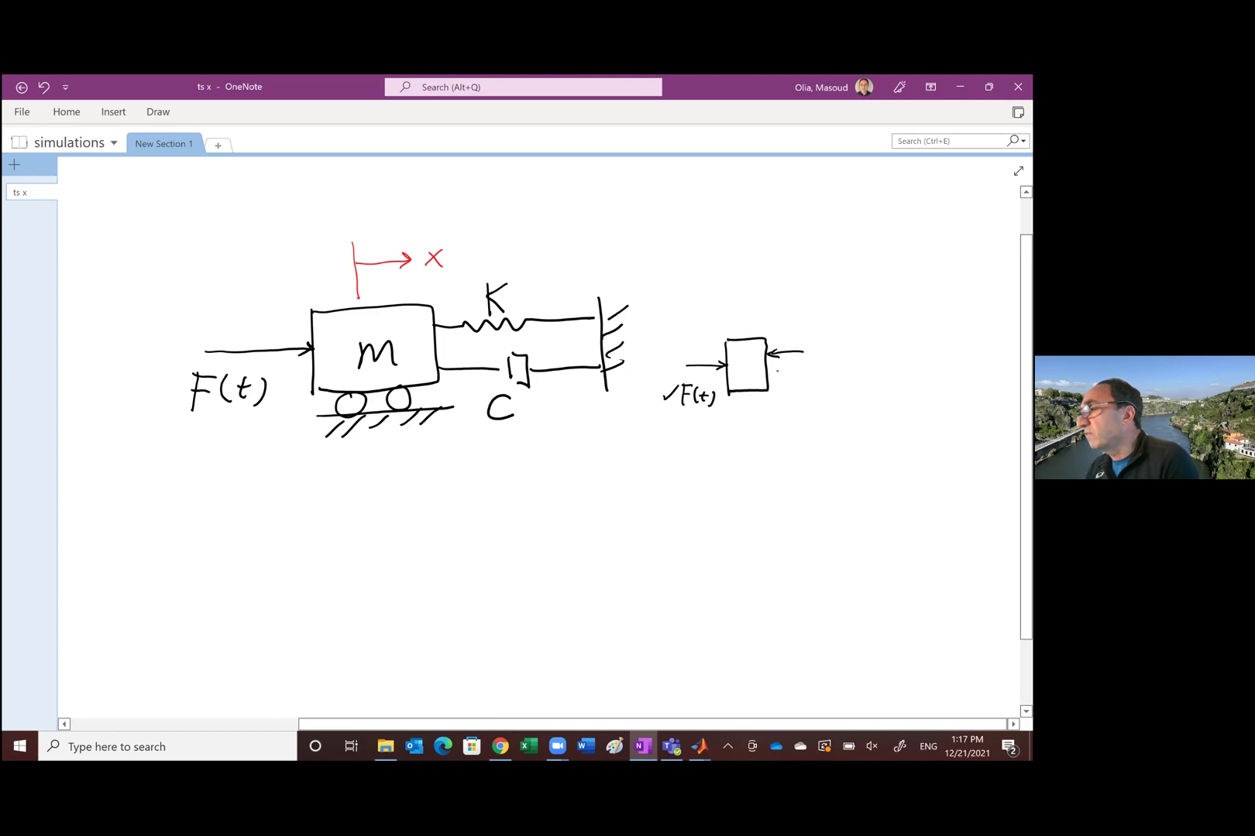
pyautogui.moveTo(768, 375); pyautogui.dragTo(810, 372)
pyautogui.moveTo(781, 369)
pyautogui.mouseDown()
pyautogui.moveTo(768, 373)
pyautogui.moveTo(777, 379)
pyautogui.mouseUp()
# Label the upper right-side arrow kx and tick off the spring labels.
pyautogui.moveTo(524, 288); pyautogui.dragTo(554, 271)
pyautogui.moveTo(827, 337)
pyautogui.mouseDown()
pyautogui.moveTo(828, 354)
pyautogui.moveTo(857, 337)
pyautogui.mouseUp()
pyautogui.click(856, 338)
pyautogui.moveTo(855, 339); pyautogui.dragTo(862, 348)
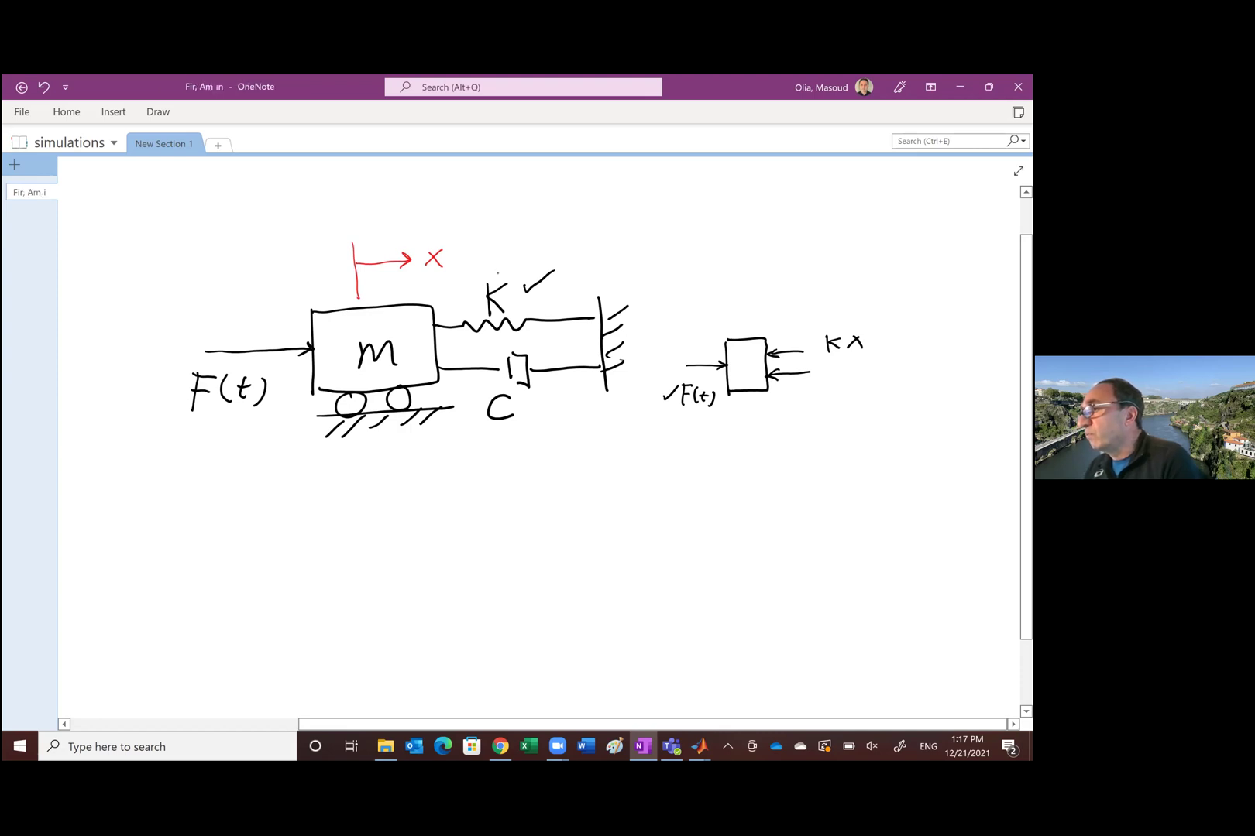
pyautogui.moveTo(501, 271); pyautogui.dragTo(517, 261)
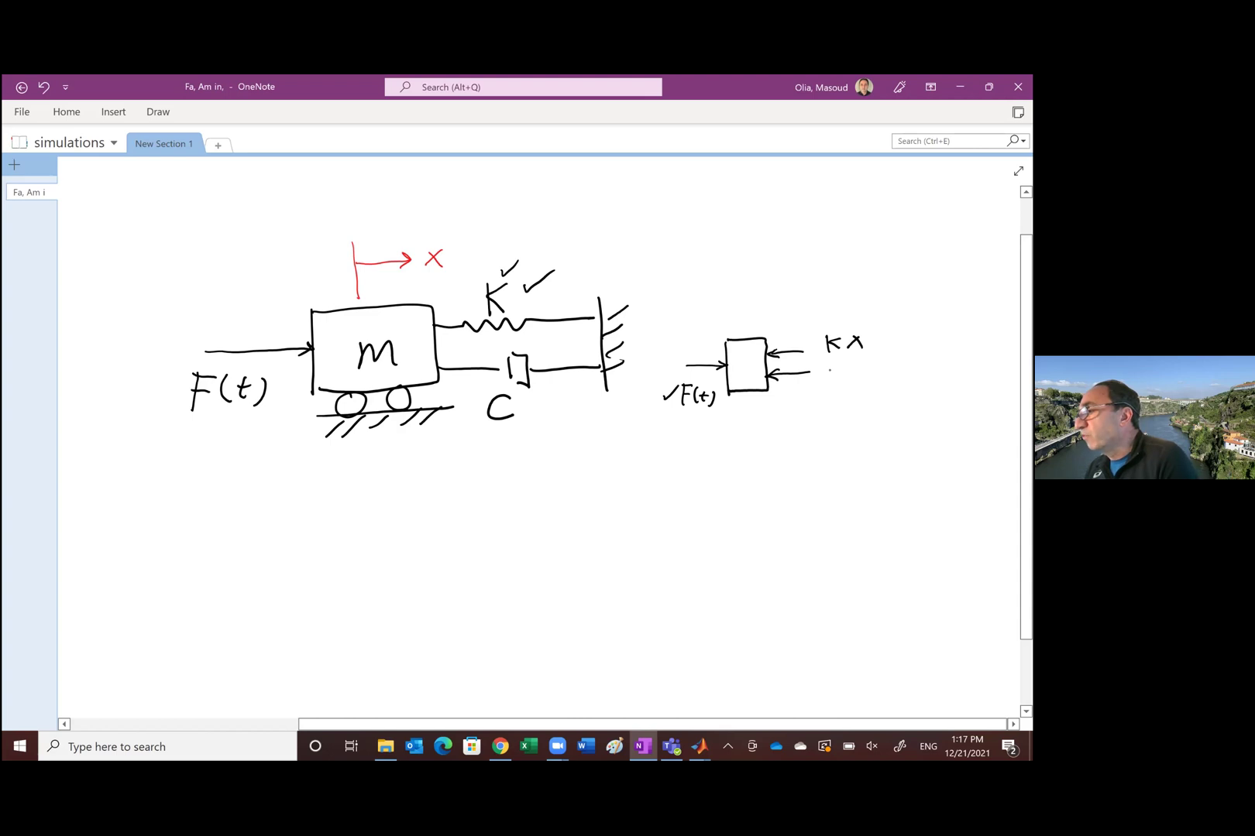
pyautogui.moveTo(870, 334)
pyautogui.mouseDown()
pyautogui.moveTo(881, 332)
pyautogui.moveTo(838, 379)
pyautogui.moveTo(855, 377)
pyautogui.mouseUp()
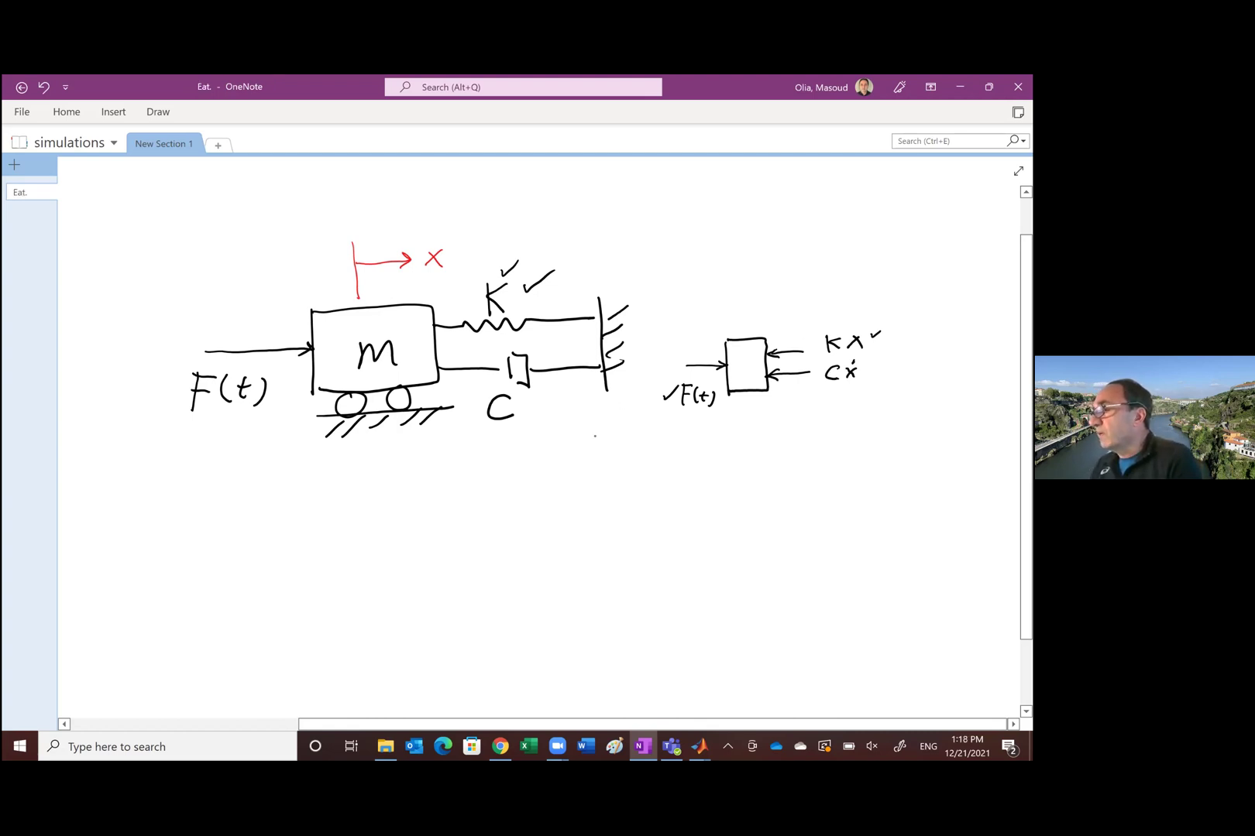
# Write ΣF = ma with a circled positive-direction arrow.
pyautogui.moveTo(612, 439)
pyautogui.mouseDown()
pyautogui.moveTo(594, 473)
pyautogui.moveTo(620, 472)
pyautogui.mouseUp()
pyautogui.moveTo(636, 436)
pyautogui.mouseDown()
pyautogui.moveTo(637, 467)
pyautogui.moveTo(660, 438)
pyautogui.mouseUp()
pyautogui.moveTo(637, 449); pyautogui.dragTo(698, 448)
pyautogui.moveTo(680, 457); pyautogui.dragTo(772, 460)
pyautogui.moveTo(484, 457)
pyautogui.mouseDown()
pyautogui.moveTo(531, 463)
pyautogui.moveTo(521, 443)
pyautogui.mouseUp()
pyautogui.moveTo(512, 436)
pyautogui.mouseDown()
pyautogui.moveTo(544, 451)
pyautogui.moveTo(494, 449)
pyautogui.mouseUp()
pyautogui.moveTo(535, 424); pyautogui.dragTo(545, 427)
# Begin the force balance with −kx − cẋ.
pyautogui.moveTo(568, 511); pyautogui.dragTo(591, 511)
pyautogui.moveTo(603, 496)
pyautogui.mouseDown()
pyautogui.moveTo(600, 515)
pyautogui.moveTo(641, 514)
pyautogui.mouseUp()
pyautogui.moveTo(640, 496)
pyautogui.mouseDown()
pyautogui.moveTo(628, 515)
pyautogui.moveTo(718, 514)
pyautogui.mouseUp()
pyautogui.moveTo(718, 498)
pyautogui.mouseDown()
pyautogui.moveTo(704, 515)
pyautogui.moveTo(762, 493)
pyautogui.mouseUp()
pyautogui.click(716, 484)
# Complete the force balance with + F(t) = mẍ.
pyautogui.moveTo(750, 485)
pyautogui.mouseDown()
pyautogui.moveTo(750, 511)
pyautogui.moveTo(788, 480)
pyautogui.mouseUp()
pyautogui.moveTo(801, 477); pyautogui.dragTo(800, 503)
pyautogui.moveTo(807, 482)
pyautogui.mouseDown()
pyautogui.moveTo(812, 518)
pyautogui.moveTo(819, 488)
pyautogui.mouseUp()
pyautogui.moveTo(817, 477)
pyautogui.mouseDown()
pyautogui.moveTo(821, 503)
pyautogui.moveTo(845, 487)
pyautogui.mouseUp()
pyautogui.moveTo(833, 494)
pyautogui.mouseDown()
pyautogui.moveTo(882, 482)
pyautogui.moveTo(889, 494)
pyautogui.mouseUp()
pyautogui.moveTo(777, 443)
pyautogui.mouseDown()
pyautogui.moveTo(799, 422)
pyautogui.moveTo(793, 442)
pyautogui.mouseUp()
pyautogui.moveTo(902, 476); pyautogui.dragTo(919, 492)
pyautogui.moveTo(917, 474); pyautogui.dragTo(903, 493)
pyautogui.click(911, 462)
pyautogui.click(921, 462)
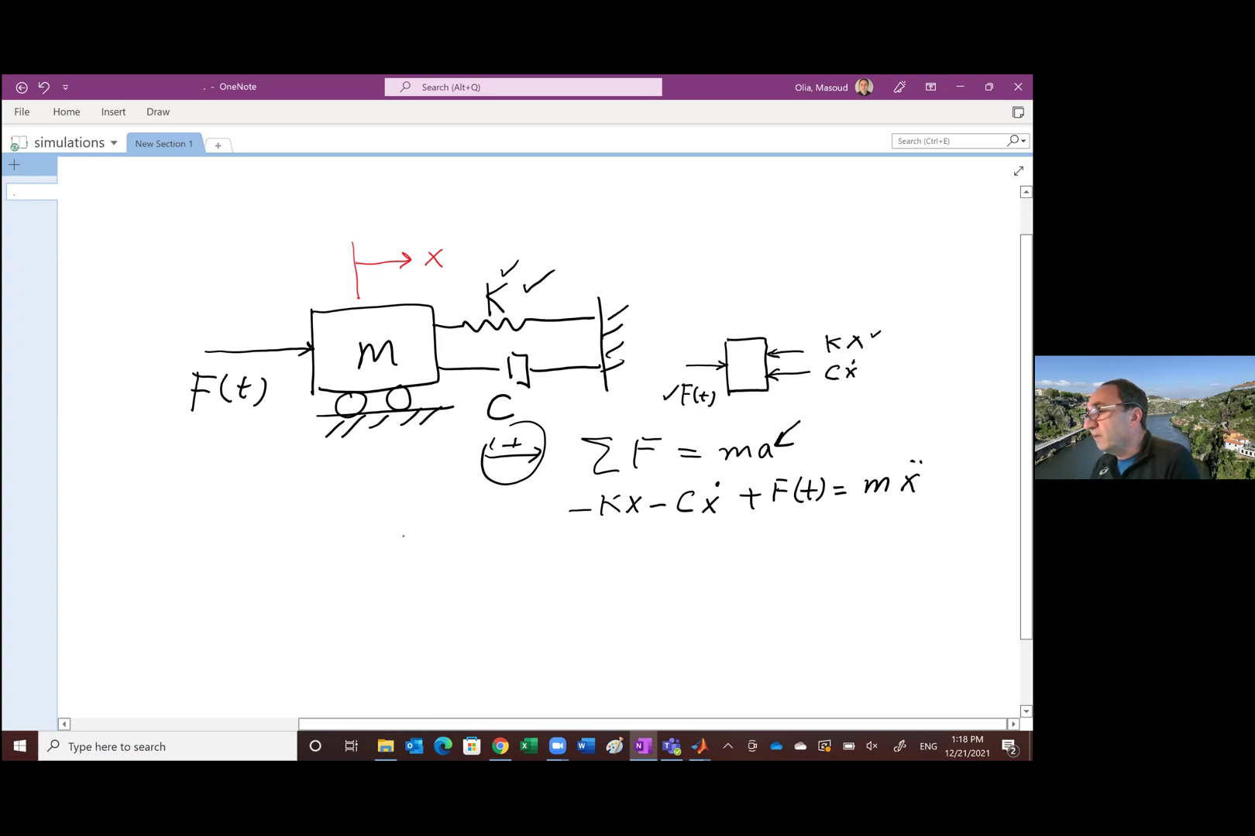
# Write the rearranged equation mẍ + cẋ + kx = F(t).
pyautogui.moveTo(253, 568); pyautogui.dragTo(413, 565)
pyautogui.click(302, 527)
pyautogui.moveTo(410, 545)
pyautogui.mouseDown()
pyautogui.moveTo(398, 566)
pyautogui.moveTo(457, 559)
pyautogui.mouseUp()
pyautogui.moveTo(443, 549)
pyautogui.mouseDown()
pyautogui.moveTo(444, 572)
pyautogui.moveTo(472, 569)
pyautogui.mouseUp()
pyautogui.moveTo(485, 542); pyautogui.dragTo(493, 562)
pyautogui.moveTo(496, 544)
pyautogui.mouseDown()
pyautogui.moveTo(513, 563)
pyautogui.moveTo(535, 551)
pyautogui.mouseUp()
pyautogui.moveTo(522, 560)
pyautogui.mouseDown()
pyautogui.moveTo(585, 564)
pyautogui.moveTo(608, 532)
pyautogui.moveTo(619, 563)
pyautogui.moveTo(634, 560)
pyautogui.mouseUp()
pyautogui.moveTo(631, 546); pyautogui.dragTo(643, 546)
pyautogui.moveTo(649, 529); pyautogui.dragTo(654, 569)
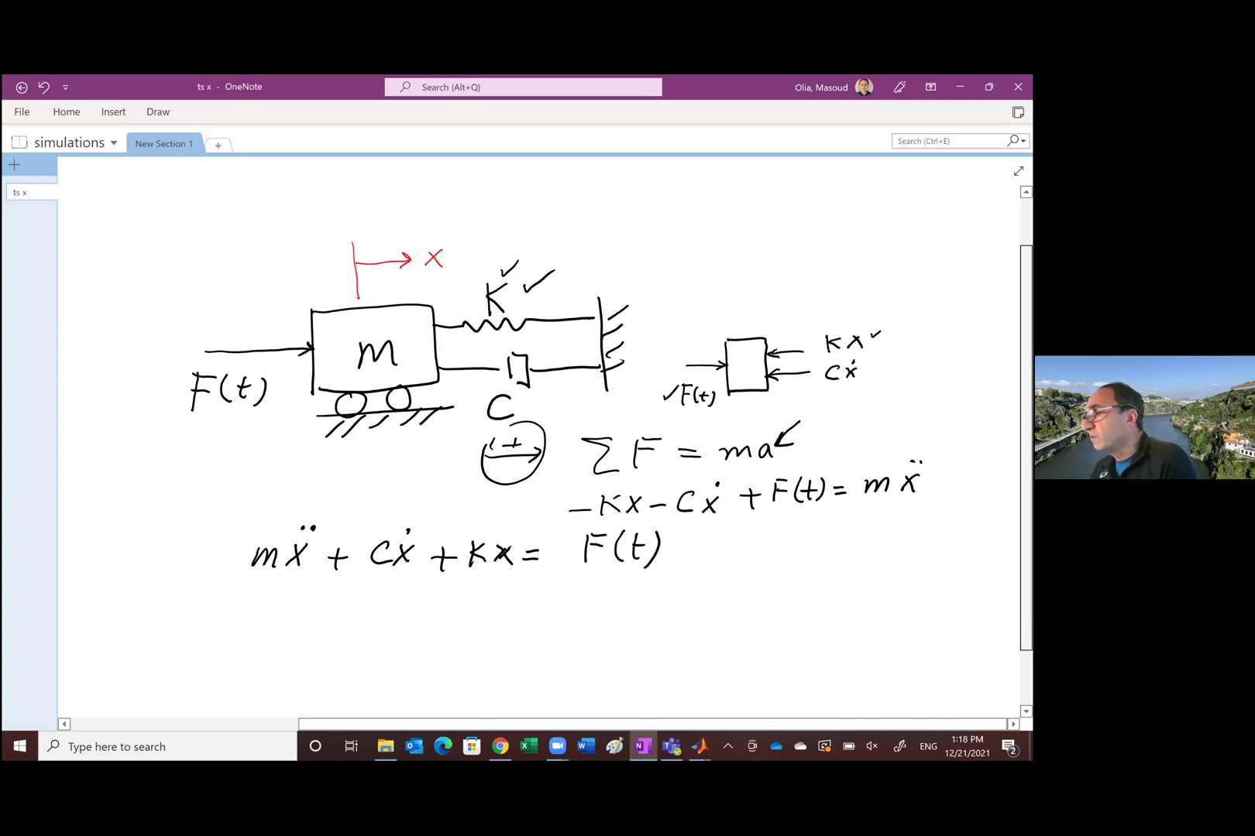
# Wrap the equation of motion in a Laplace transform ℒ[ ].
pyautogui.scroll(-2, 807, 502)
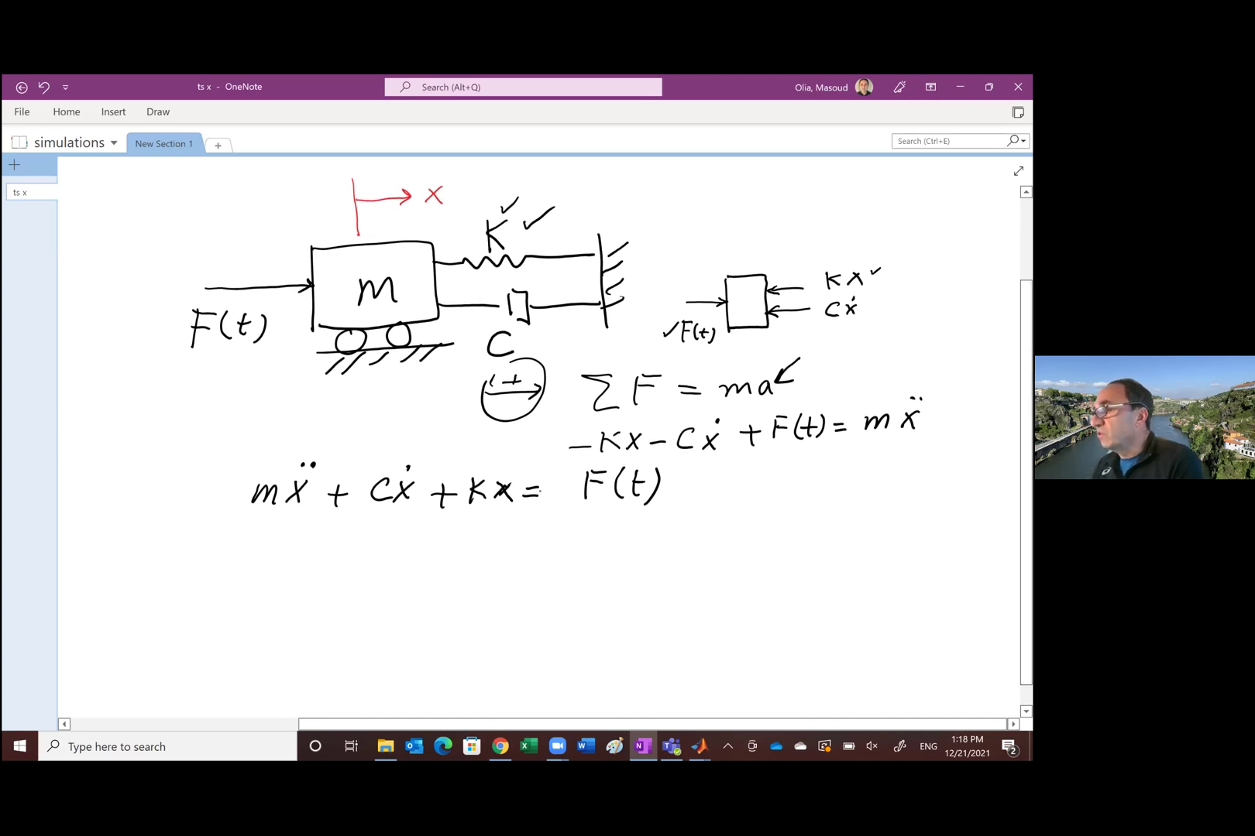
pyautogui.moveTo(531, 488); pyautogui.dragTo(562, 497)
pyautogui.moveTo(668, 482); pyautogui.dragTo(686, 474)
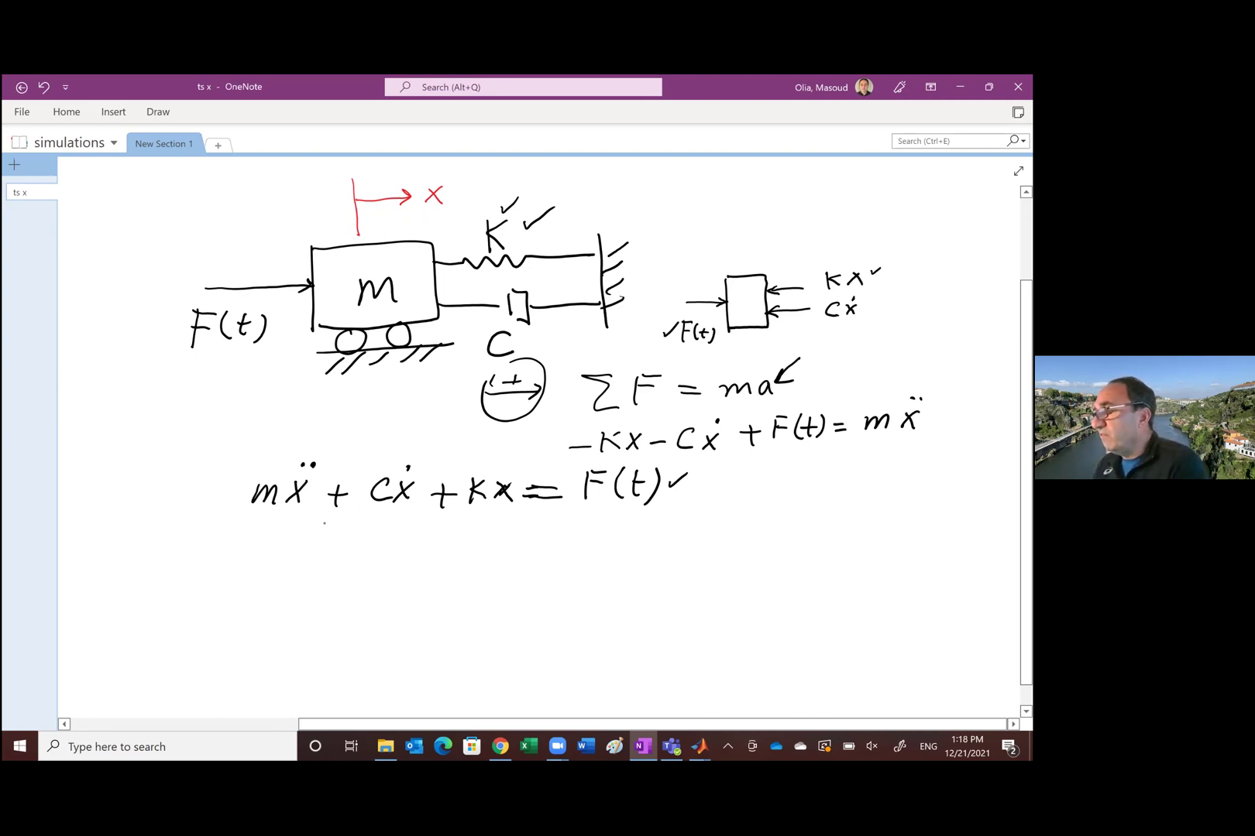
pyautogui.moveTo(165, 468)
pyautogui.mouseDown()
pyautogui.moveTo(138, 499)
pyautogui.moveTo(174, 511)
pyautogui.mouseUp()
pyautogui.moveTo(243, 461); pyautogui.dragTo(240, 531)
pyautogui.moveTo(694, 462); pyautogui.dragTo(689, 515)
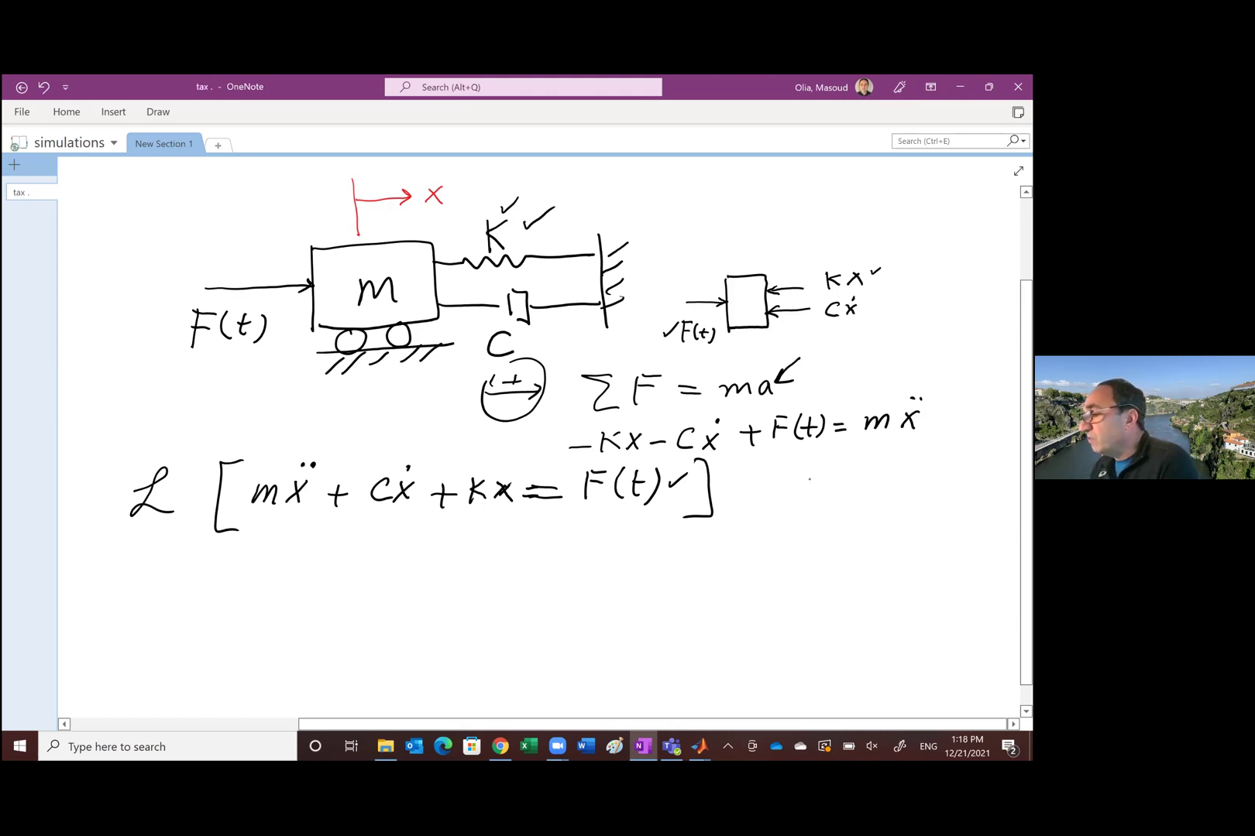
# Note the initial conditions x(0) = 0 and ẋ(0) = 0.
pyautogui.moveTo(802, 481)
pyautogui.mouseDown()
pyautogui.moveTo(814, 495)
pyautogui.moveTo(801, 497)
pyautogui.moveTo(837, 481)
pyautogui.mouseUp()
pyautogui.moveTo(849, 471)
pyautogui.mouseDown()
pyautogui.moveTo(851, 496)
pyautogui.moveTo(898, 479)
pyautogui.mouseUp()
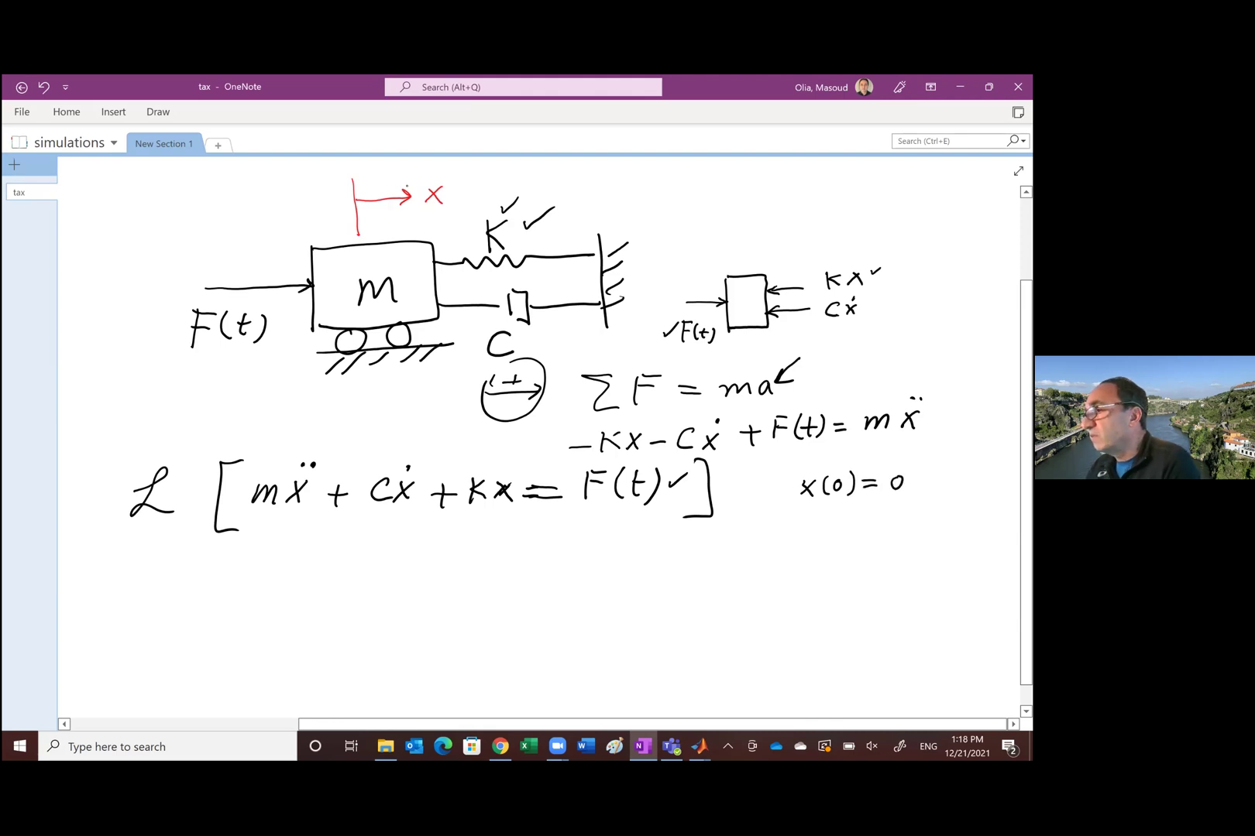
pyautogui.moveTo(406, 186); pyautogui.dragTo(440, 172)
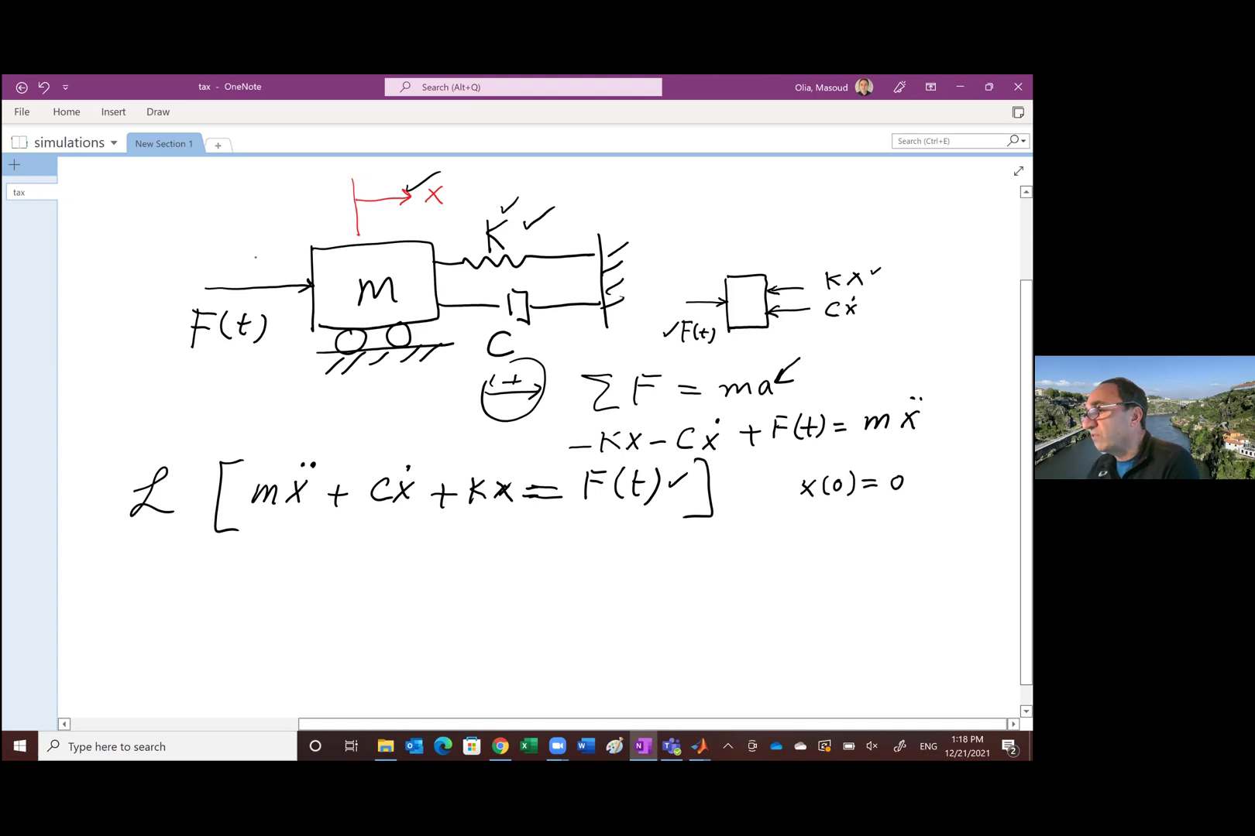
pyautogui.moveTo(201, 335); pyautogui.dragTo(217, 333)
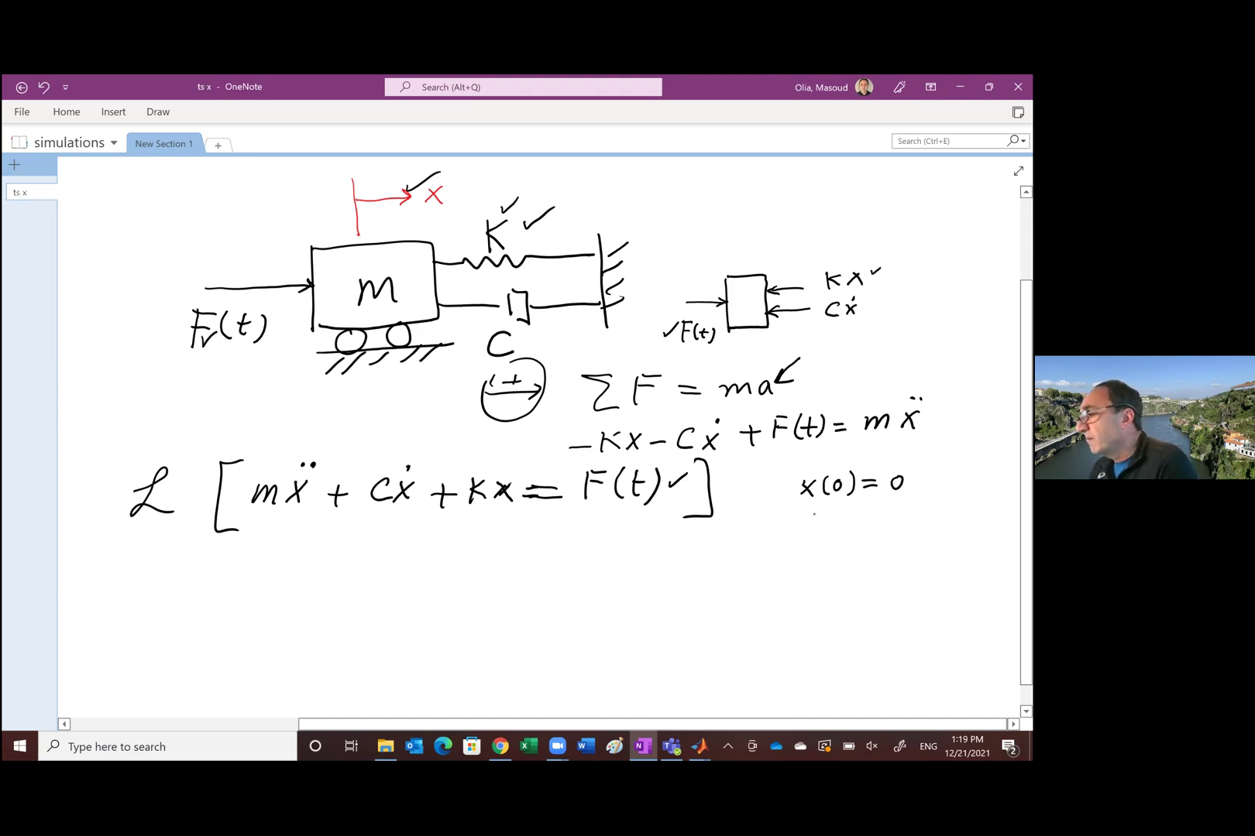
pyautogui.moveTo(804, 534)
pyautogui.mouseDown()
pyautogui.moveTo(816, 520)
pyautogui.moveTo(829, 539)
pyautogui.mouseUp()
pyautogui.click(808, 510)
pyautogui.moveTo(845, 522); pyautogui.dragTo(855, 535)
pyautogui.moveTo(872, 522); pyautogui.dragTo(884, 521)
pyautogui.moveTo(872, 527); pyautogui.dragTo(910, 520)
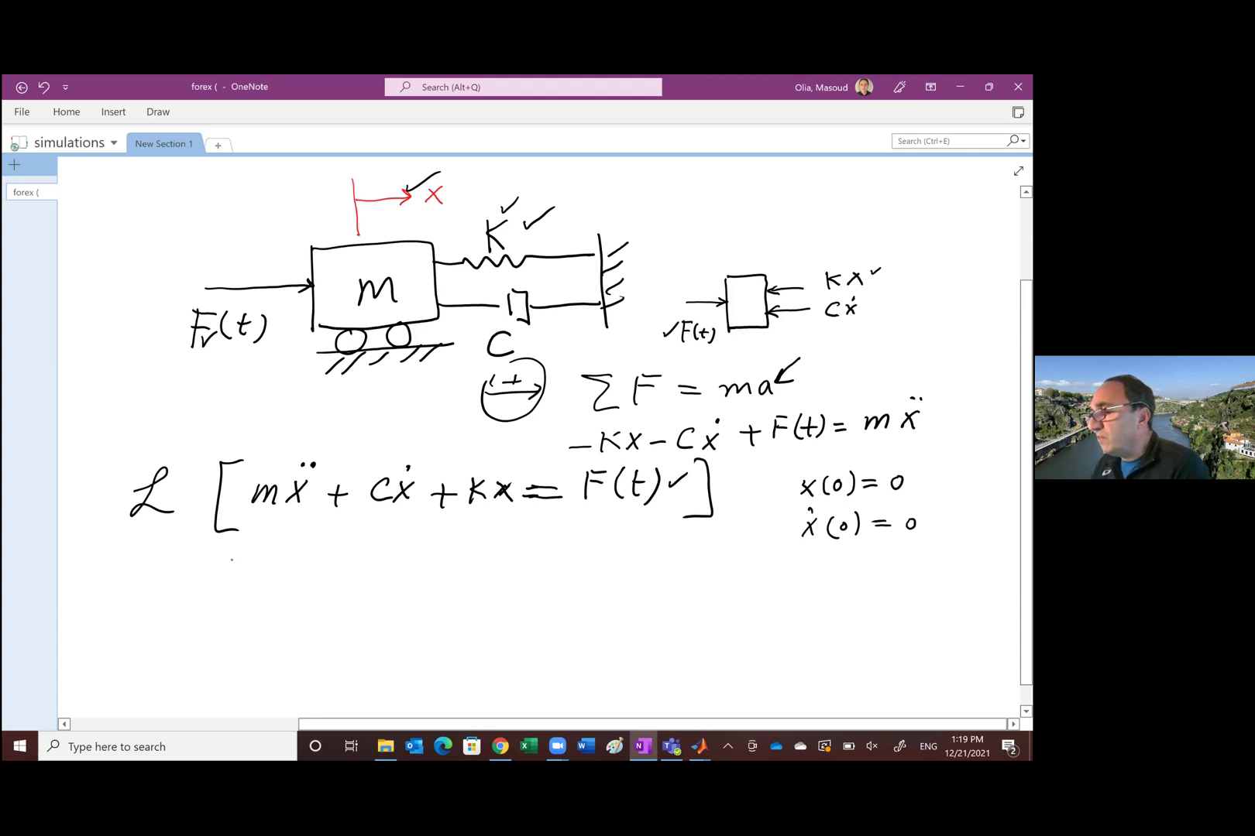
# Write the transformed equation [ms² + cs + k]X(s) = F(s).
pyautogui.moveTo(230, 556)
pyautogui.mouseDown()
pyautogui.moveTo(242, 611)
pyautogui.moveTo(272, 584)
pyautogui.moveTo(297, 589)
pyautogui.moveTo(321, 559)
pyautogui.moveTo(350, 580)
pyautogui.moveTo(342, 572)
pyautogui.moveTo(405, 566)
pyautogui.moveTo(400, 580)
pyautogui.moveTo(459, 584)
pyautogui.mouseUp()
pyautogui.moveTo(475, 561)
pyautogui.mouseDown()
pyautogui.moveTo(474, 583)
pyautogui.moveTo(500, 596)
pyautogui.moveTo(478, 599)
pyautogui.mouseUp()
pyautogui.moveTo(521, 579)
pyautogui.mouseDown()
pyautogui.moveTo(541, 559)
pyautogui.moveTo(548, 589)
pyautogui.mouseUp()
pyautogui.moveTo(571, 562); pyautogui.dragTo(562, 586)
pyautogui.moveTo(577, 554)
pyautogui.mouseDown()
pyautogui.moveTo(579, 588)
pyautogui.moveTo(612, 571)
pyautogui.mouseUp()
pyautogui.moveTo(594, 579); pyautogui.dragTo(608, 579)
pyautogui.moveTo(622, 499); pyautogui.dragTo(647, 497)
pyautogui.moveTo(655, 558)
pyautogui.mouseDown()
pyautogui.moveTo(650, 590)
pyautogui.moveTo(684, 590)
pyautogui.mouseUp()
pyautogui.moveTo(707, 567); pyautogui.dragTo(695, 589)
pyautogui.moveTo(710, 555); pyautogui.dragTo(713, 593)
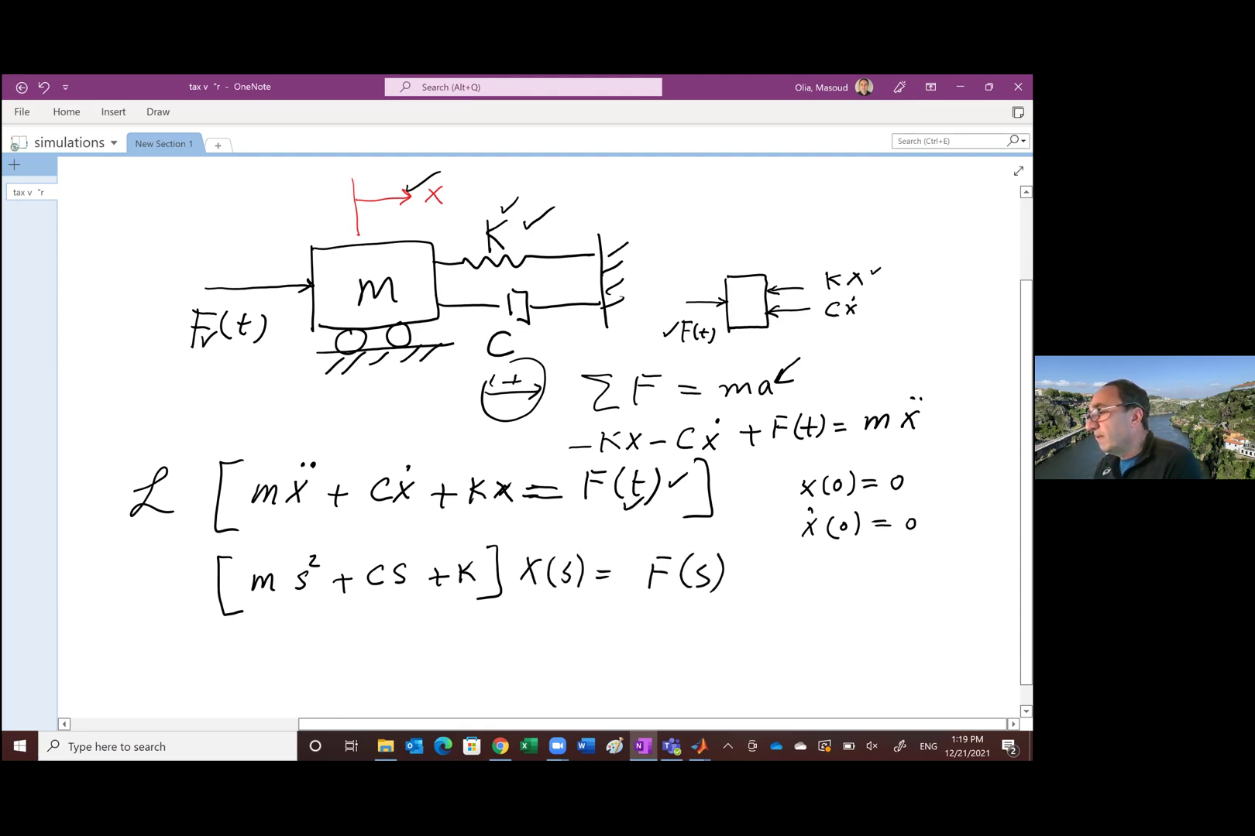
# Write the ratio X(s)/F(s) followed by an equals sign.
pyautogui.scroll(-1, 512, 402)
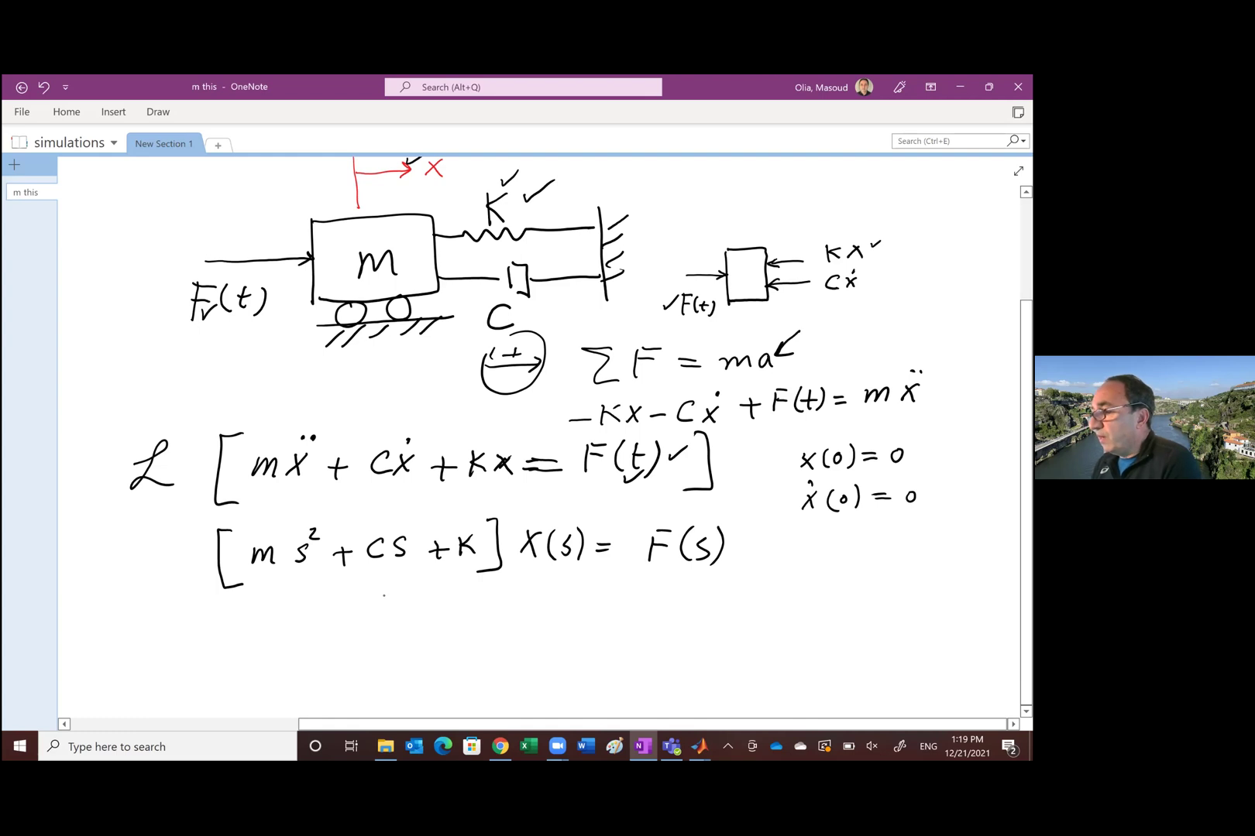
pyautogui.moveTo(374, 604)
pyautogui.mouseDown()
pyautogui.moveTo(356, 631)
pyautogui.moveTo(395, 631)
pyautogui.mouseUp()
pyautogui.moveTo(412, 601); pyautogui.dragTo(410, 633)
pyautogui.moveTo(343, 649); pyautogui.dragTo(428, 639)
pyautogui.moveTo(365, 657); pyautogui.dragTo(360, 693)
pyautogui.moveTo(361, 661)
pyautogui.mouseDown()
pyautogui.moveTo(361, 689)
pyautogui.moveTo(384, 667)
pyautogui.mouseUp()
pyautogui.moveTo(403, 654); pyautogui.dragTo(380, 684)
pyautogui.moveTo(408, 659)
pyautogui.mouseDown()
pyautogui.moveTo(396, 680)
pyautogui.moveTo(425, 686)
pyautogui.moveTo(472, 642)
pyautogui.mouseUp()
pyautogui.moveTo(453, 652); pyautogui.dragTo(471, 650)
# Write 1/(ms² + cs + k) on the right and box the transfer function.
pyautogui.moveTo(495, 643); pyautogui.dragTo(684, 636)
pyautogui.moveTo(589, 595); pyautogui.dragTo(589, 626)
pyautogui.moveTo(512, 659); pyautogui.dragTo(533, 679)
pyautogui.moveTo(549, 660); pyautogui.dragTo(537, 678)
pyautogui.moveTo(553, 652); pyautogui.dragTo(593, 663)
pyautogui.moveTo(585, 657)
pyautogui.mouseDown()
pyautogui.moveTo(585, 673)
pyautogui.moveTo(623, 665)
pyautogui.moveTo(618, 675)
pyautogui.mouseUp()
pyautogui.moveTo(637, 665)
pyautogui.mouseDown()
pyautogui.moveTo(656, 664)
pyautogui.moveTo(649, 680)
pyautogui.mouseUp()
pyautogui.moveTo(673, 648)
pyautogui.mouseDown()
pyautogui.moveTo(674, 675)
pyautogui.moveTo(696, 675)
pyautogui.mouseUp()
pyautogui.moveTo(477, 601)
pyautogui.mouseDown()
pyautogui.moveTo(584, 595)
pyautogui.moveTo(733, 685)
pyautogui.moveTo(497, 697)
pyautogui.moveTo(474, 598)
pyautogui.mouseUp()
# Draw an arrow to the box labelled "Transfer function".
pyautogui.moveTo(790, 576); pyautogui.dragTo(741, 610)
pyautogui.moveTo(754, 601)
pyautogui.mouseDown()
pyautogui.moveTo(739, 611)
pyautogui.moveTo(797, 625)
pyautogui.mouseUp()
pyautogui.moveTo(790, 598); pyautogui.dragTo(857, 622)
pyautogui.moveTo(875, 607)
pyautogui.mouseDown()
pyautogui.moveTo(861, 620)
pyautogui.moveTo(886, 610)
pyautogui.mouseUp()
pyautogui.moveTo(888, 616)
pyautogui.mouseDown()
pyautogui.moveTo(900, 623)
pyautogui.moveTo(930, 606)
pyautogui.mouseUp()
pyautogui.moveTo(831, 629)
pyautogui.mouseDown()
pyautogui.moveTo(817, 660)
pyautogui.moveTo(837, 649)
pyautogui.mouseUp()
pyautogui.moveTo(834, 647); pyautogui.dragTo(866, 657)
pyautogui.moveTo(878, 643)
pyautogui.mouseDown()
pyautogui.moveTo(872, 654)
pyautogui.moveTo(896, 639)
pyautogui.mouseUp()
pyautogui.moveTo(892, 627)
pyautogui.mouseDown()
pyautogui.moveTo(898, 655)
pyautogui.moveTo(901, 642)
pyautogui.moveTo(932, 657)
pyautogui.mouseUp()
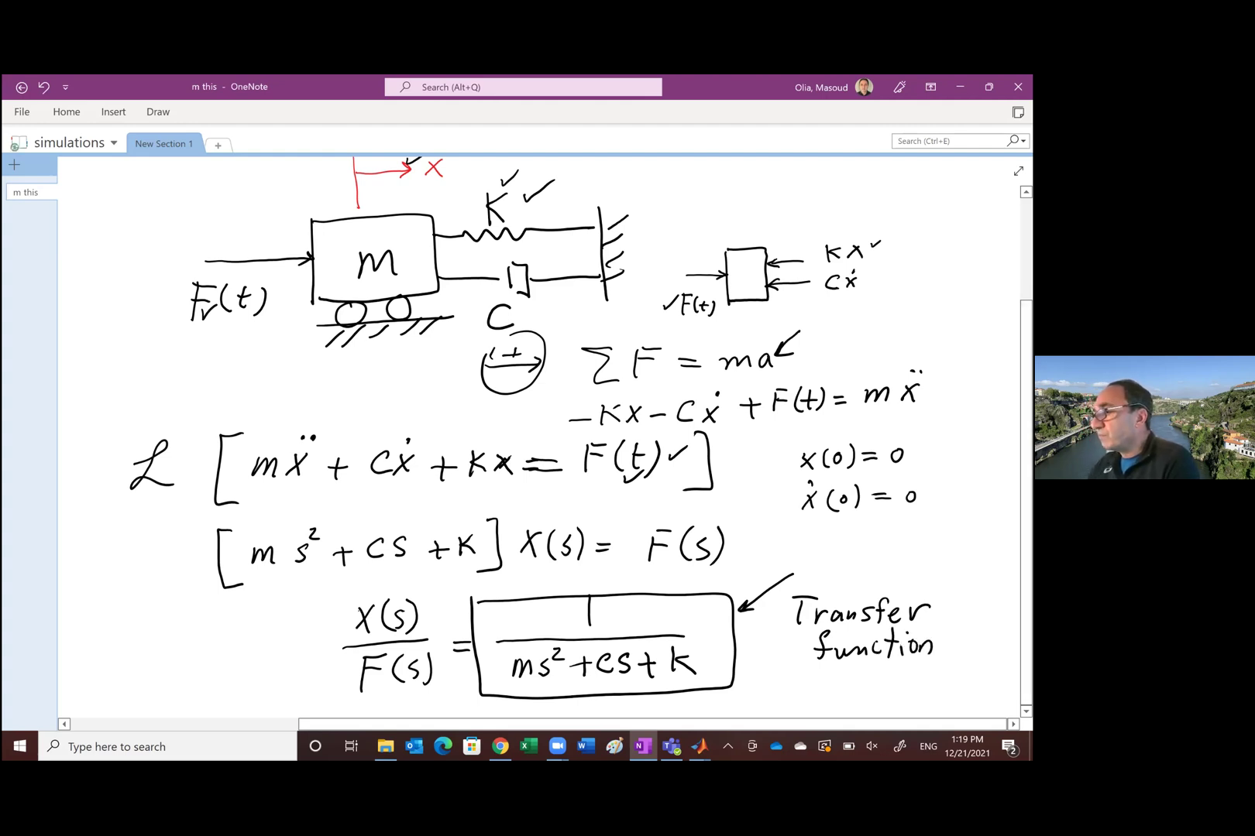
pyautogui.scroll(-3, 542, 433)
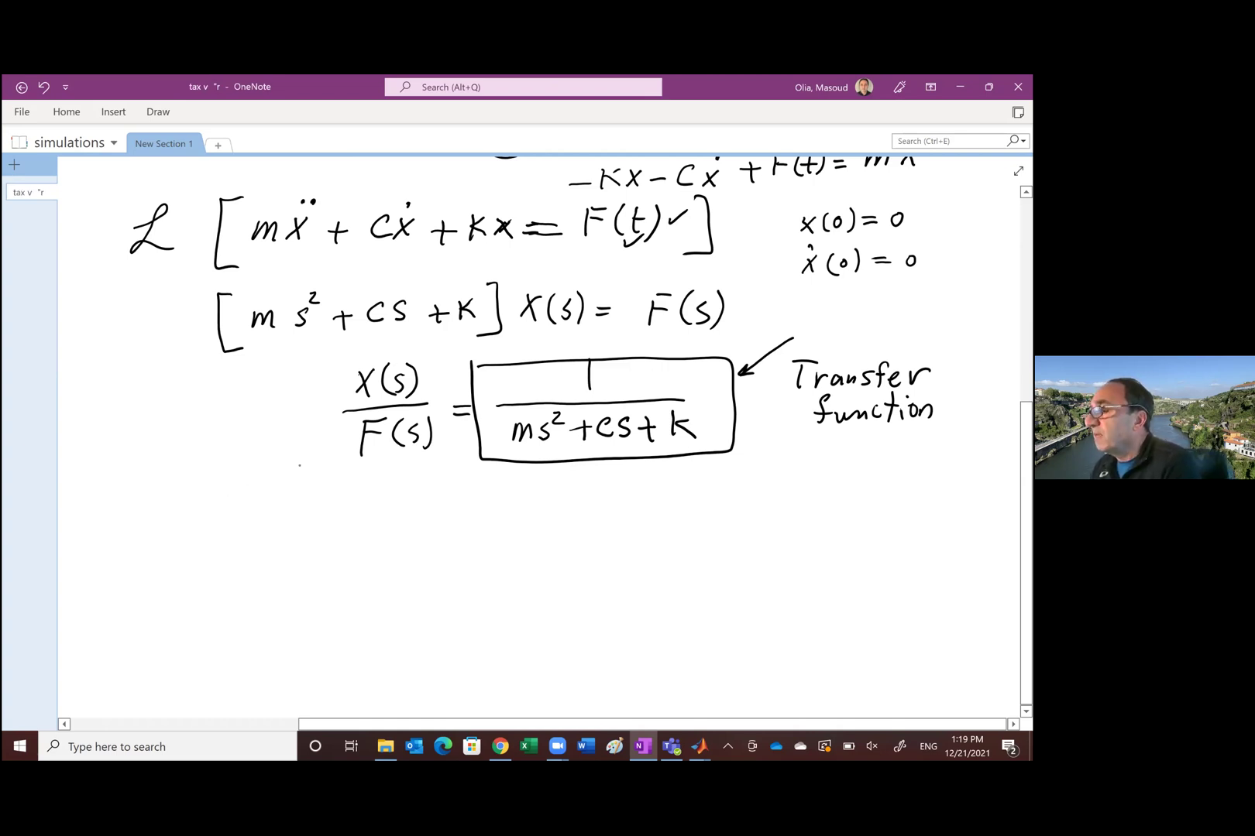
# Write "Damping Ratio ζ = c/(2√km)" below the transfer function.
pyautogui.moveTo(227, 499)
pyautogui.mouseDown()
pyautogui.moveTo(219, 538)
pyautogui.moveTo(292, 540)
pyautogui.moveTo(333, 521)
pyautogui.moveTo(341, 559)
pyautogui.mouseUp()
pyautogui.moveTo(382, 511)
pyautogui.mouseDown()
pyautogui.moveTo(407, 534)
pyautogui.moveTo(448, 521)
pyautogui.mouseUp()
pyautogui.moveTo(526, 502)
pyautogui.mouseDown()
pyautogui.moveTo(522, 541)
pyautogui.moveTo(496, 548)
pyautogui.moveTo(571, 519)
pyautogui.mouseUp()
pyautogui.moveTo(549, 528); pyautogui.dragTo(573, 528)
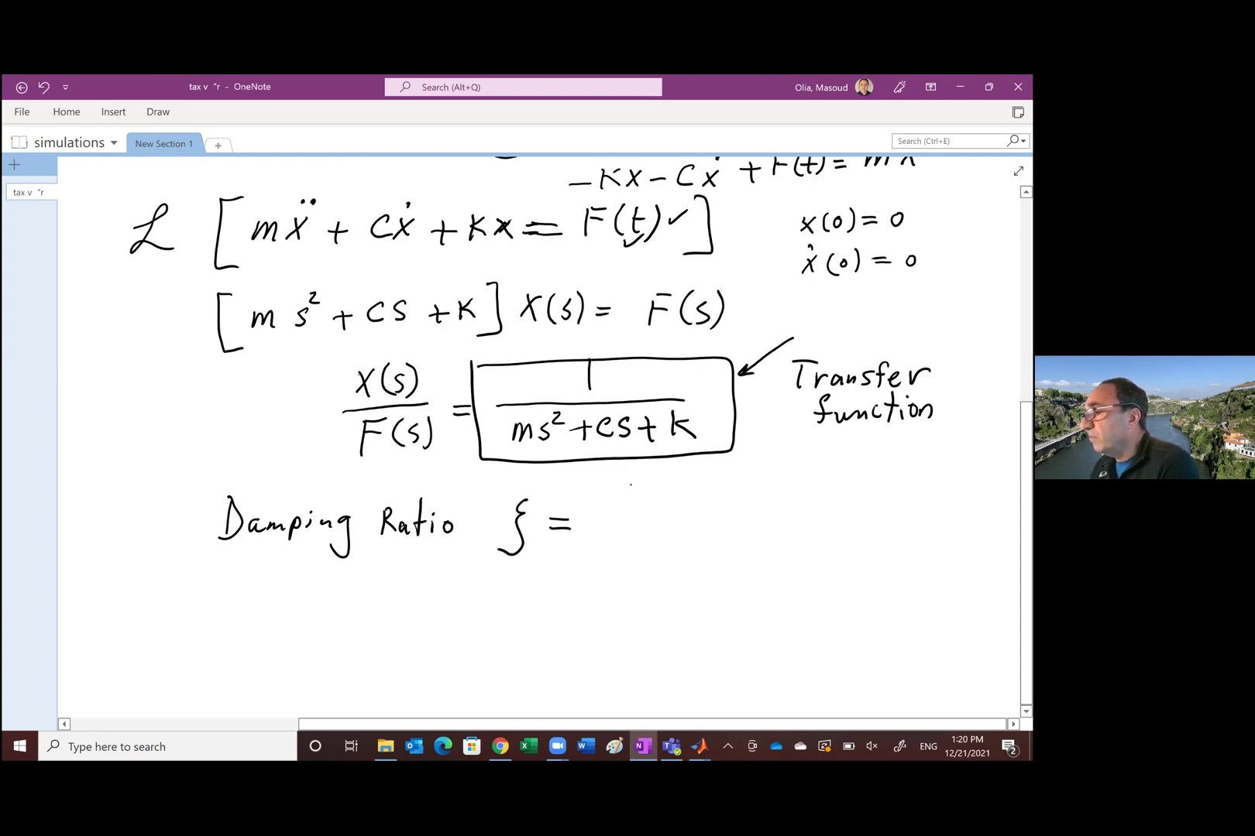
pyautogui.moveTo(626, 494); pyautogui.dragTo(688, 522)
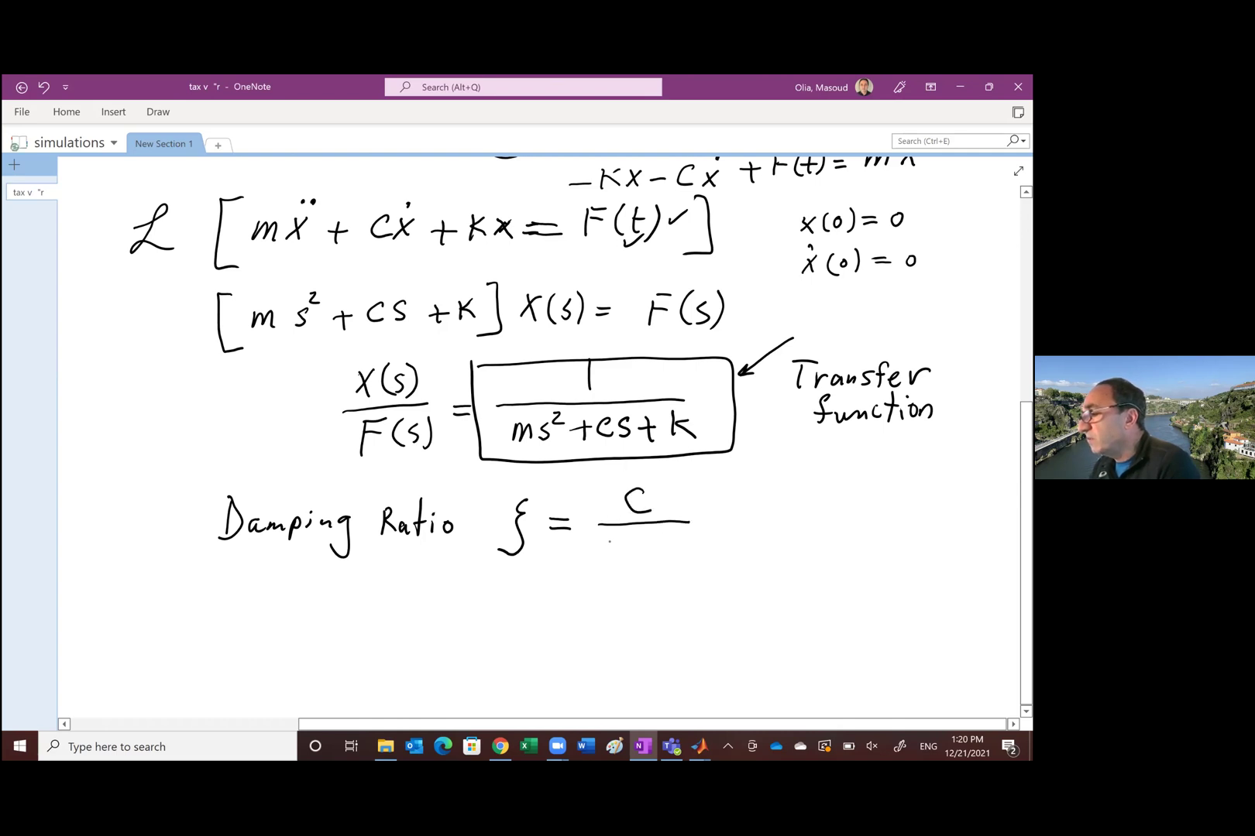
pyautogui.moveTo(602, 543)
pyautogui.mouseDown()
pyautogui.moveTo(621, 565)
pyautogui.moveTo(643, 535)
pyautogui.moveTo(678, 532)
pyautogui.mouseUp()
pyautogui.moveTo(644, 542)
pyautogui.mouseDown()
pyautogui.moveTo(645, 564)
pyautogui.moveTo(681, 560)
pyautogui.mouseUp()
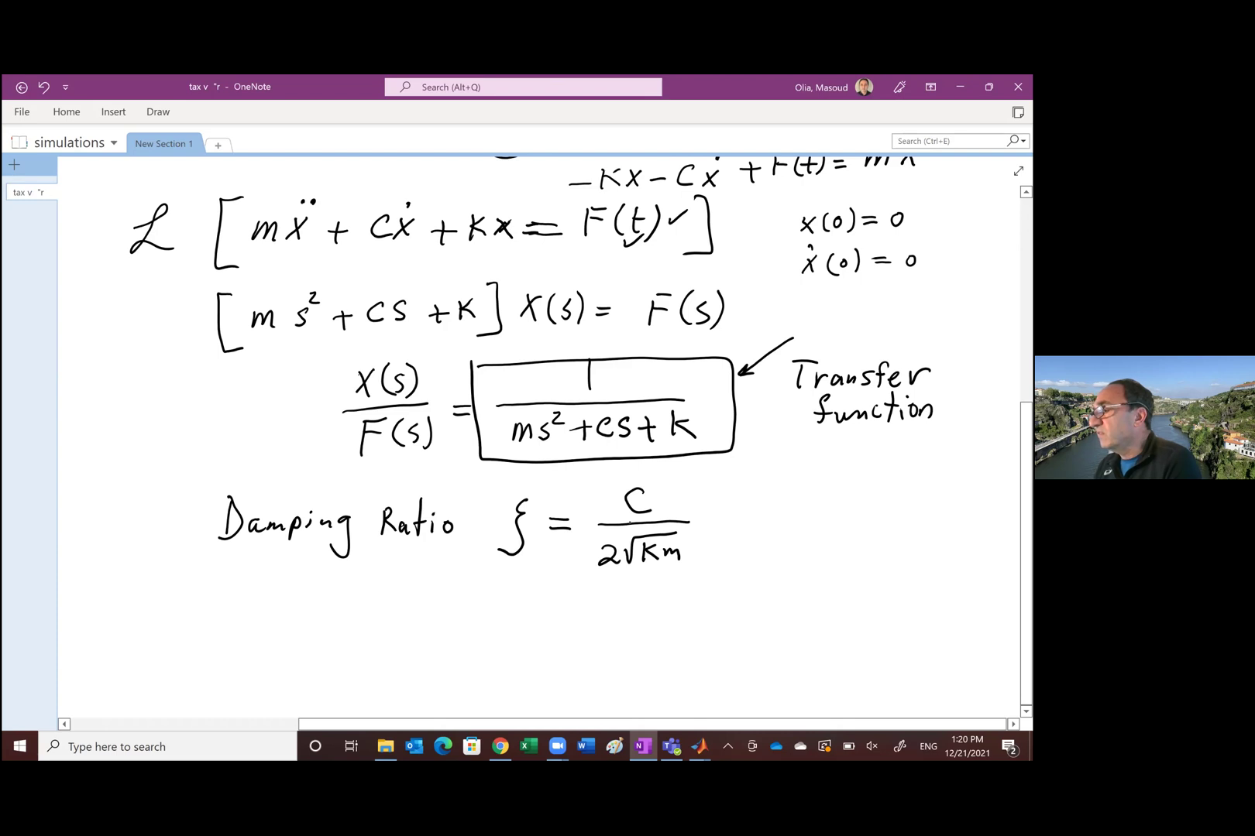
# Write the range 0 < ζ < 1 and begin its underdamped label.
pyautogui.scroll(-2, 581, 433)
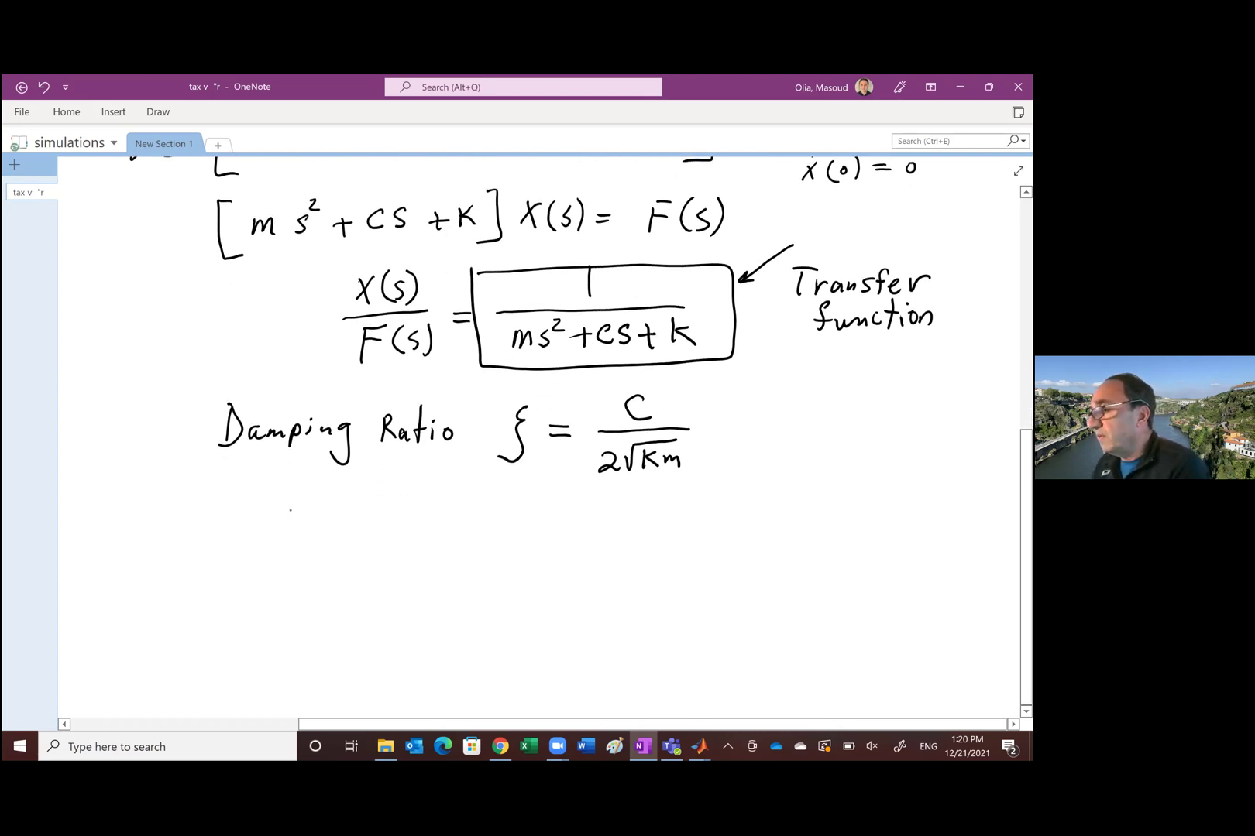
pyautogui.moveTo(314, 512); pyautogui.dragTo(309, 554)
pyautogui.moveTo(367, 511)
pyautogui.mouseDown()
pyautogui.moveTo(337, 532)
pyautogui.moveTo(387, 539)
pyautogui.mouseUp()
pyautogui.moveTo(294, 520)
pyautogui.mouseDown()
pyautogui.moveTo(295, 546)
pyautogui.moveTo(241, 530)
pyautogui.mouseUp()
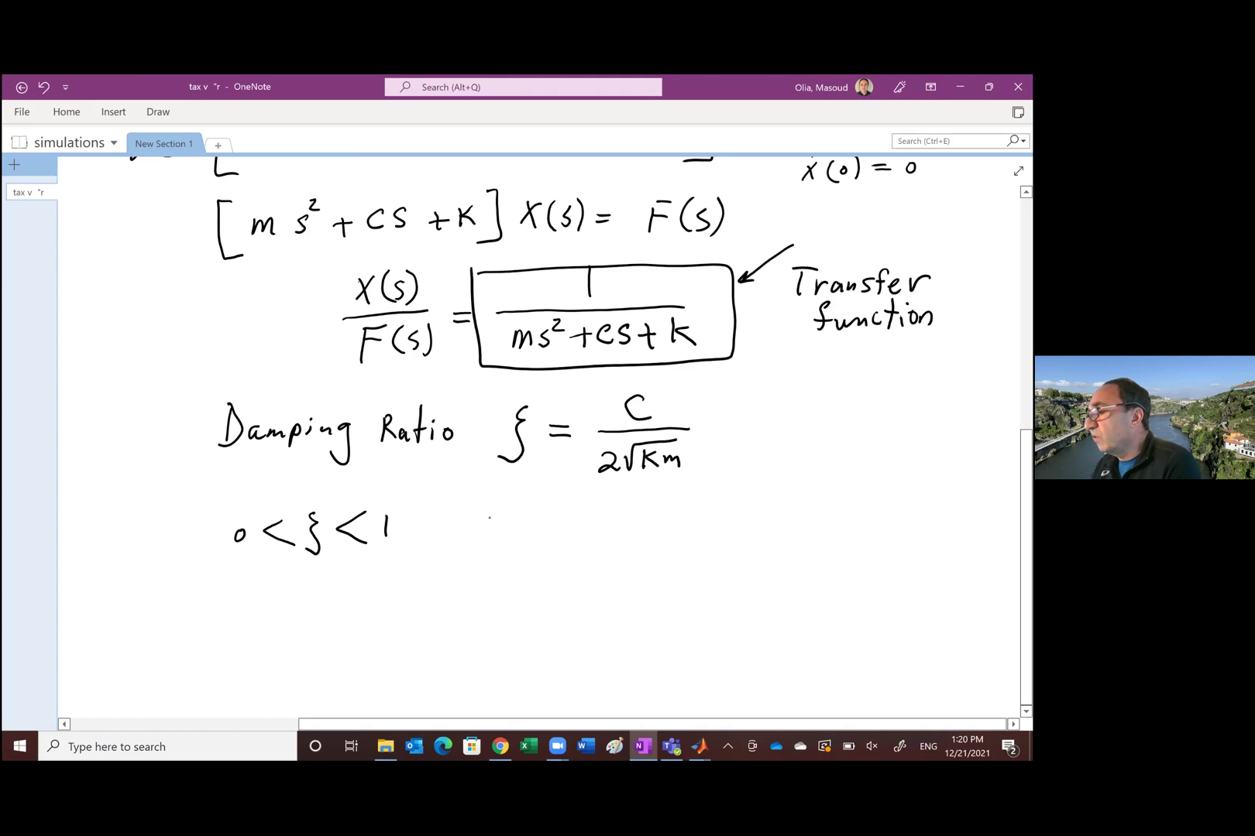
pyautogui.moveTo(495, 516)
pyautogui.mouseDown()
pyautogui.moveTo(504, 528)
pyautogui.moveTo(512, 517)
pyautogui.mouseUp()
pyautogui.moveTo(515, 529)
pyautogui.mouseDown()
pyautogui.moveTo(658, 521)
pyautogui.moveTo(669, 497)
pyautogui.mouseUp()
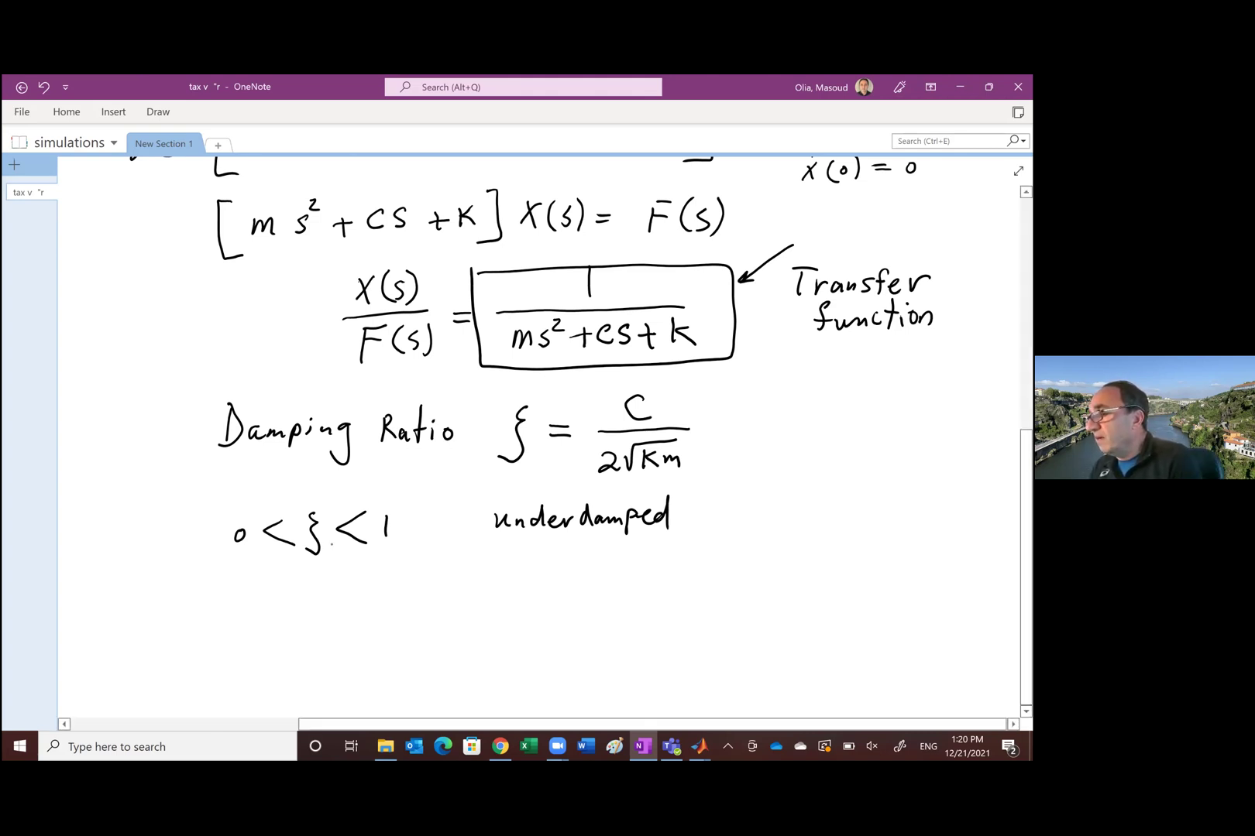
# Handwrite ζ = 1 below the underdamped range and label it critically damped.
pyautogui.moveTo(322, 578)
pyautogui.mouseDown()
pyautogui.moveTo(314, 610)
pyautogui.moveTo(366, 587)
pyautogui.mouseUp()
pyautogui.moveTo(349, 598); pyautogui.dragTo(382, 603)
pyautogui.moveTo(511, 572); pyautogui.dragTo(550, 590)
pyautogui.moveTo(545, 579); pyautogui.dragTo(588, 590)
pyautogui.moveTo(602, 580); pyautogui.dragTo(616, 586)
pyautogui.moveTo(629, 557)
pyautogui.mouseDown()
pyautogui.moveTo(626, 590)
pyautogui.moveTo(647, 596)
pyautogui.moveTo(750, 586)
pyautogui.moveTo(797, 554)
pyautogui.mouseUp()
# Handwrite ζ > 1 beneath it and label it over damped.
pyautogui.moveTo(346, 626); pyautogui.dragTo(325, 669)
pyautogui.moveTo(367, 628)
pyautogui.mouseDown()
pyautogui.moveTo(381, 635)
pyautogui.moveTo(364, 655)
pyautogui.mouseUp()
pyautogui.moveTo(400, 624); pyautogui.dragTo(397, 653)
pyautogui.moveTo(536, 632)
pyautogui.mouseDown()
pyautogui.moveTo(527, 645)
pyautogui.moveTo(537, 634)
pyautogui.mouseUp()
pyautogui.moveTo(551, 629); pyautogui.dragTo(598, 632)
pyautogui.moveTo(620, 635)
pyautogui.mouseDown()
pyautogui.moveTo(628, 615)
pyautogui.moveTo(627, 640)
pyautogui.mouseUp()
pyautogui.moveTo(649, 627)
pyautogui.mouseDown()
pyautogui.moveTo(643, 637)
pyautogui.moveTo(679, 637)
pyautogui.mouseUp()
pyautogui.moveTo(686, 620); pyautogui.dragTo(689, 646)
pyautogui.moveTo(689, 629); pyautogui.dragTo(718, 635)
pyautogui.moveTo(723, 630); pyautogui.dragTo(735, 635)
pyautogui.moveTo(739, 630); pyautogui.dragTo(738, 611)
pyautogui.moveTo(739, 612); pyautogui.dragTo(740, 644)
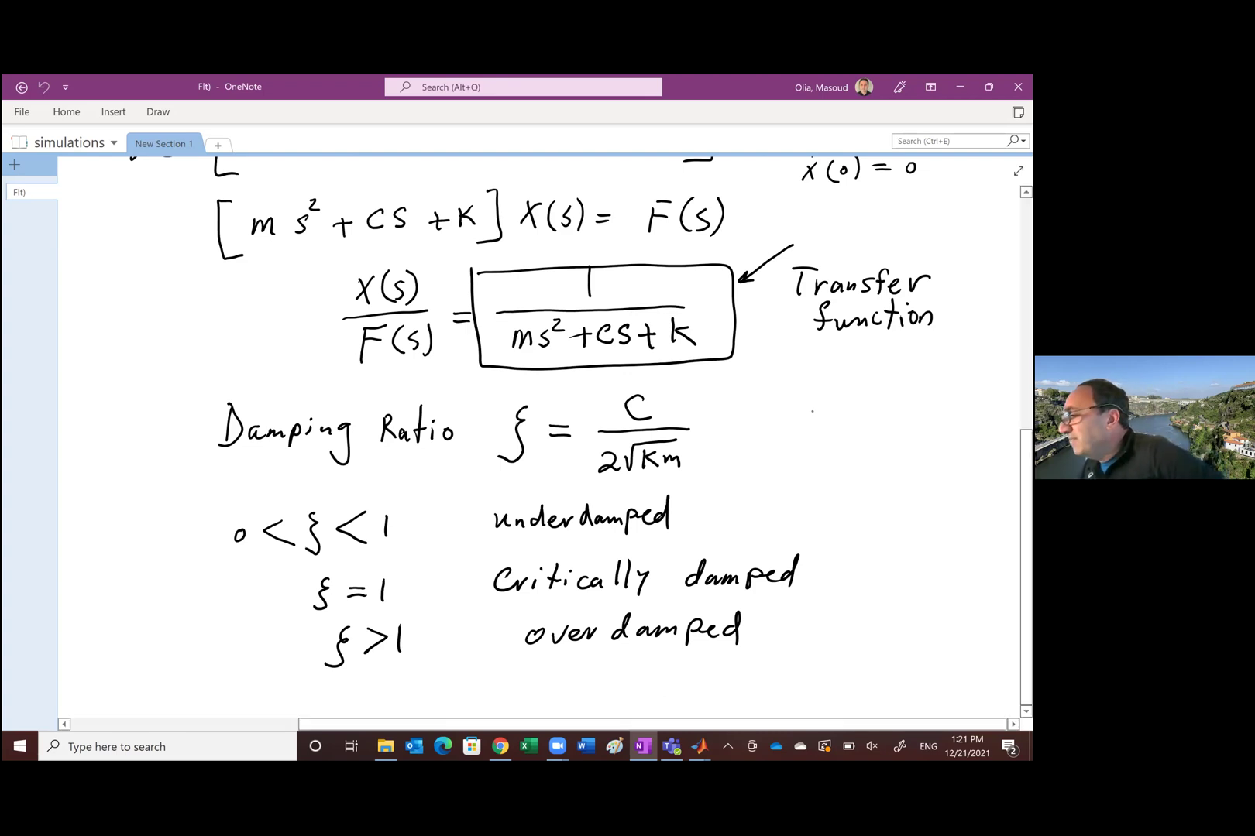
# Write the values m = 1 Kg and K = 4 N/m.
pyautogui.moveTo(811, 424); pyautogui.dragTo(859, 409)
pyautogui.moveTo(845, 419); pyautogui.dragTo(898, 424)
pyautogui.moveTo(915, 404); pyautogui.dragTo(907, 451)
pyautogui.moveTo(810, 444)
pyautogui.mouseDown()
pyautogui.moveTo(810, 470)
pyautogui.moveTo(831, 468)
pyautogui.mouseUp()
pyautogui.moveTo(840, 460); pyautogui.dragTo(884, 463)
pyautogui.moveTo(881, 453)
pyautogui.mouseDown()
pyautogui.moveTo(881, 477)
pyautogui.moveTo(920, 453)
pyautogui.mouseUp()
pyautogui.moveTo(932, 454)
pyautogui.mouseDown()
pyautogui.moveTo(914, 481)
pyautogui.moveTo(948, 478)
pyautogui.mouseUp()
# Substitute into ξ = C/2√(km) with √4 and simplify to ξ = C/4.
pyautogui.moveTo(838, 506); pyautogui.dragTo(825, 545)
pyautogui.moveTo(845, 525); pyautogui.dragTo(859, 532)
pyautogui.moveTo(875, 525)
pyautogui.mouseDown()
pyautogui.moveTo(946, 524)
pyautogui.moveTo(922, 515)
pyautogui.moveTo(891, 542)
pyautogui.moveTo(896, 553)
pyautogui.mouseUp()
pyautogui.moveTo(904, 542)
pyautogui.mouseDown()
pyautogui.moveTo(909, 555)
pyautogui.moveTo(949, 525)
pyautogui.moveTo(932, 554)
pyautogui.mouseUp()
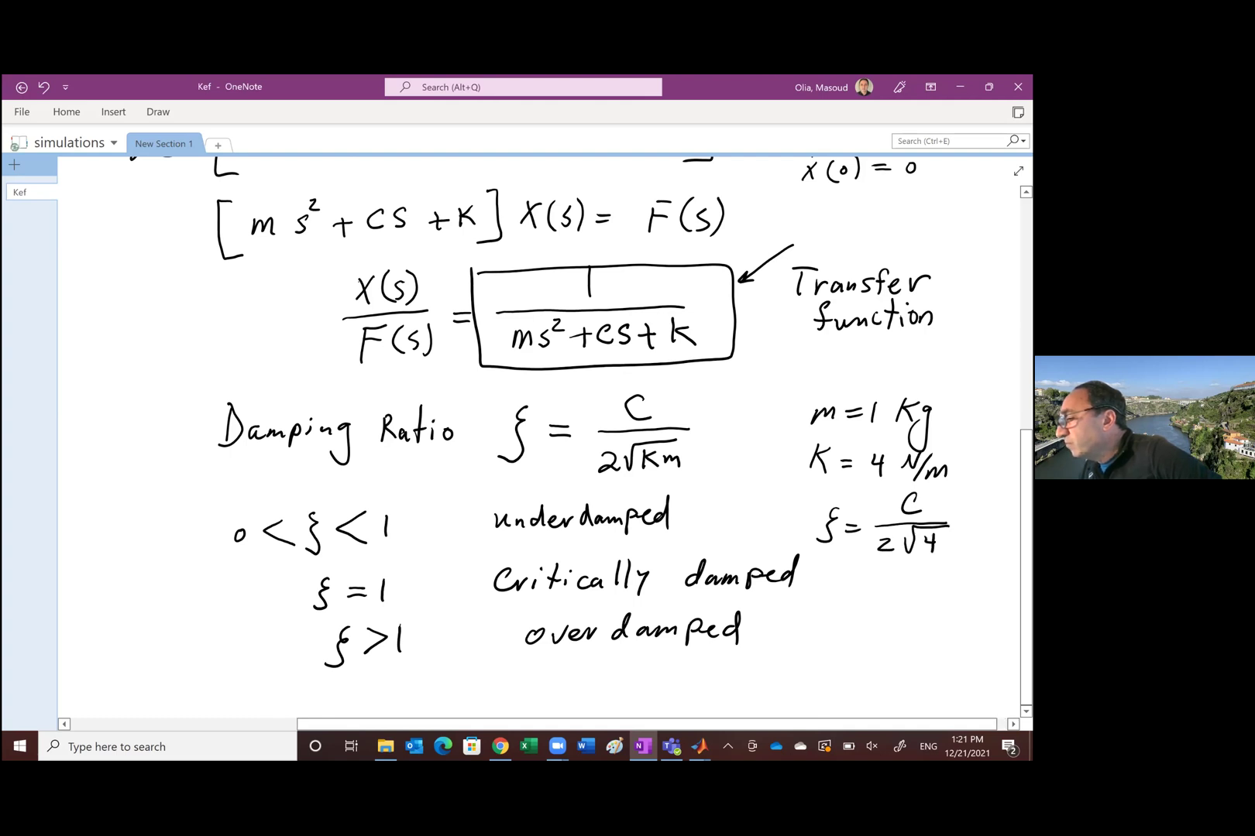
pyautogui.moveTo(847, 581); pyautogui.dragTo(832, 615)
pyautogui.moveTo(861, 597); pyautogui.dragTo(924, 596)
pyautogui.moveTo(902, 600); pyautogui.dragTo(946, 597)
pyautogui.moveTo(923, 608); pyautogui.dragTo(934, 618)
pyautogui.moveTo(931, 610); pyautogui.dragTo(931, 629)
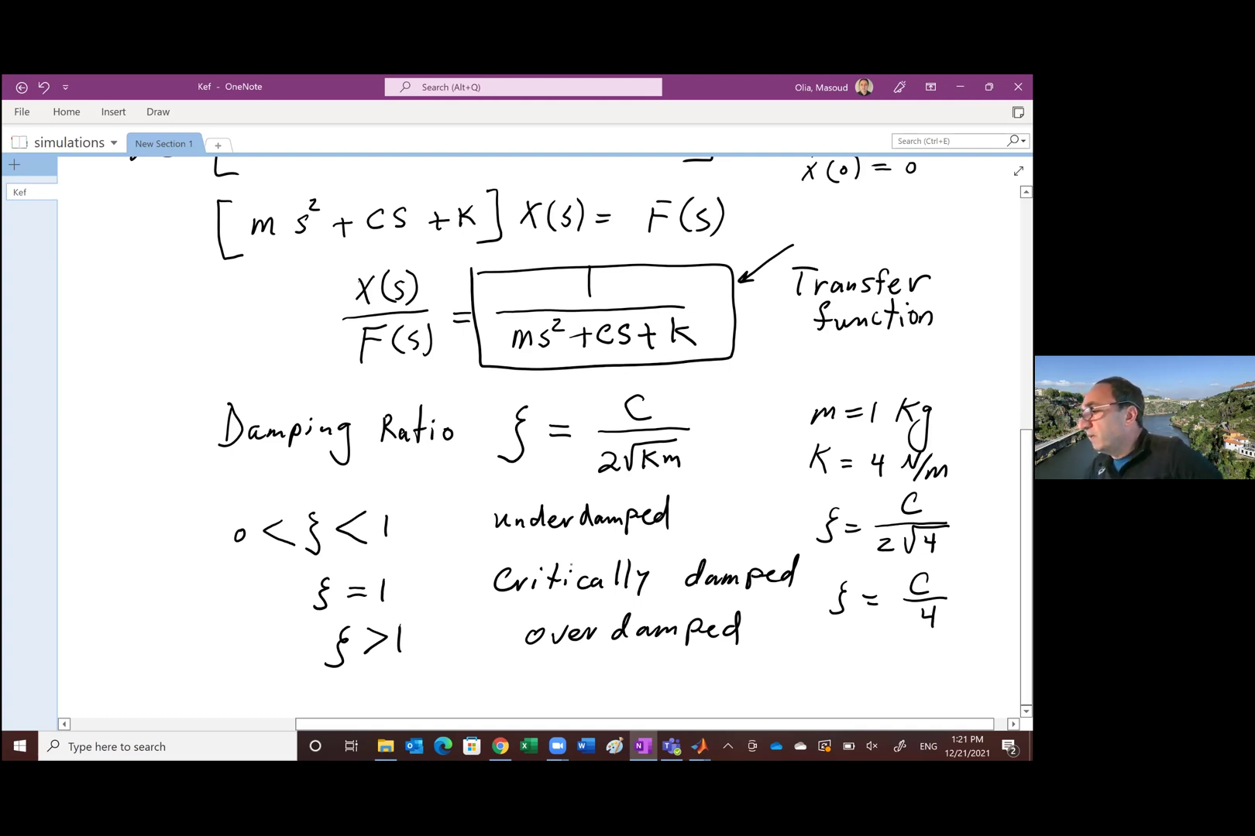
# Write 'Pick C =' below the damping cases.
pyautogui.scroll(-3, 542, 434)
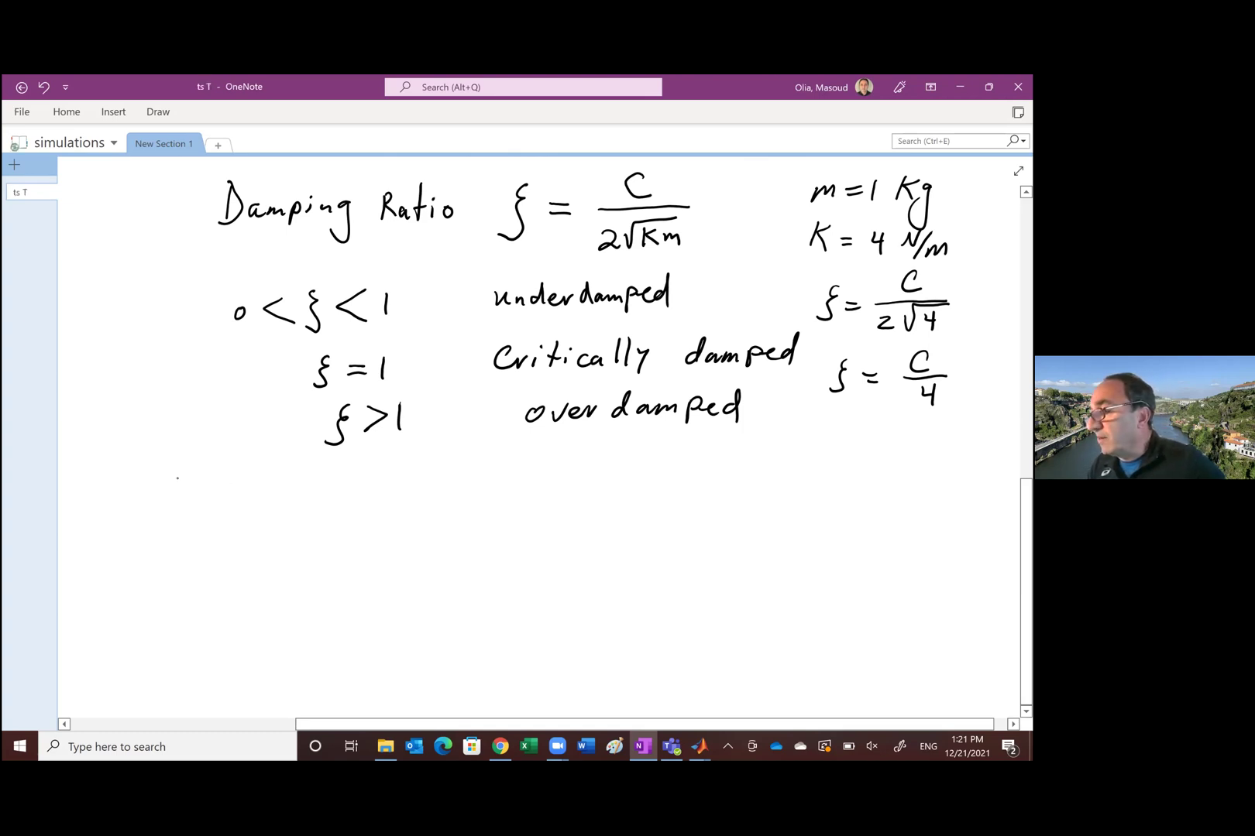
pyautogui.moveTo(175, 478)
pyautogui.mouseDown()
pyautogui.moveTo(175, 512)
pyautogui.moveTo(180, 496)
pyautogui.mouseUp()
pyautogui.moveTo(199, 484); pyautogui.dragTo(210, 503)
pyautogui.moveTo(226, 484)
pyautogui.mouseDown()
pyautogui.moveTo(226, 505)
pyautogui.moveTo(246, 505)
pyautogui.mouseUp()
pyautogui.moveTo(329, 480)
pyautogui.mouseDown()
pyautogui.moveTo(338, 503)
pyautogui.moveTo(371, 491)
pyautogui.mouseUp()
pyautogui.moveTo(355, 501); pyautogui.dragTo(403, 506)
# For C = 1, write ξ = 1/4 = .25.
pyautogui.moveTo(542, 473)
pyautogui.mouseDown()
pyautogui.moveTo(520, 507)
pyautogui.moveTo(567, 481)
pyautogui.mouseUp()
pyautogui.moveTo(553, 493); pyautogui.dragTo(597, 486)
pyautogui.moveTo(620, 465)
pyautogui.mouseDown()
pyautogui.moveTo(586, 507)
pyautogui.moveTo(617, 499)
pyautogui.mouseUp()
pyautogui.moveTo(613, 489)
pyautogui.mouseDown()
pyautogui.moveTo(612, 511)
pyautogui.moveTo(650, 483)
pyautogui.mouseUp()
pyautogui.moveTo(628, 494); pyautogui.dragTo(672, 489)
pyautogui.moveTo(691, 479); pyautogui.dragTo(706, 496)
pyautogui.moveTo(730, 475)
pyautogui.mouseDown()
pyautogui.moveTo(714, 477)
pyautogui.moveTo(715, 499)
pyautogui.mouseUp()
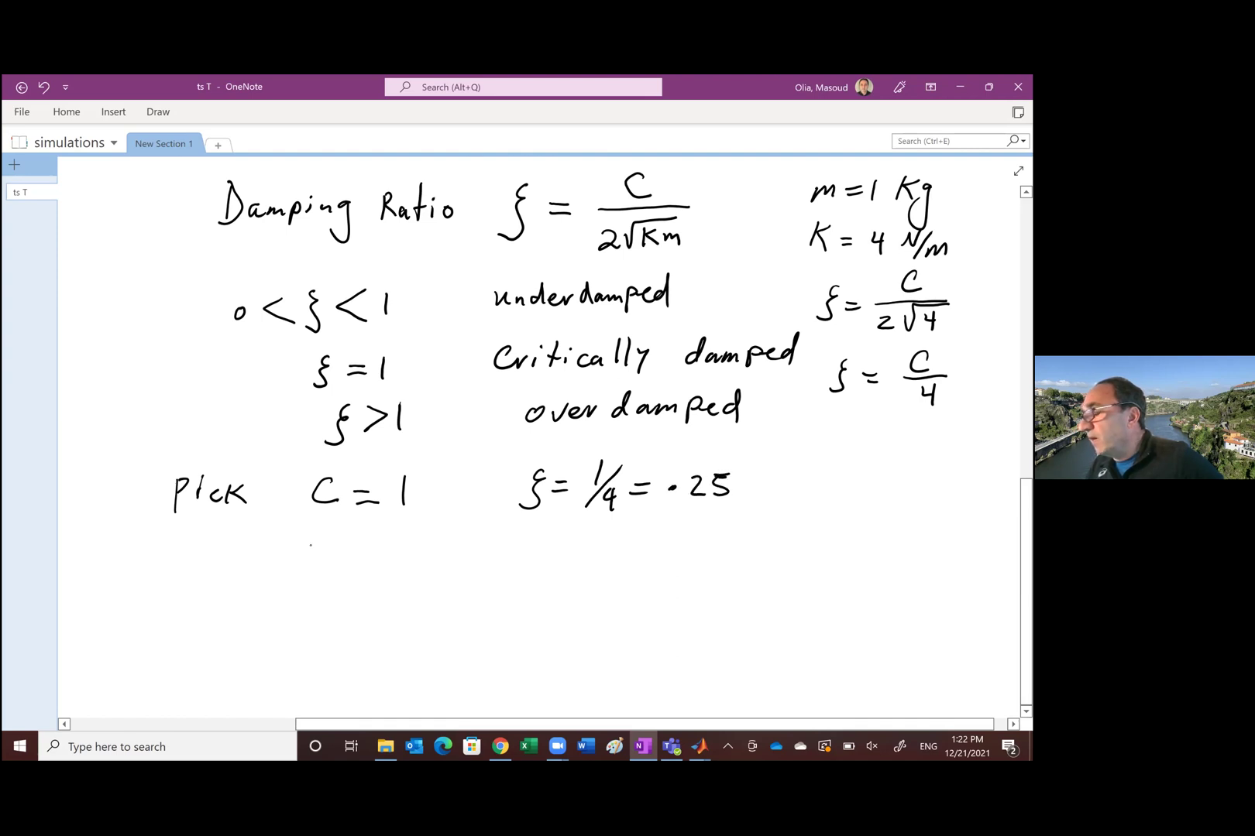
# Add the second choice C = 4 giving ξ = 1.
pyautogui.moveTo(337, 554); pyautogui.dragTo(339, 577)
pyautogui.moveTo(401, 548); pyautogui.dragTo(414, 561)
pyautogui.moveTo(412, 546); pyautogui.dragTo(406, 580)
pyautogui.moveTo(546, 540); pyautogui.dragTo(542, 581)
pyautogui.moveTo(566, 555); pyautogui.dragTo(635, 572)
pyautogui.moveTo(623, 572); pyautogui.dragTo(649, 571)
# Tick the critically damped case and the ξ = .25 and ξ = 1 results.
pyautogui.moveTo(474, 358); pyautogui.dragTo(497, 336)
pyautogui.moveTo(758, 480); pyautogui.dragTo(779, 472)
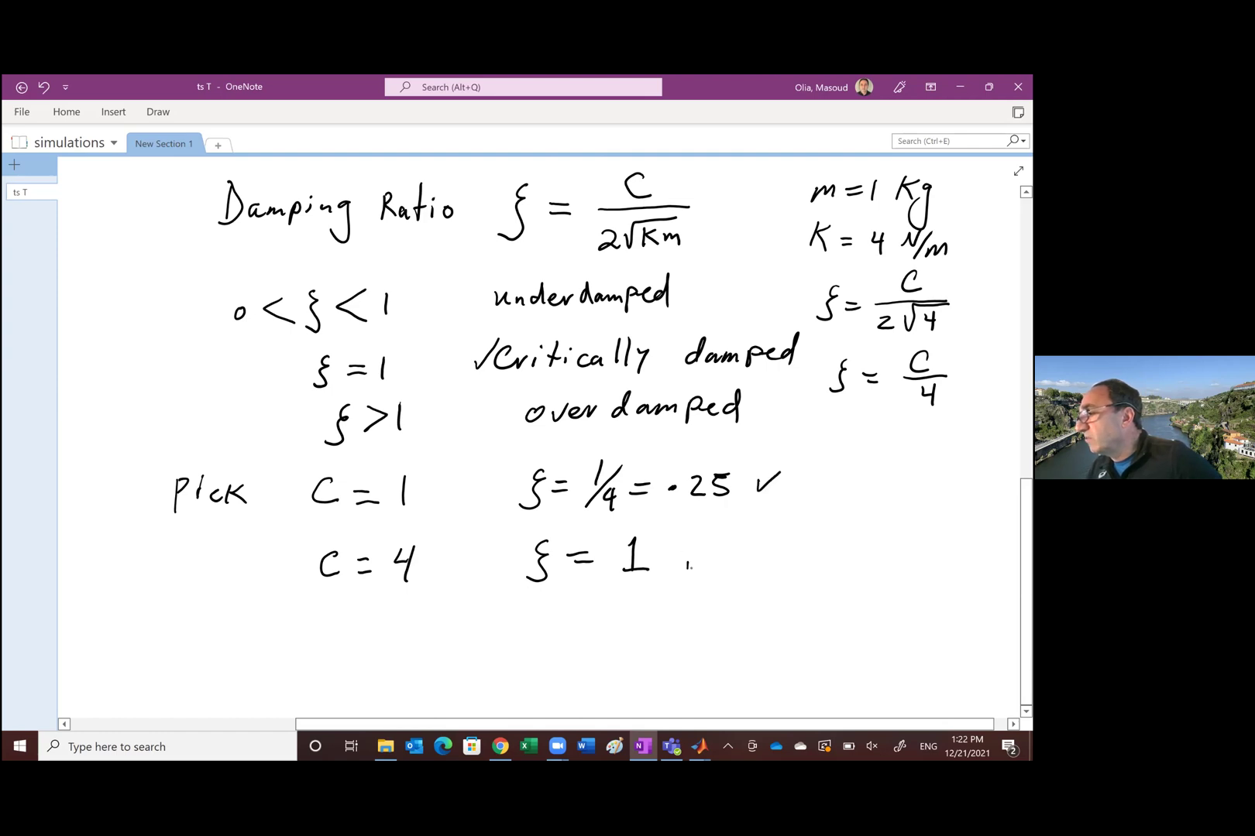
pyautogui.moveTo(686, 563); pyautogui.dragTo(713, 550)
# Add the third choice C = 8 giving ξ = 2, with a tick.
pyautogui.moveTo(340, 622)
pyautogui.mouseDown()
pyautogui.moveTo(341, 649)
pyautogui.moveTo(373, 629)
pyautogui.mouseUp()
pyautogui.moveTo(361, 638); pyautogui.dragTo(416, 617)
pyautogui.moveTo(540, 611); pyautogui.dragTo(533, 620)
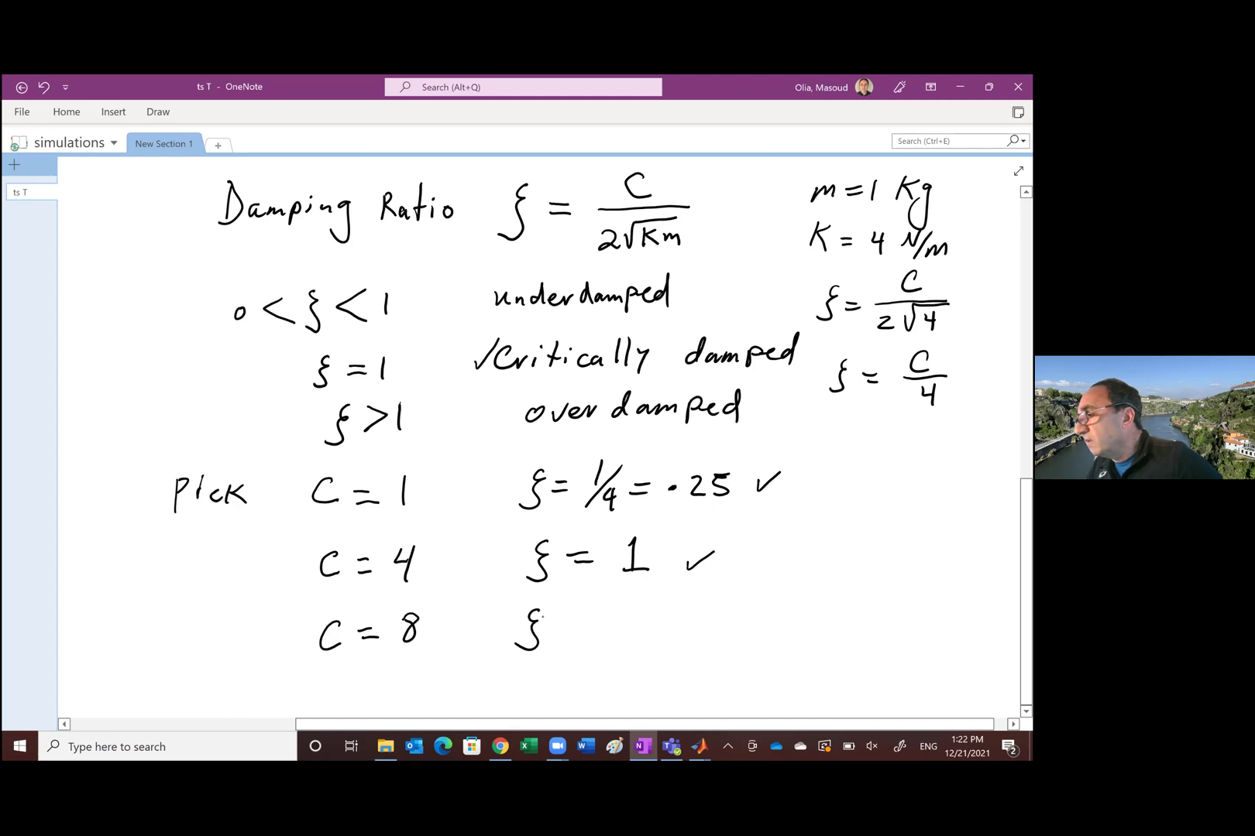
pyautogui.moveTo(563, 620); pyautogui.dragTo(589, 620)
pyautogui.moveTo(569, 630)
pyautogui.mouseDown()
pyautogui.moveTo(698, 634)
pyautogui.moveTo(719, 609)
pyautogui.mouseUp()
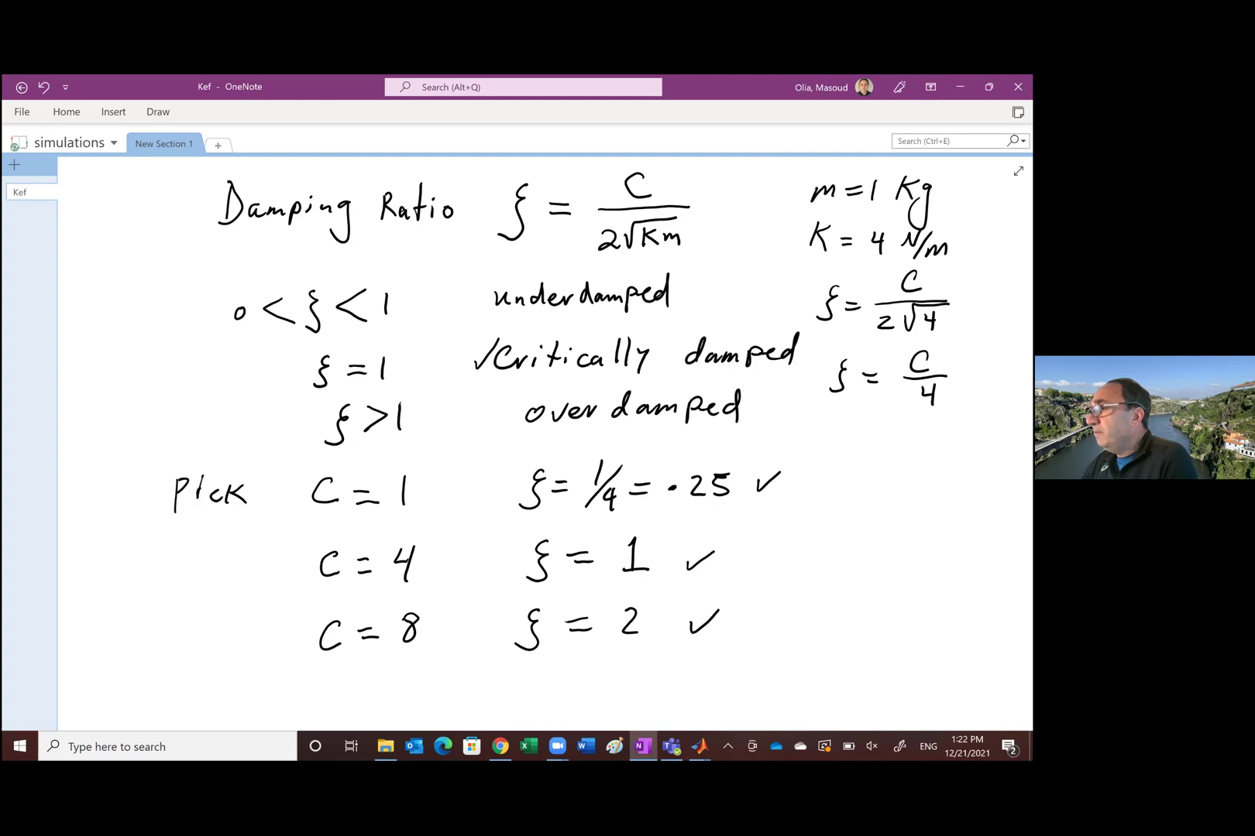
pyautogui.scroll(5, 545, 443)
# Circle F(s), arrow it left to an underlined 'step function' label.
pyautogui.scroll(-1, 545, 444)
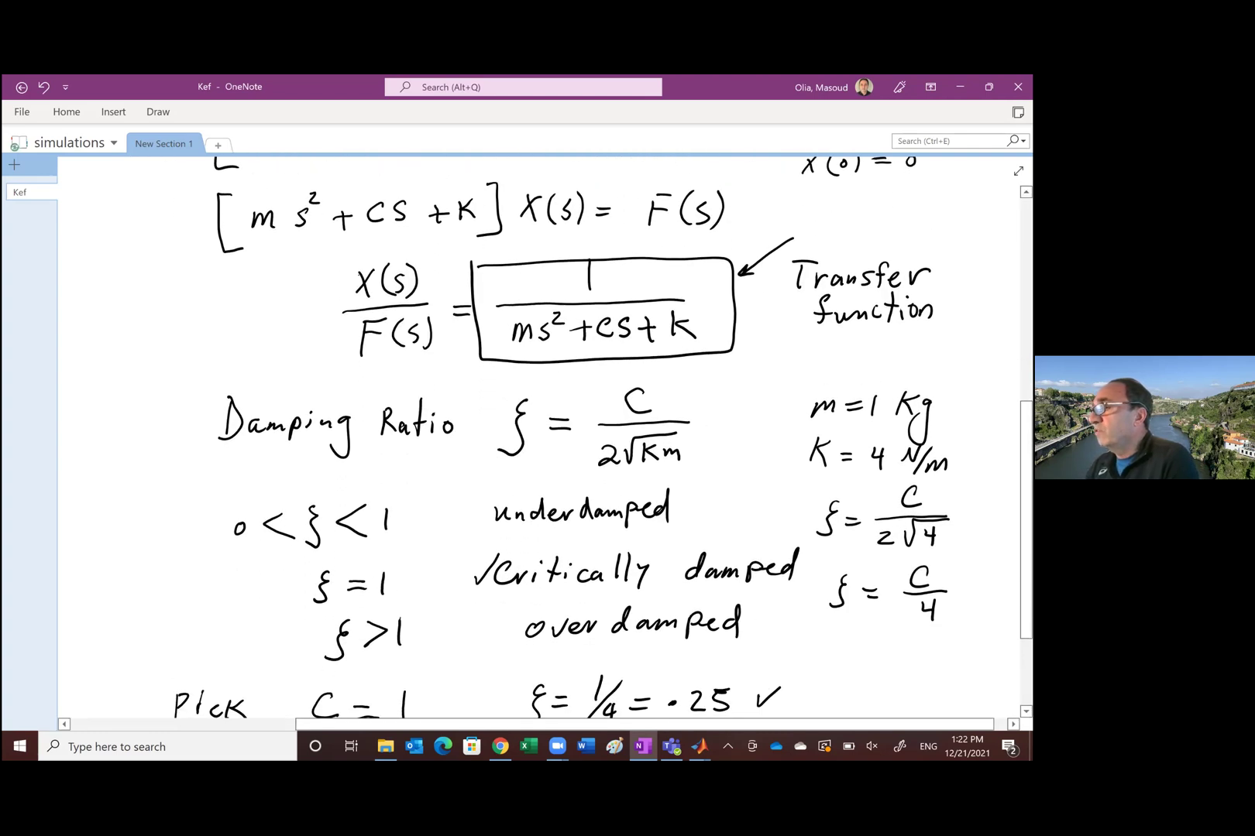
pyautogui.moveTo(339, 337)
pyautogui.mouseDown()
pyautogui.moveTo(431, 351)
pyautogui.moveTo(337, 336)
pyautogui.moveTo(338, 326)
pyautogui.moveTo(266, 357)
pyautogui.mouseUp()
pyautogui.moveTo(147, 324)
pyautogui.mouseDown()
pyautogui.moveTo(131, 351)
pyautogui.moveTo(154, 345)
pyautogui.mouseUp()
pyautogui.moveTo(148, 331); pyautogui.dragTo(181, 341)
pyautogui.moveTo(183, 324)
pyautogui.mouseDown()
pyautogui.moveTo(185, 351)
pyautogui.moveTo(187, 339)
pyautogui.moveTo(142, 389)
pyautogui.moveTo(156, 373)
pyautogui.mouseUp()
pyautogui.moveTo(162, 376); pyautogui.dragTo(186, 375)
pyautogui.moveTo(198, 369)
pyautogui.mouseDown()
pyautogui.moveTo(190, 381)
pyautogui.moveTo(203, 383)
pyautogui.mouseUp()
pyautogui.moveTo(198, 367); pyautogui.dragTo(251, 373)
pyautogui.moveTo(132, 412); pyautogui.dragTo(258, 380)
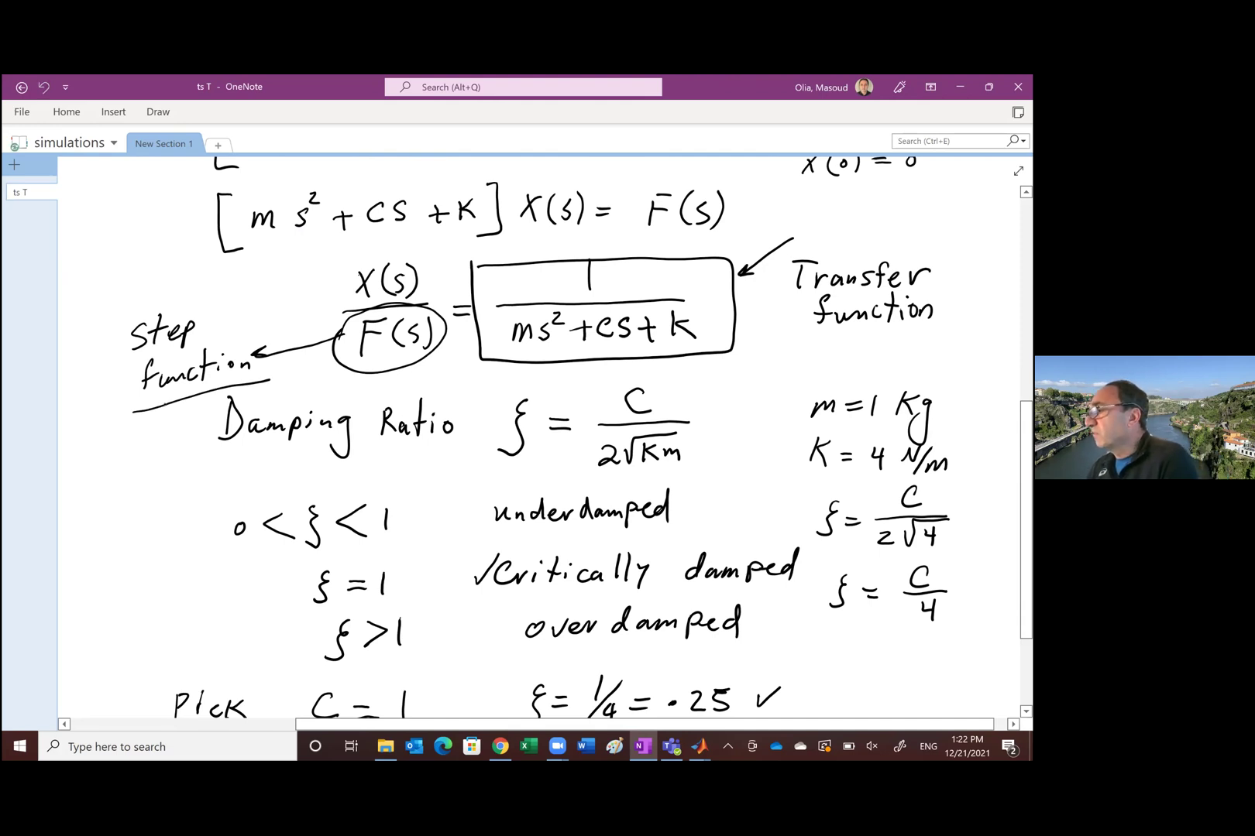
# Scroll through the page to review the worked damping cases.
pyautogui.scroll(-3, 542, 438)
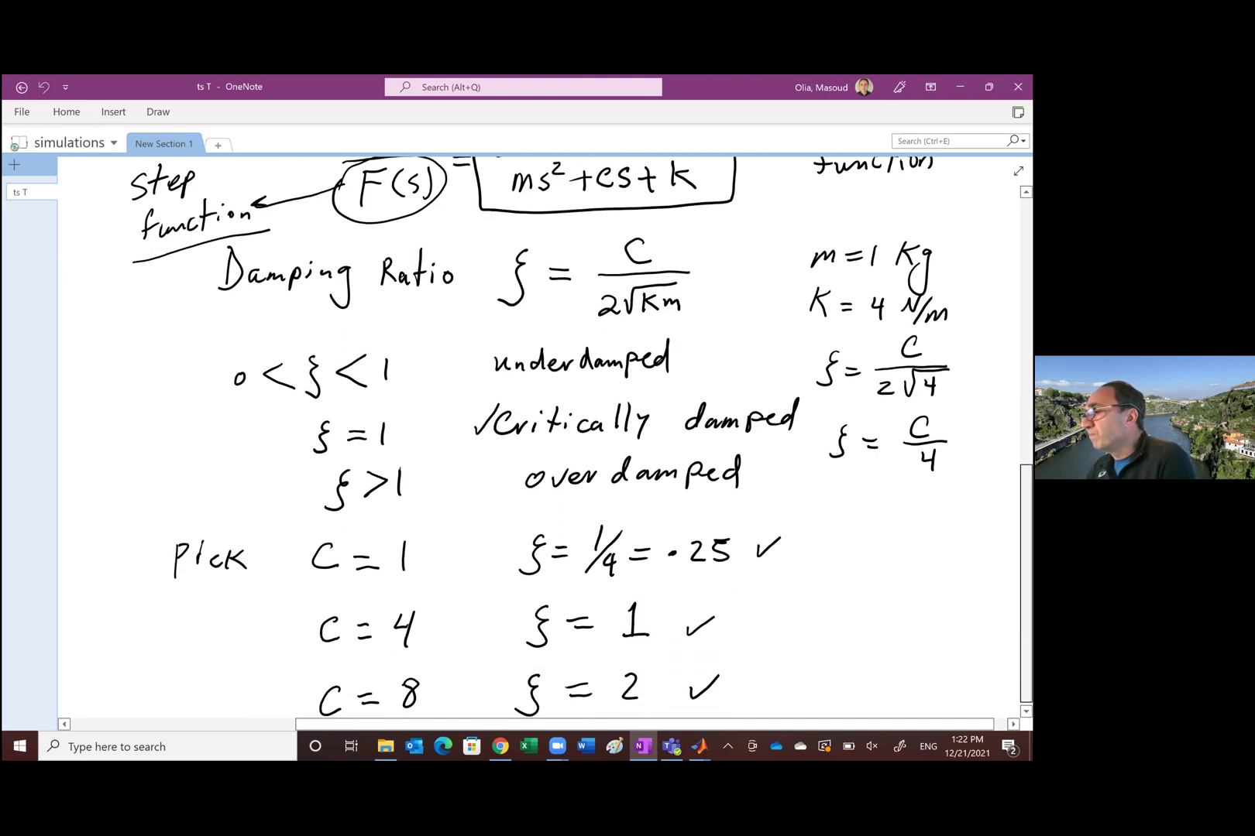
pyautogui.scroll(3, 542, 437)
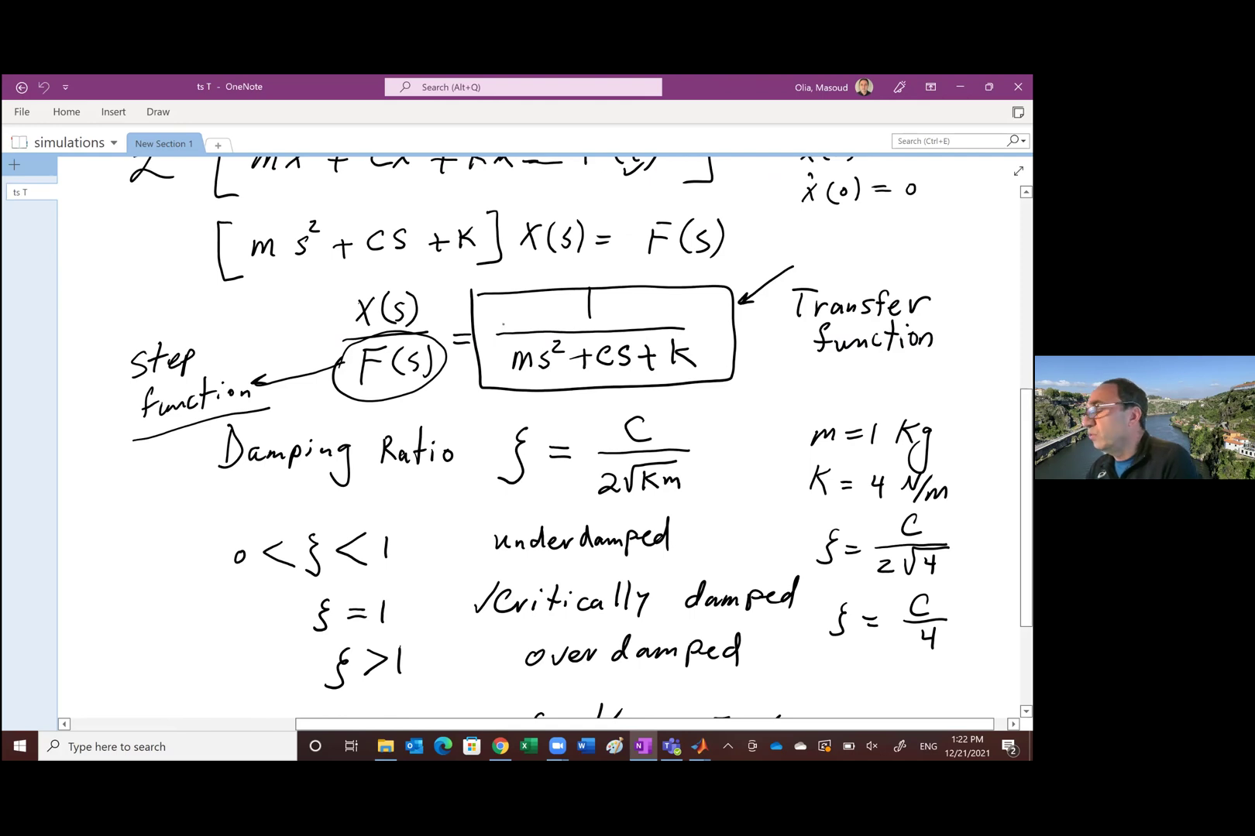
pyautogui.scroll(-3, 542, 438)
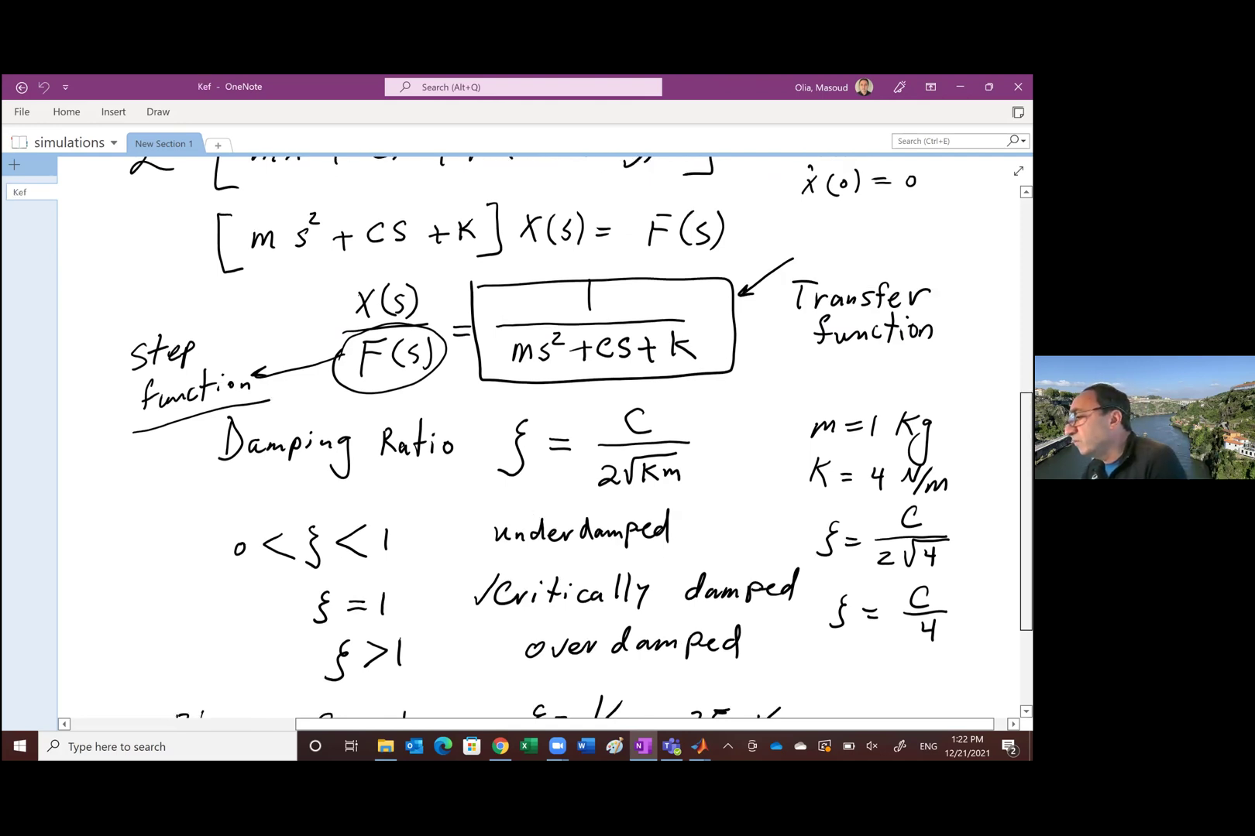
pyautogui.scroll(-1, 542, 437)
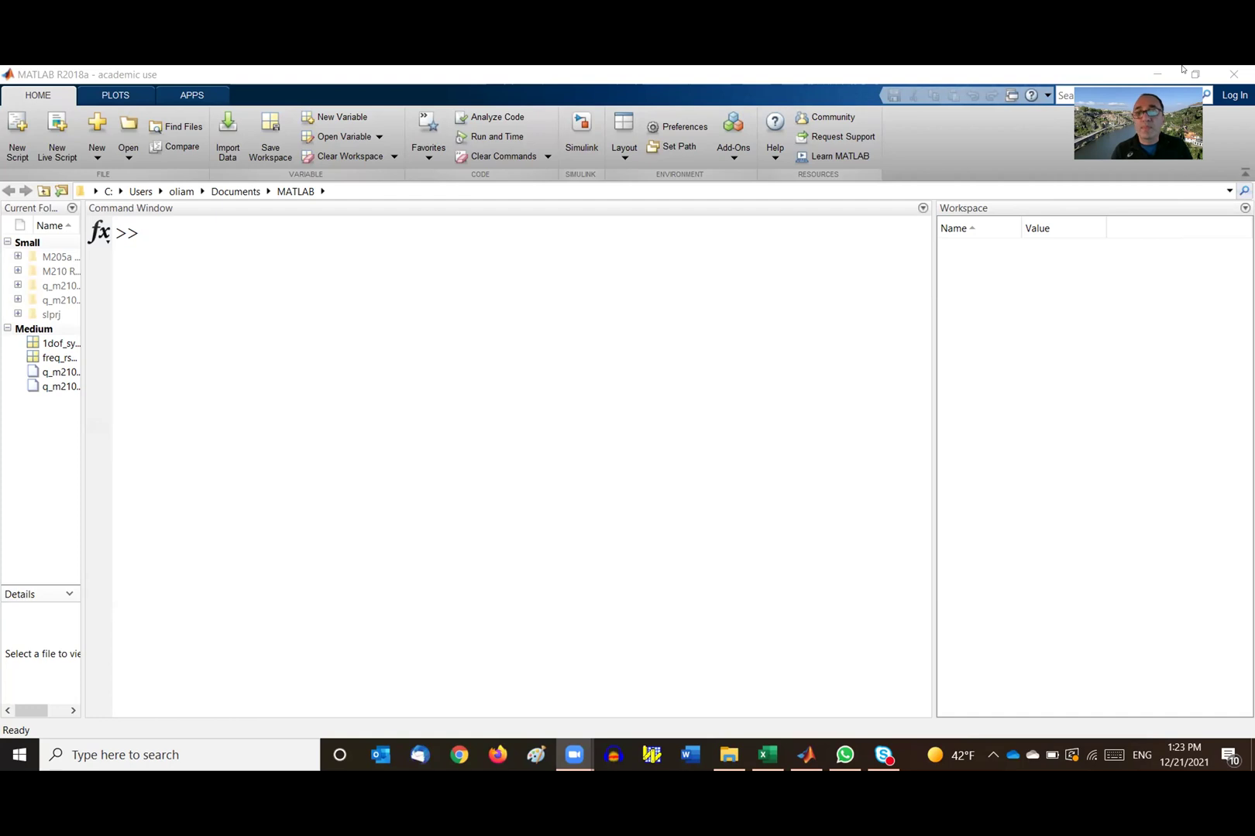
# Run the simulink command from MATLAB's Command Window.
pyautogui.click(144, 230)
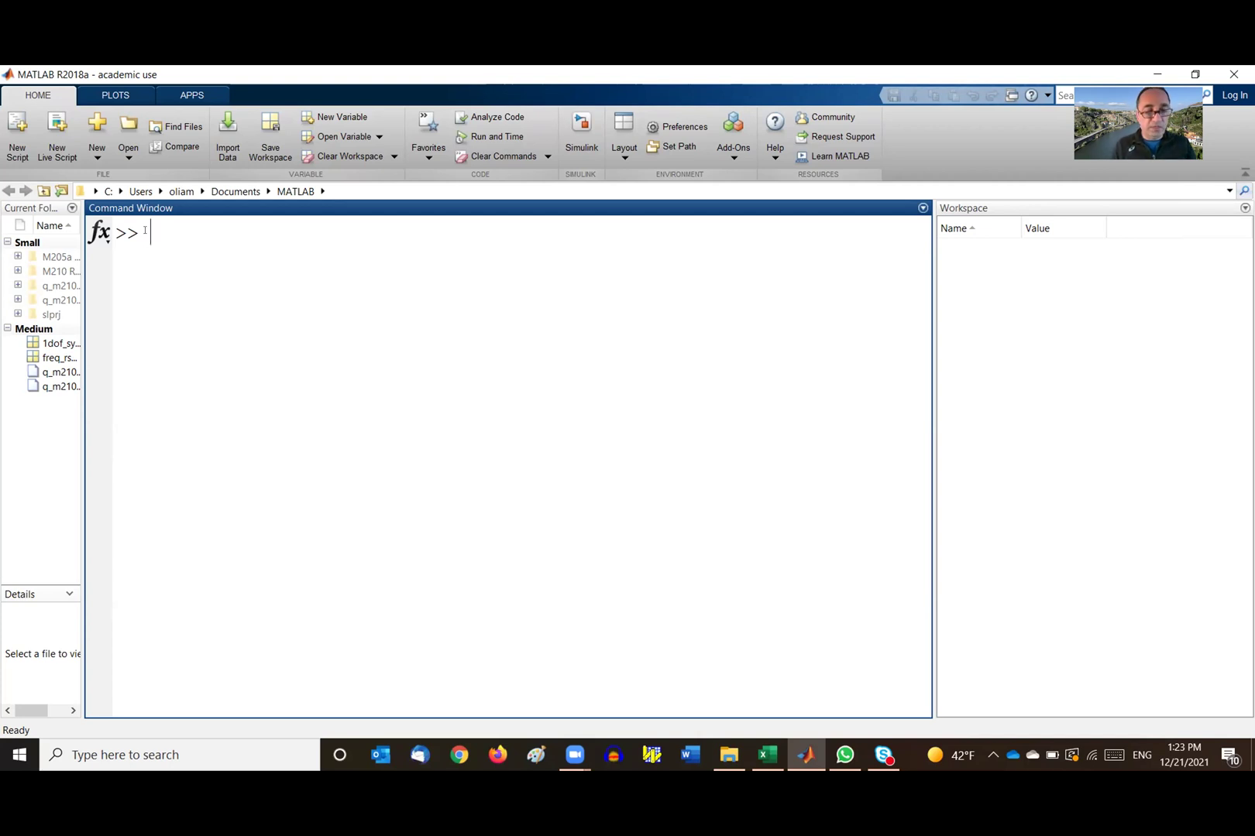
pyautogui.write('simul')
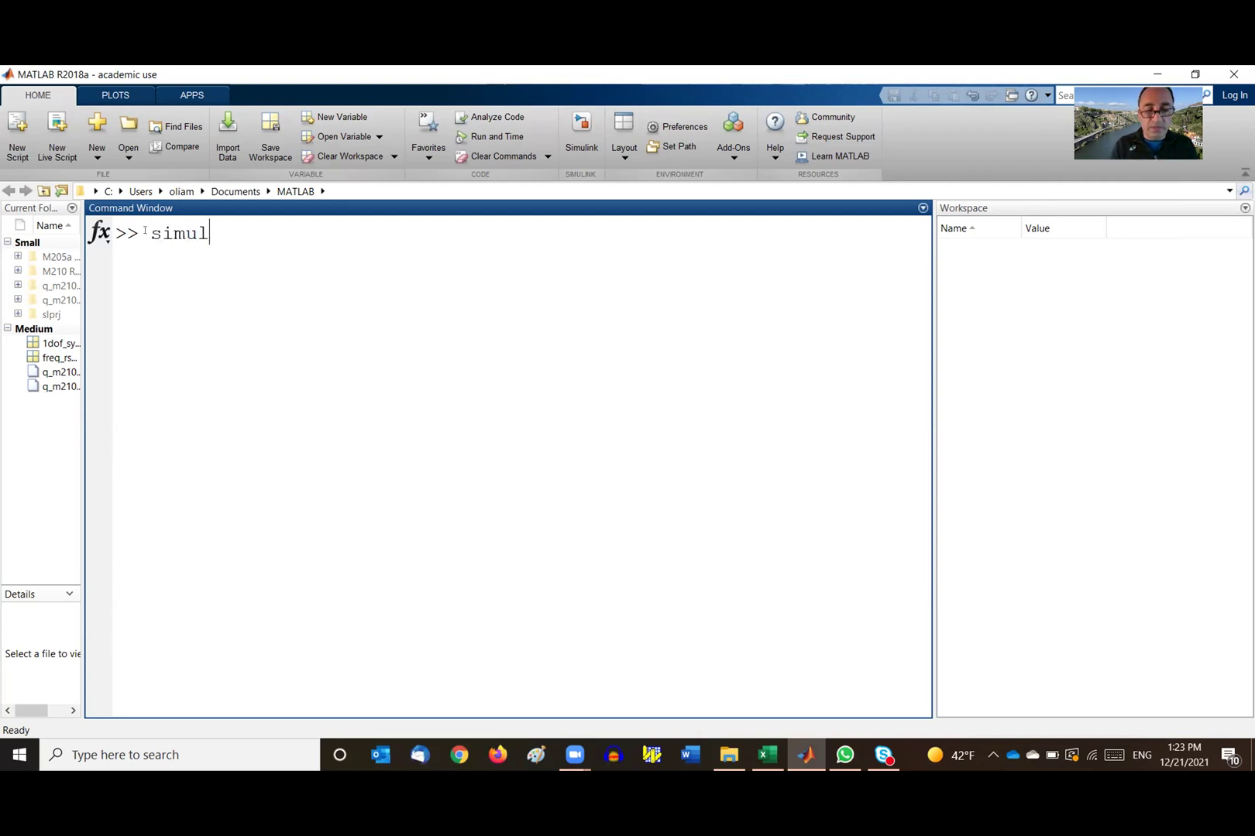
pyautogui.write('ink')
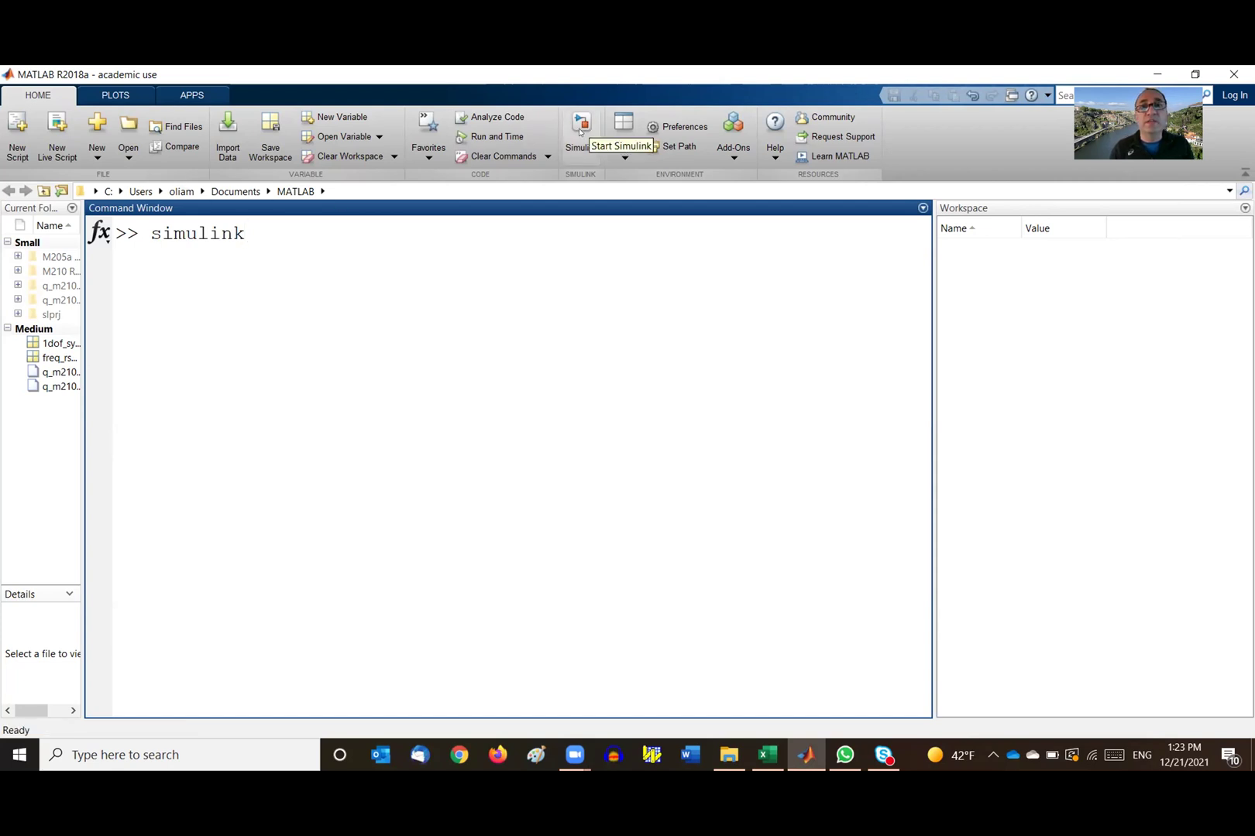
pyautogui.press('Return')
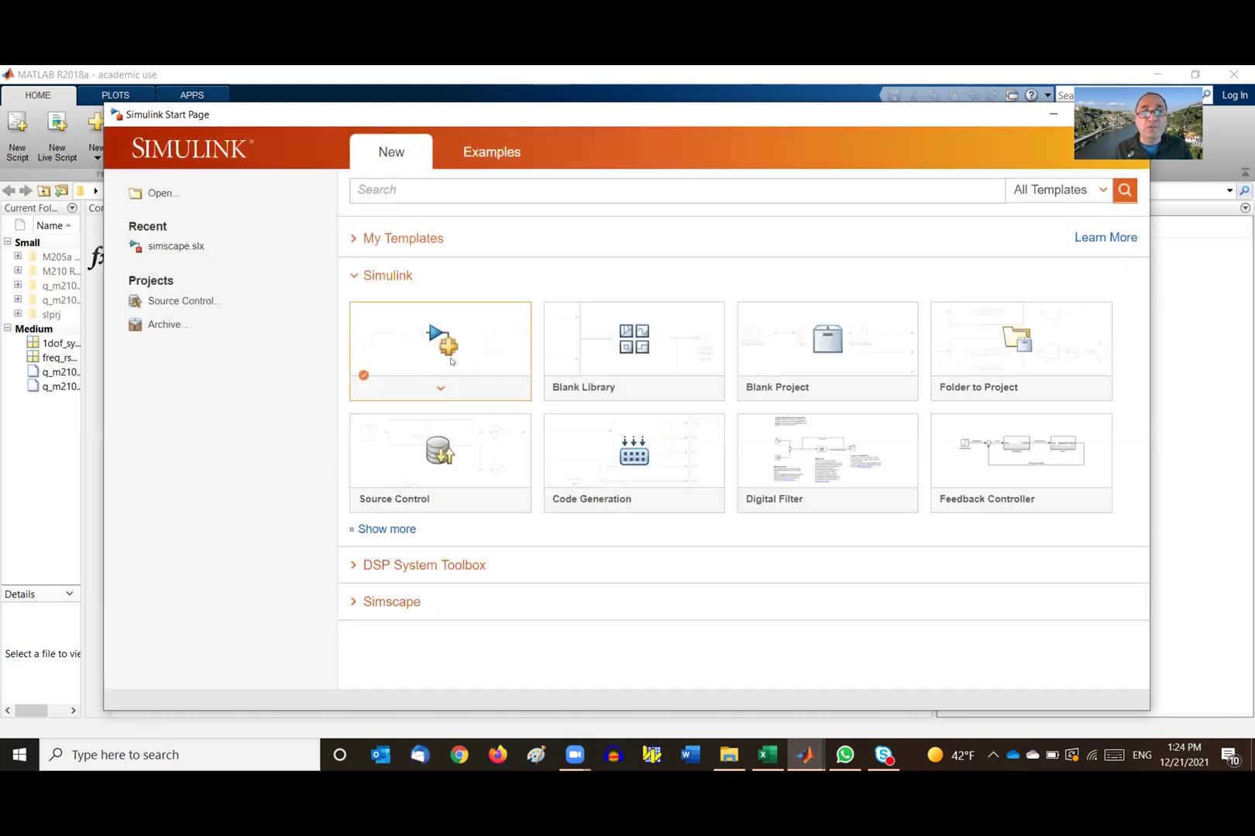
# Choose the Blank Model template on the Simulink Start Page.
pyautogui.click(451, 357)
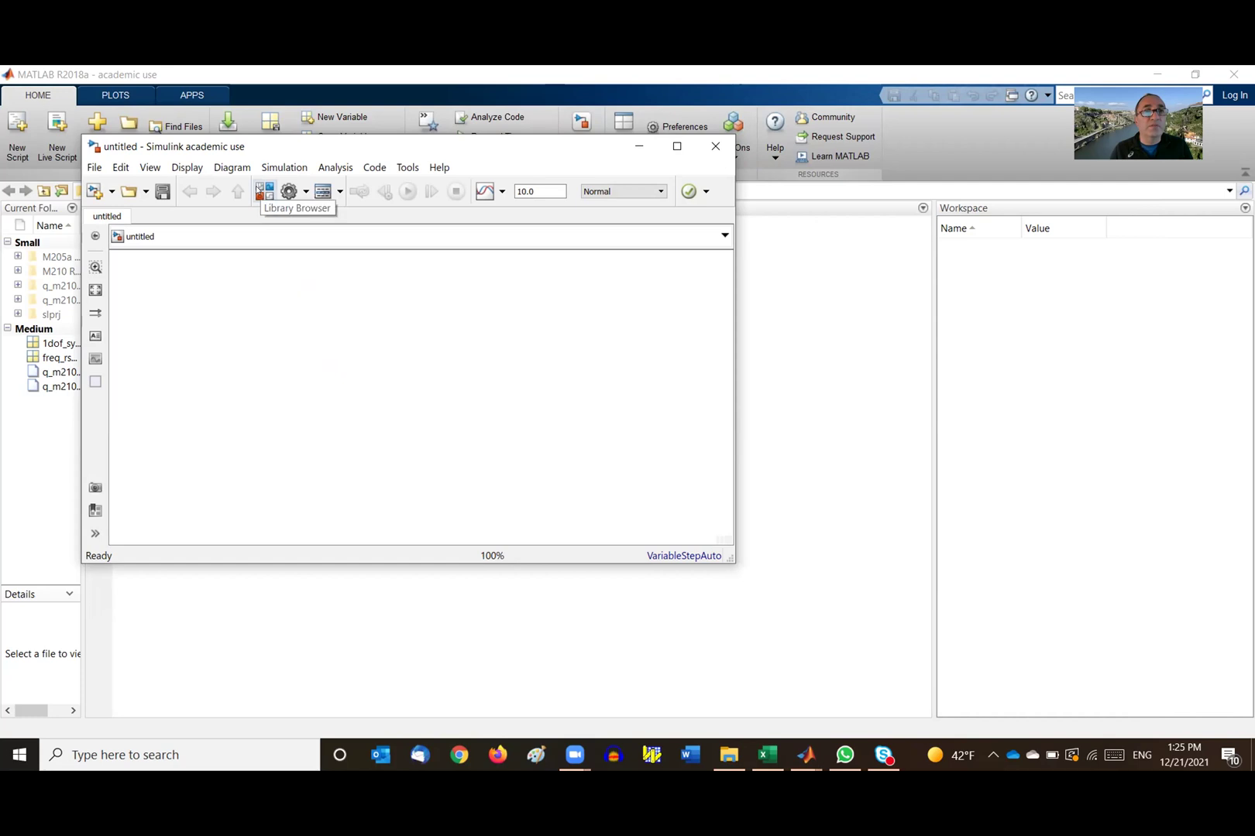
# Open the Library Browser beside the model and show Commonly Used Blocks.
pyautogui.click(260, 188)
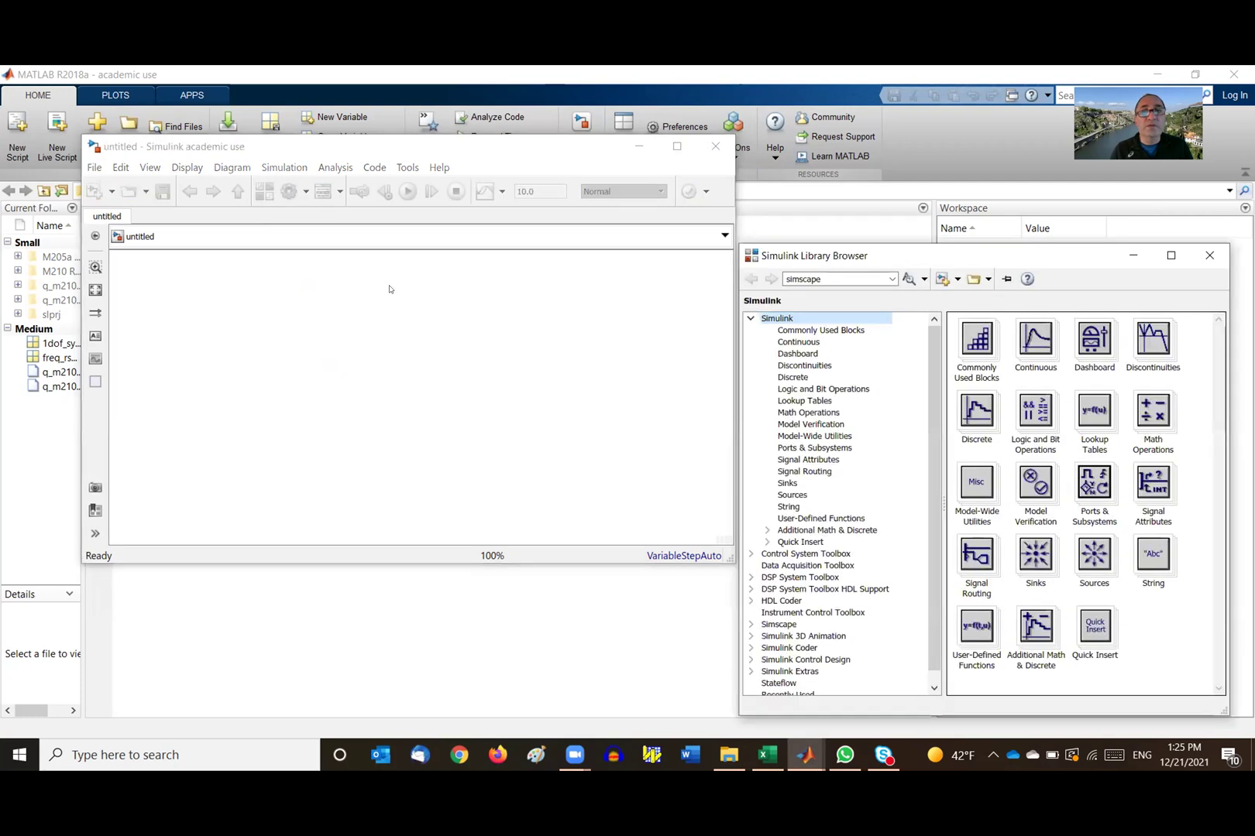
pyautogui.moveTo(1073, 257); pyautogui.dragTo(1077, 218)
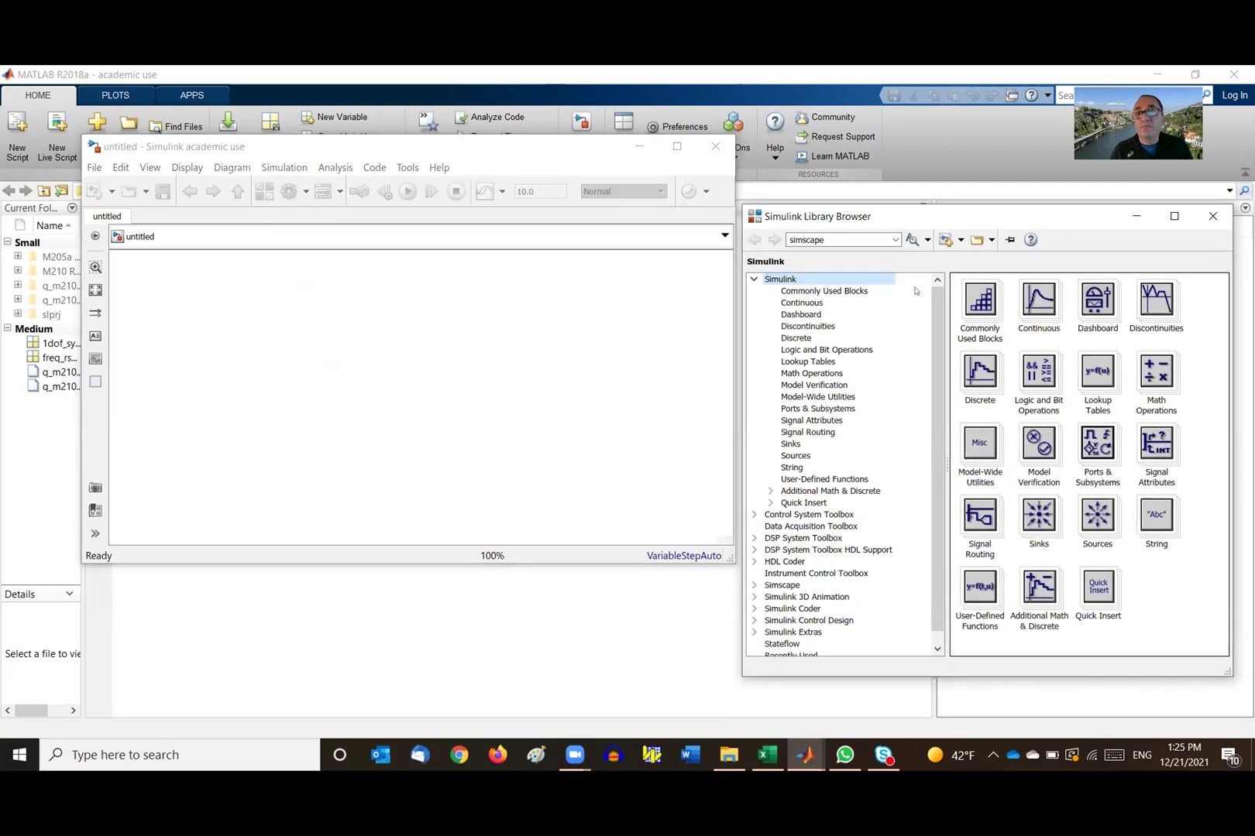
pyautogui.click(854, 298)
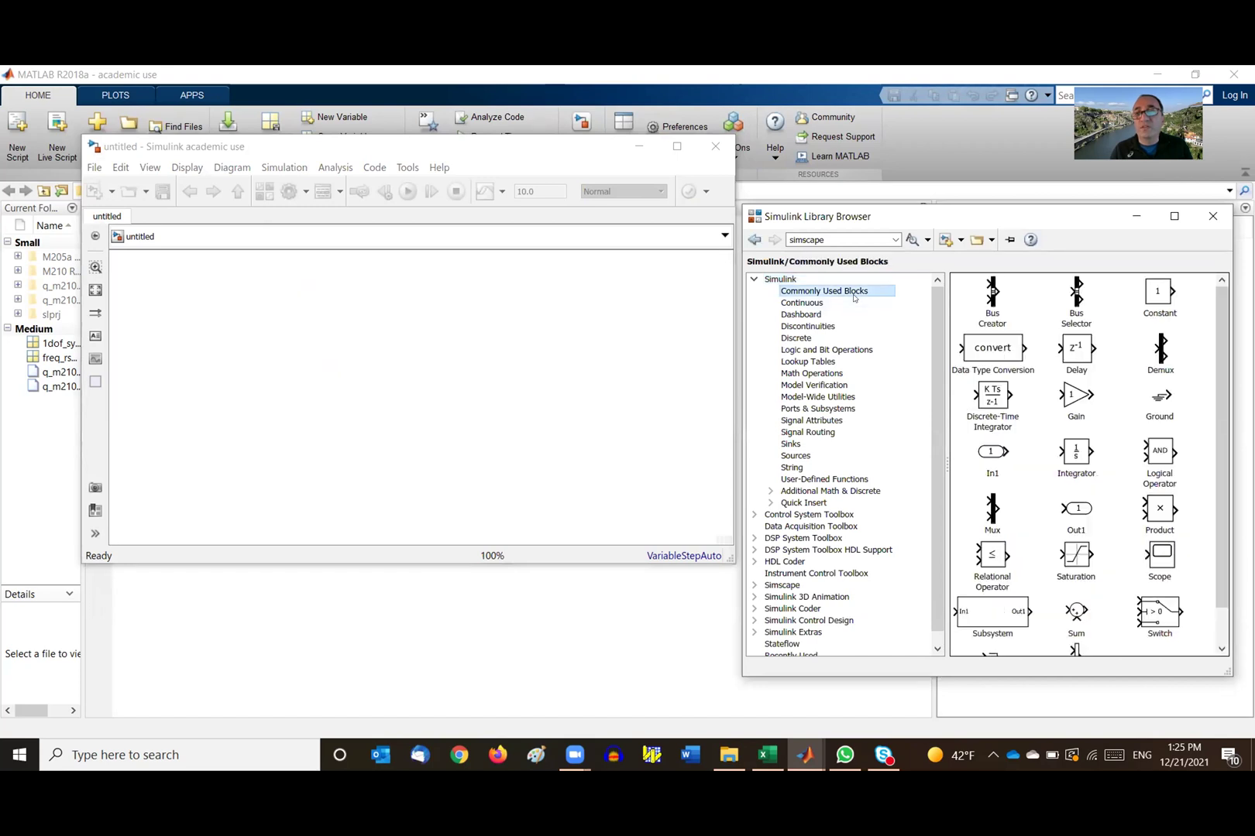
pyautogui.doubleClick(823, 240)
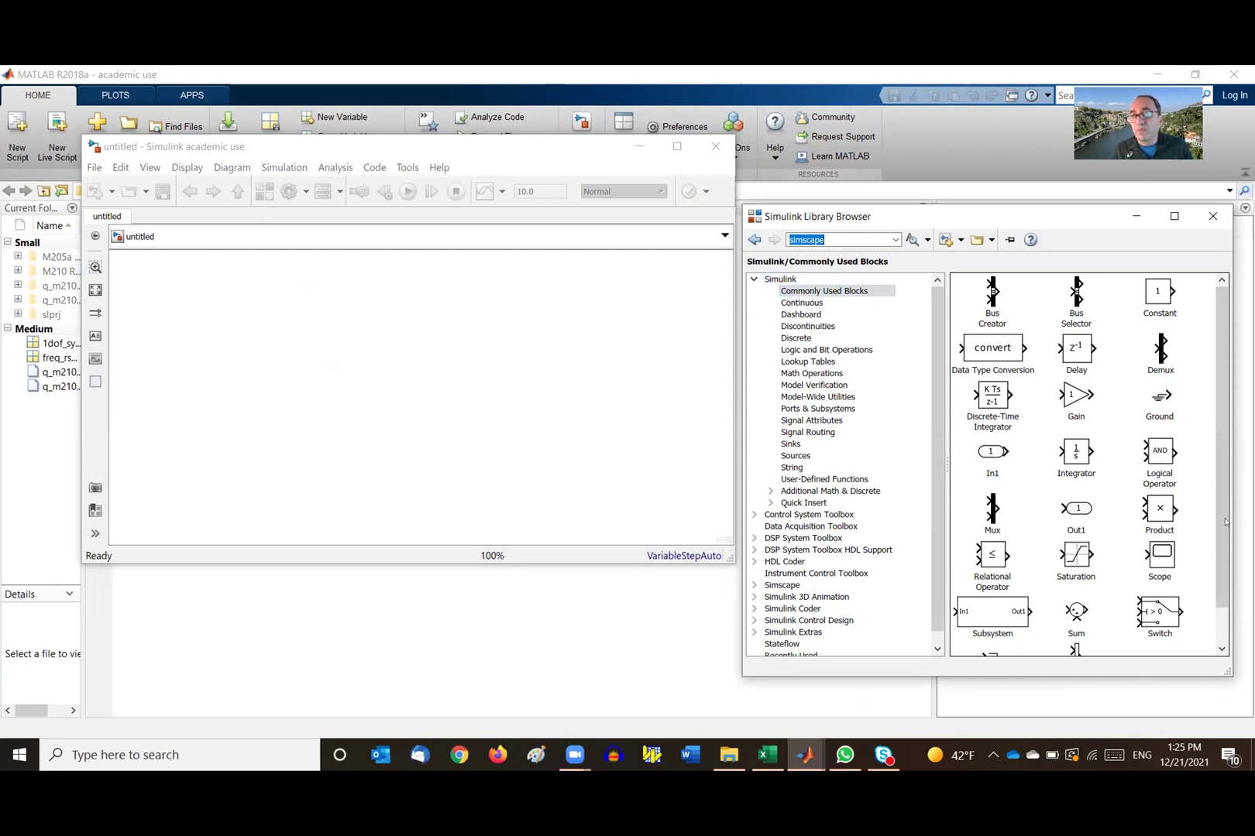
pyautogui.moveTo(1225, 523); pyautogui.dragTo(1206, 504)
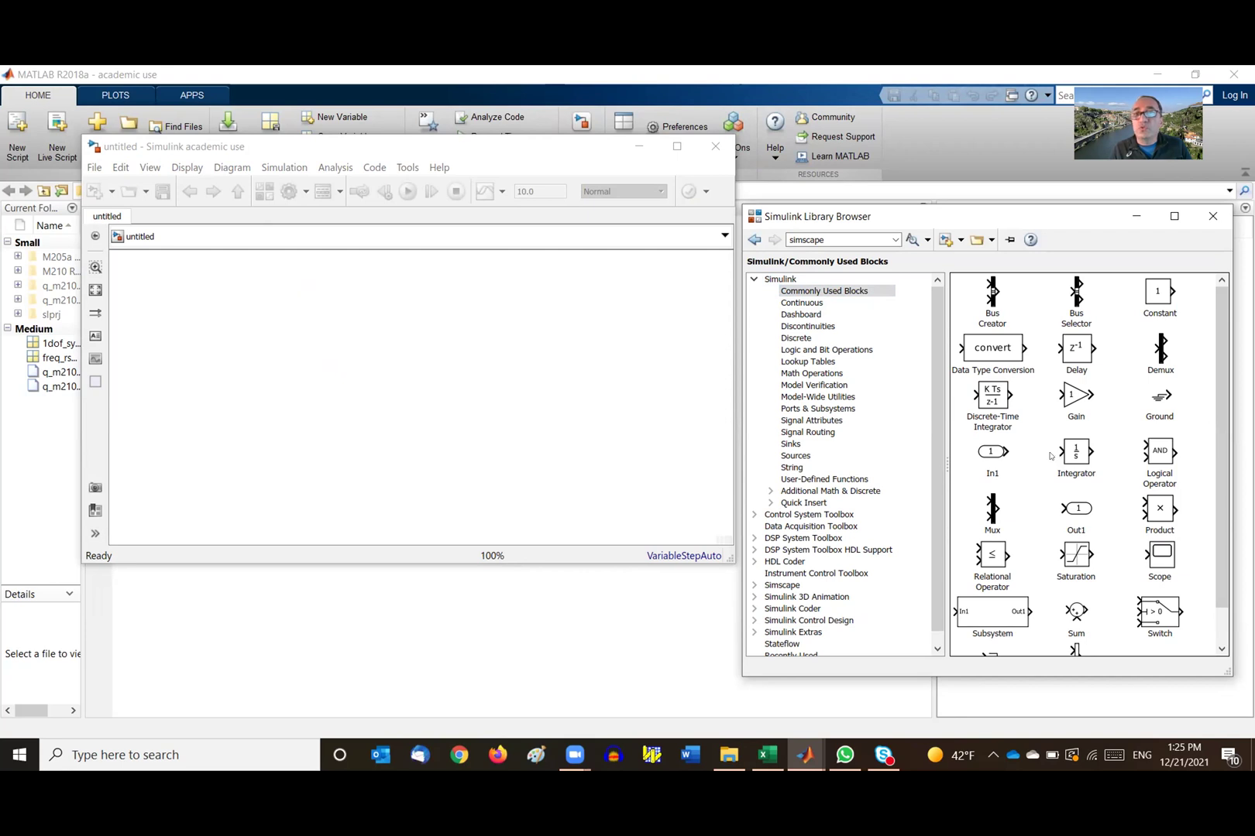
# From the Continuous library, drag Transfer Fcn toward the empty model.
pyautogui.click(802, 305)
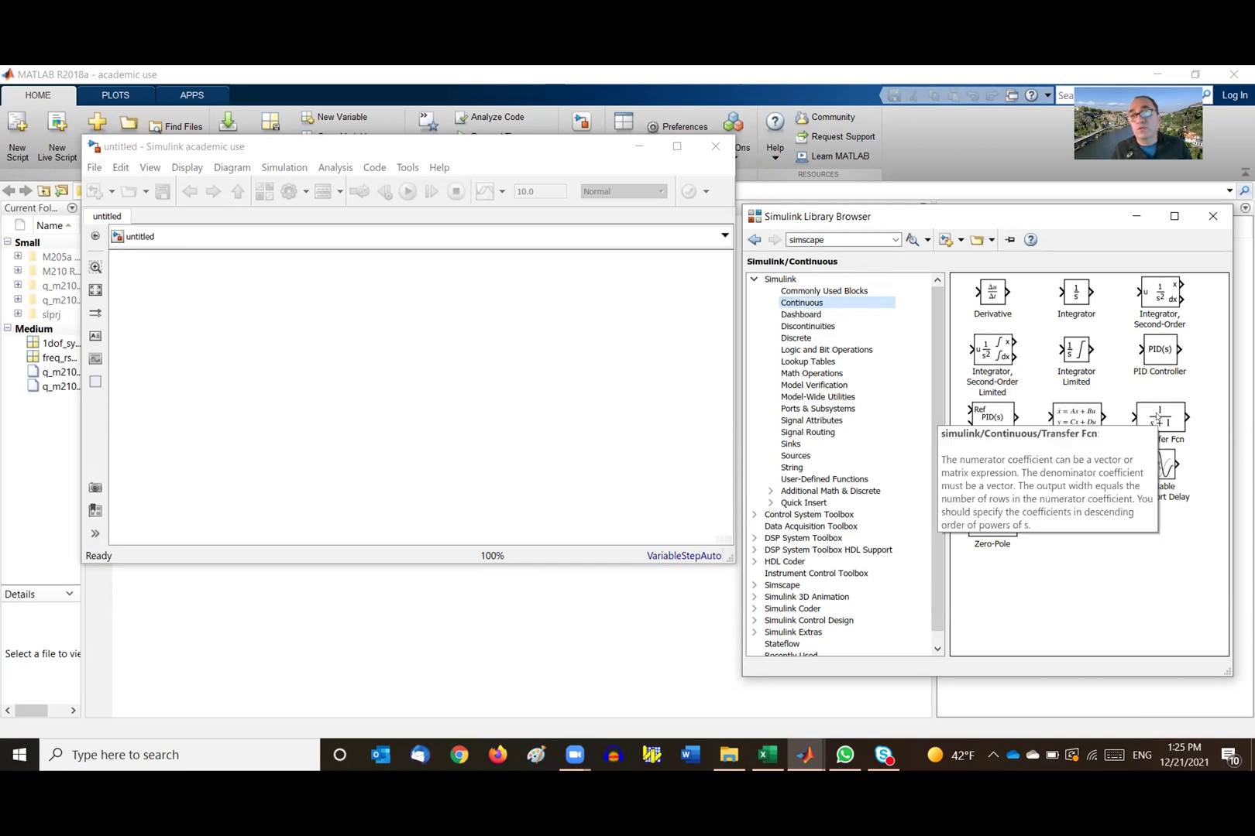
pyautogui.click(1157, 417)
pyautogui.moveTo(1157, 417); pyautogui.dragTo(445, 410)
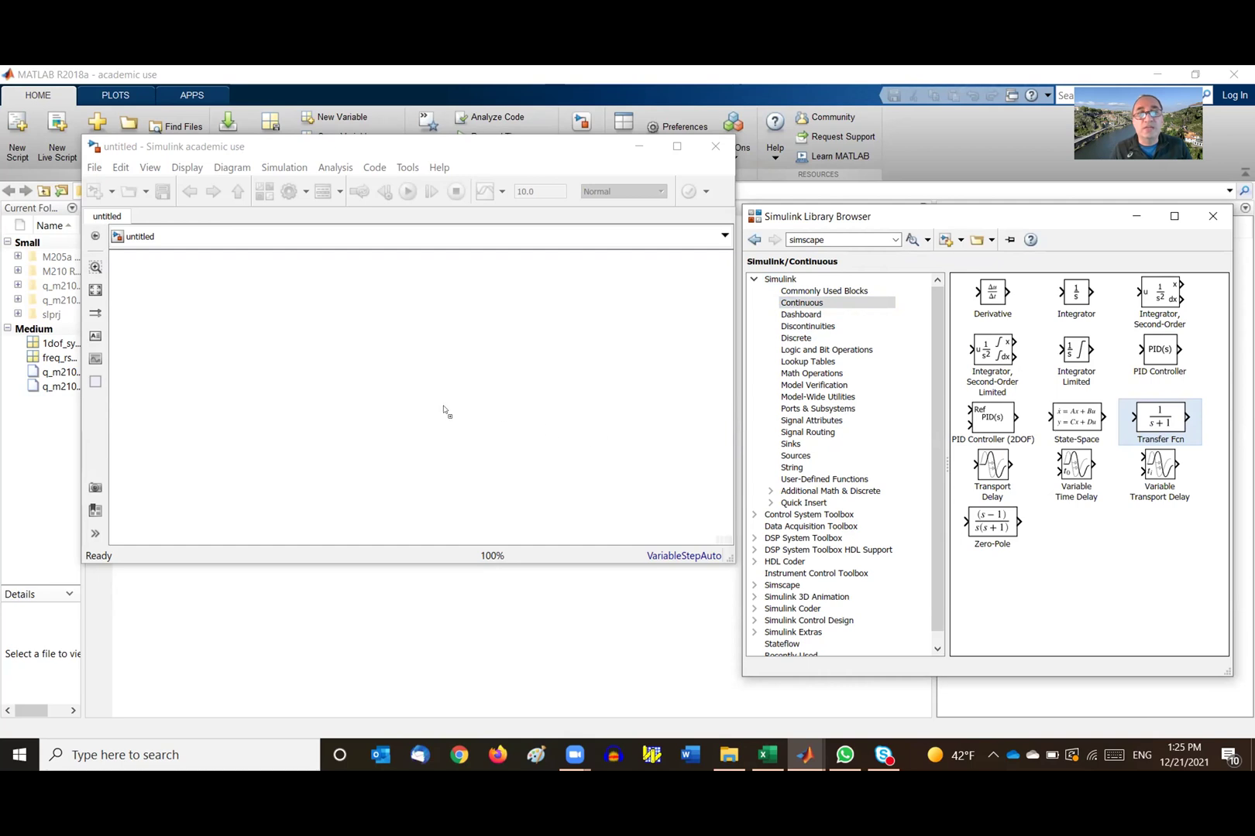
# Place the Transfer Fcn block and add a Step block from Sources to its left.
pyautogui.click(370, 378)
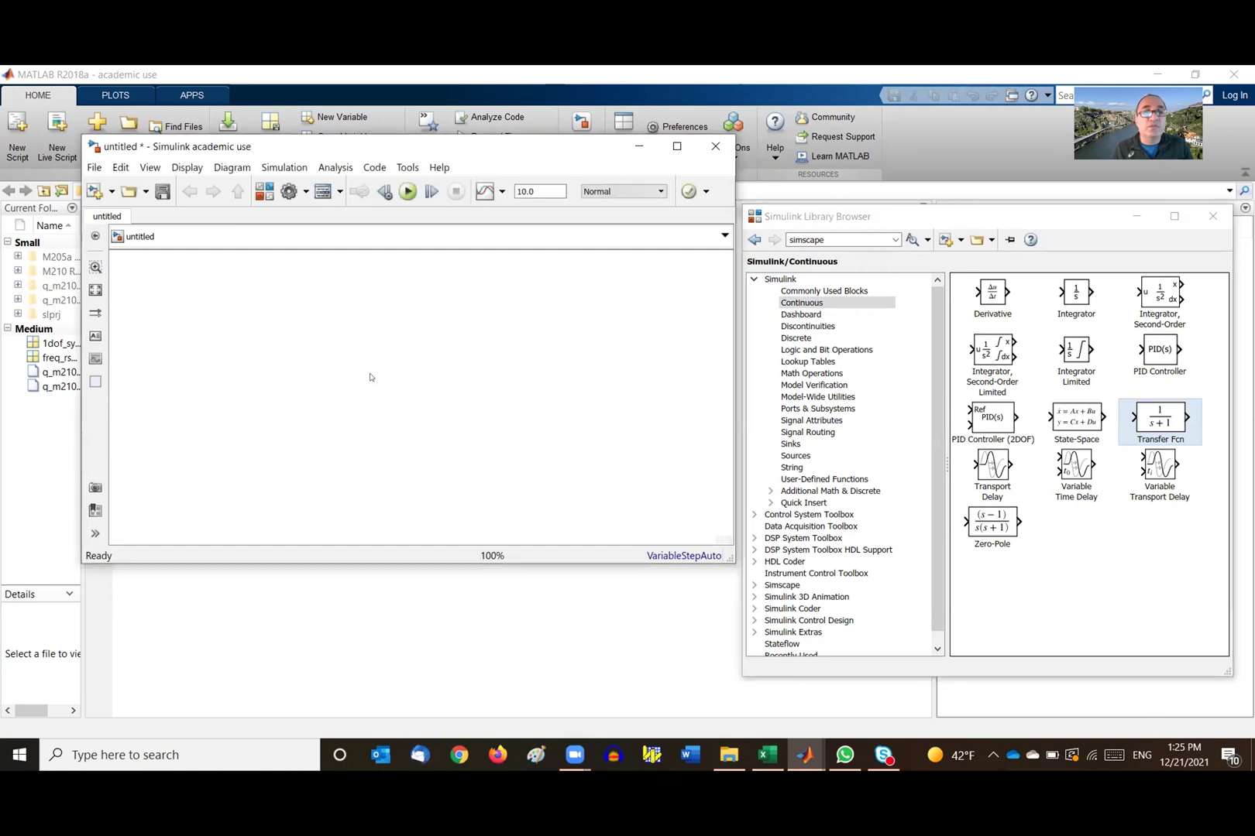
pyautogui.hotkey('ctrl', 'v')
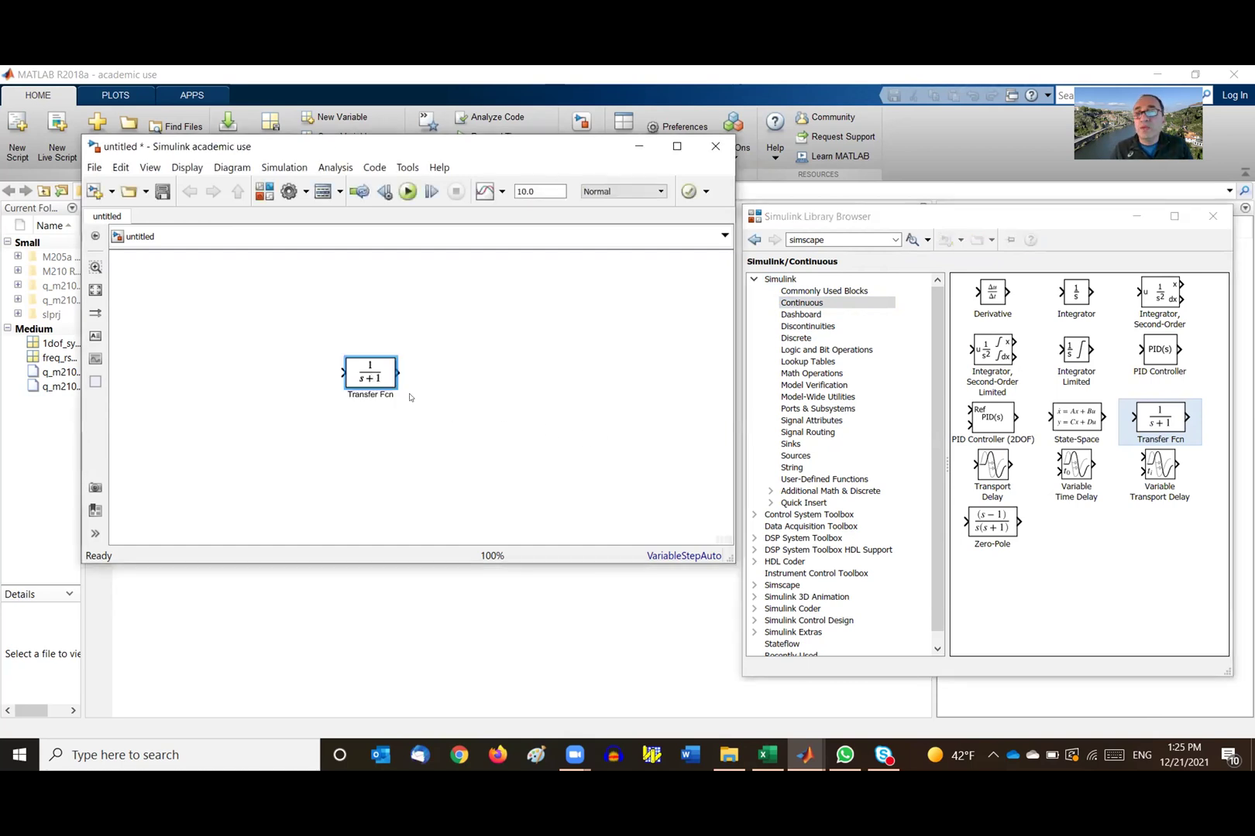
pyautogui.click(786, 456)
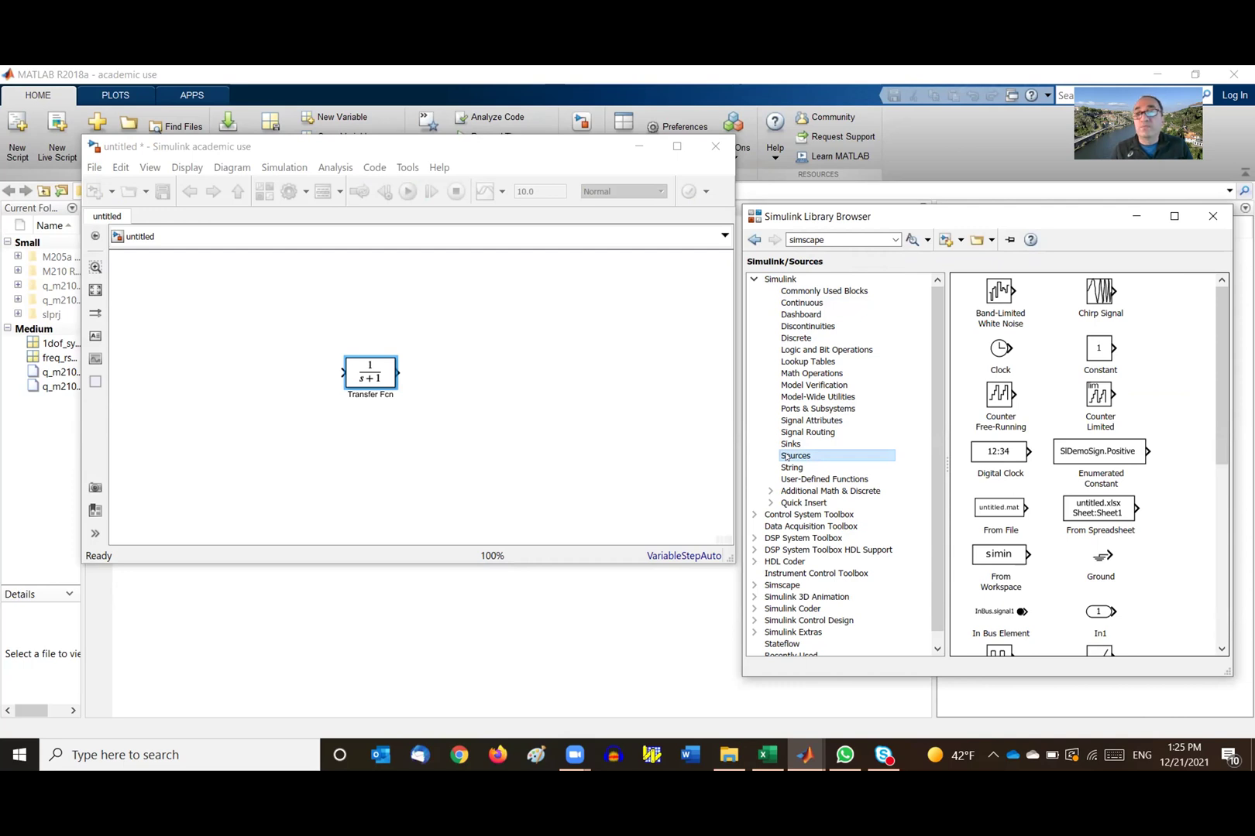
pyautogui.moveTo(1216, 394); pyautogui.dragTo(1224, 564)
pyautogui.click(1004, 615)
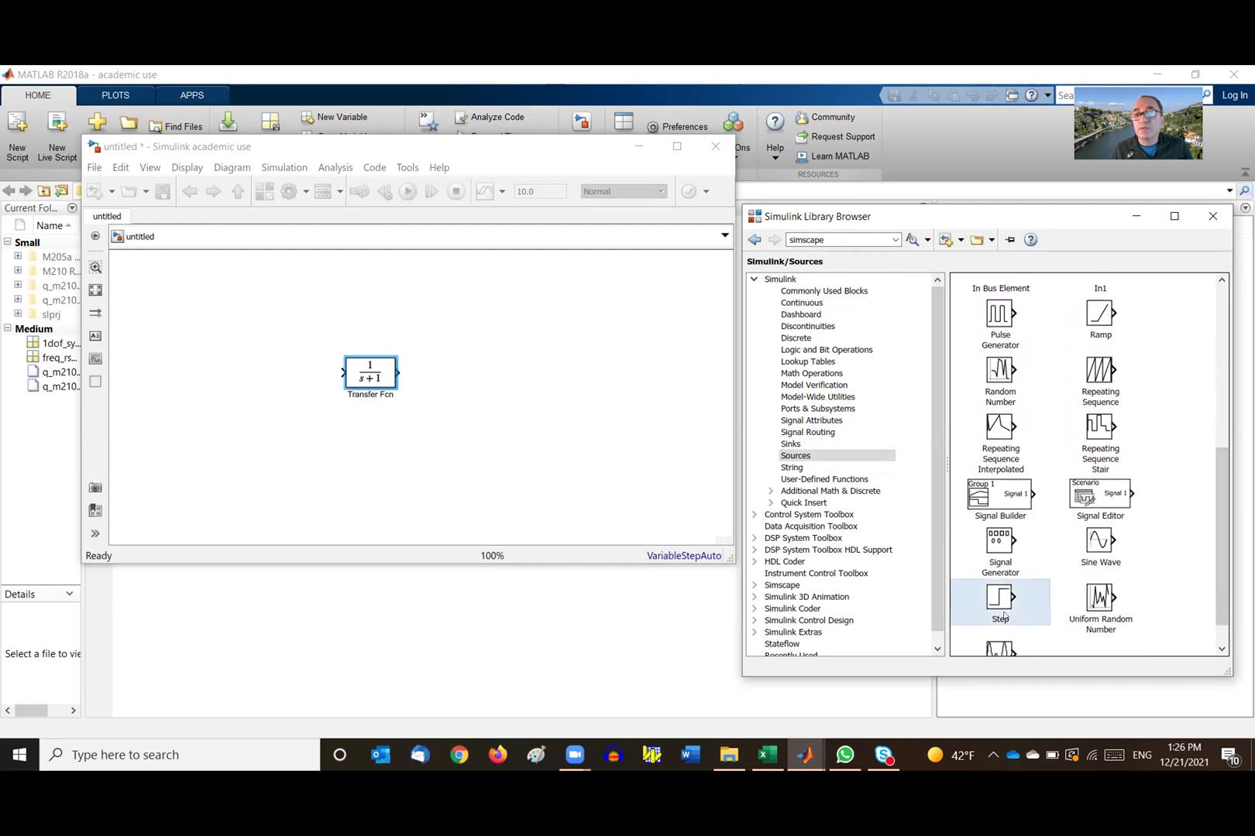
pyautogui.moveTo(1004, 616); pyautogui.dragTo(229, 374)
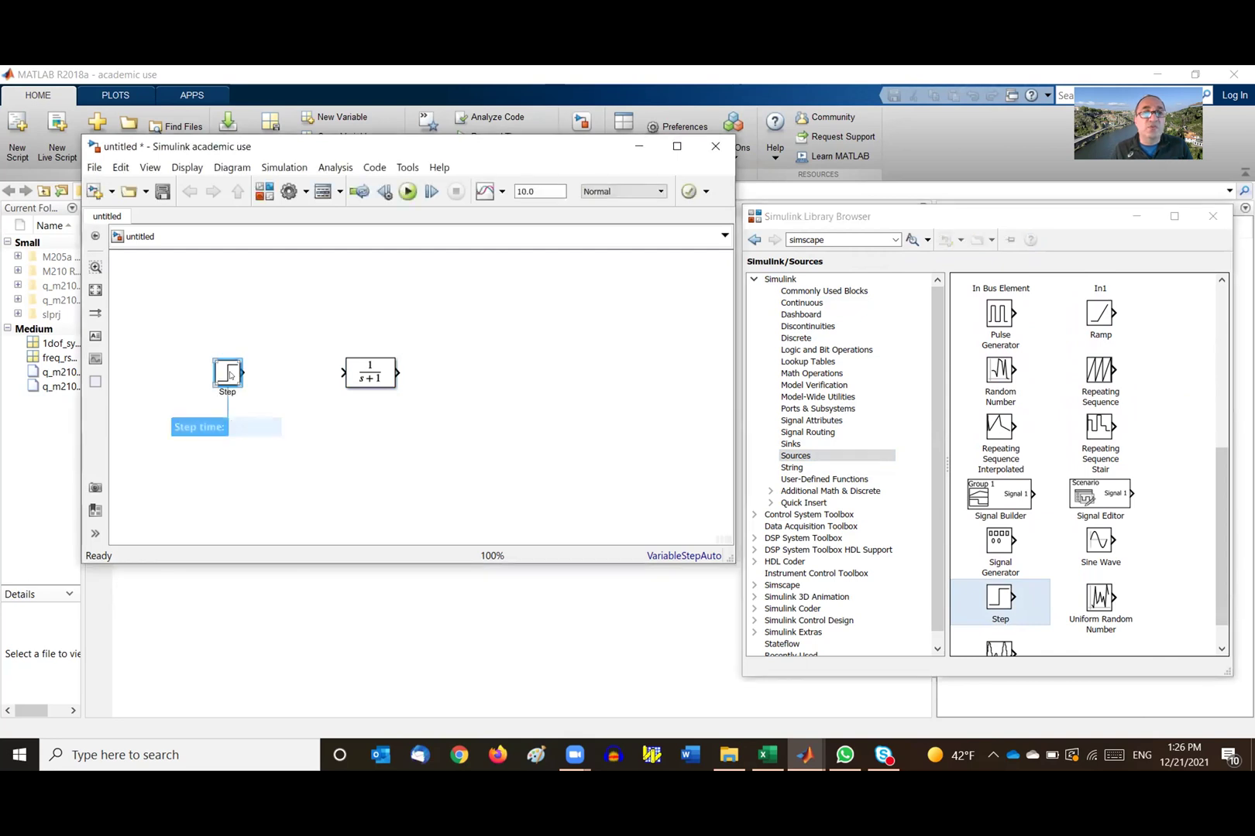
pyautogui.click(243, 399)
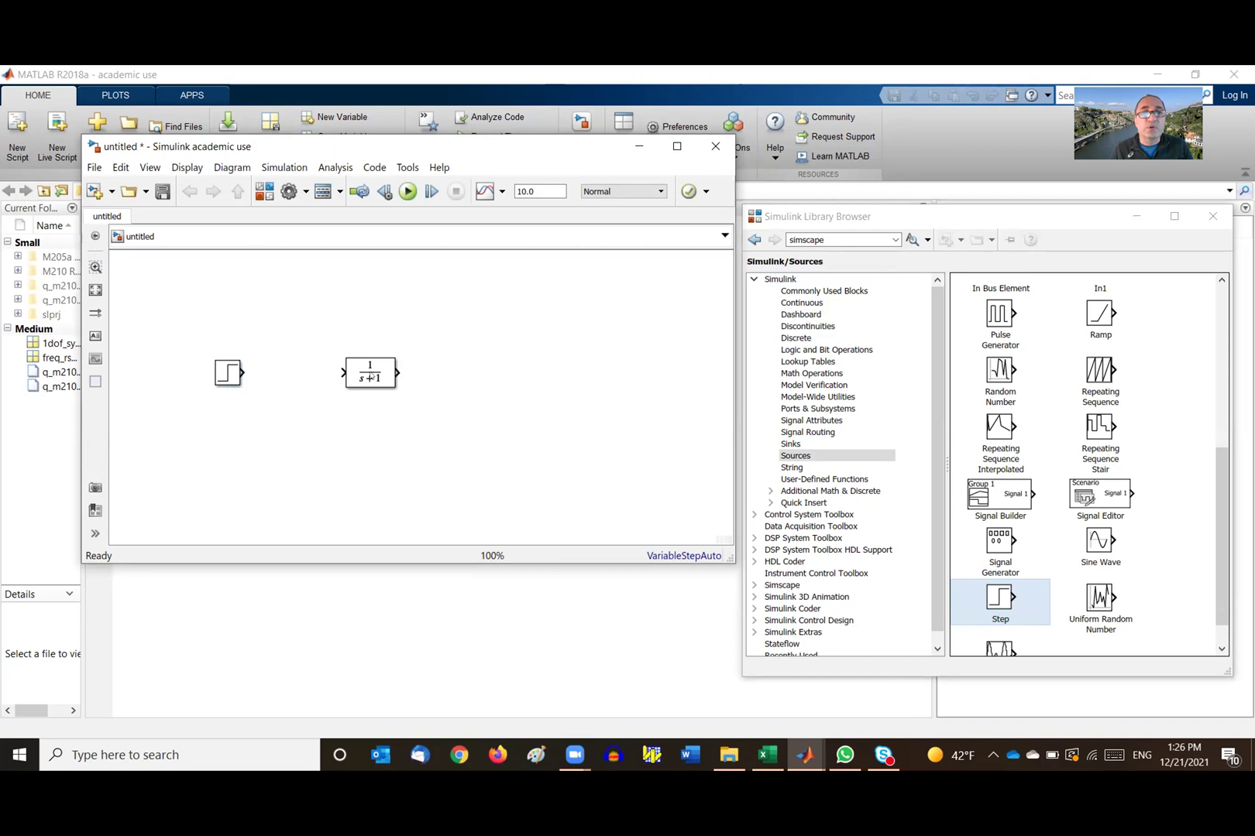
# Add a Scope from Sinks to the right of the transfer function.
pyautogui.click(778, 457)
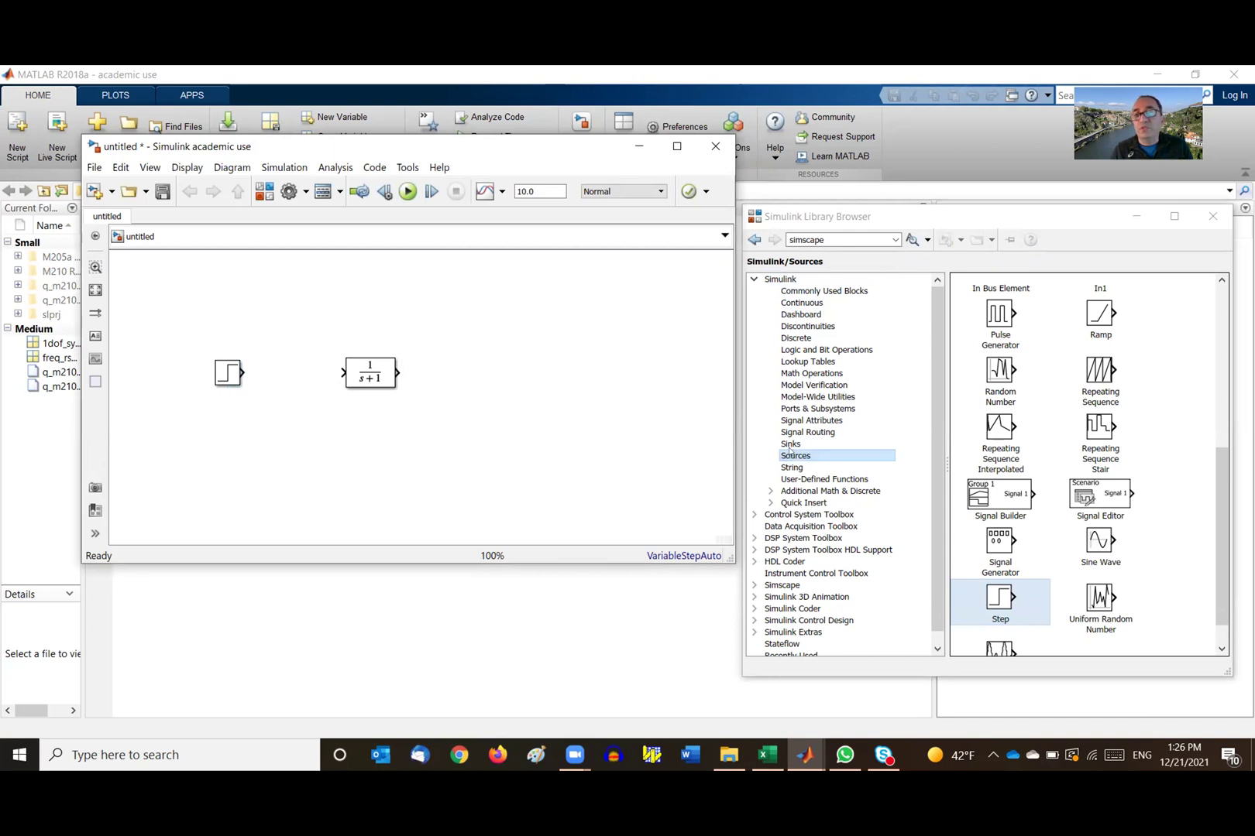
pyautogui.click(790, 446)
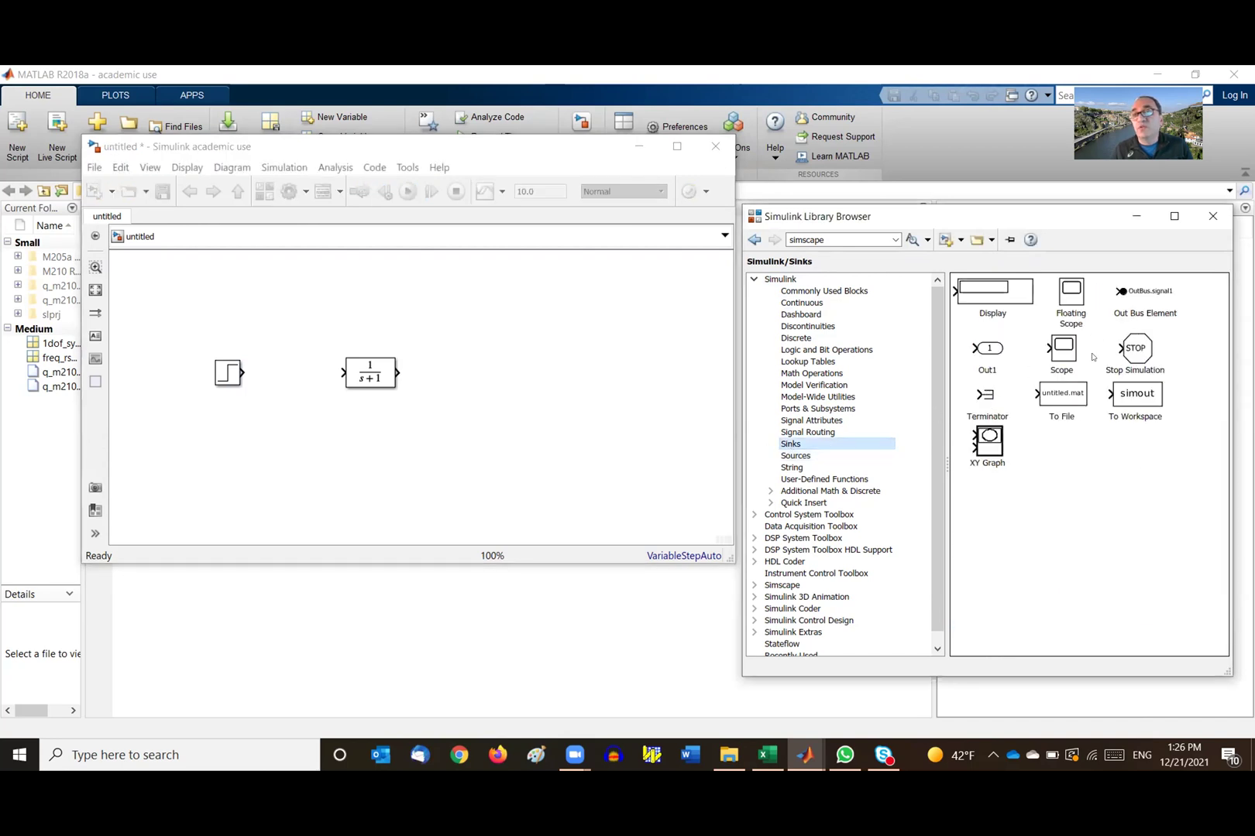
pyautogui.click(1060, 355)
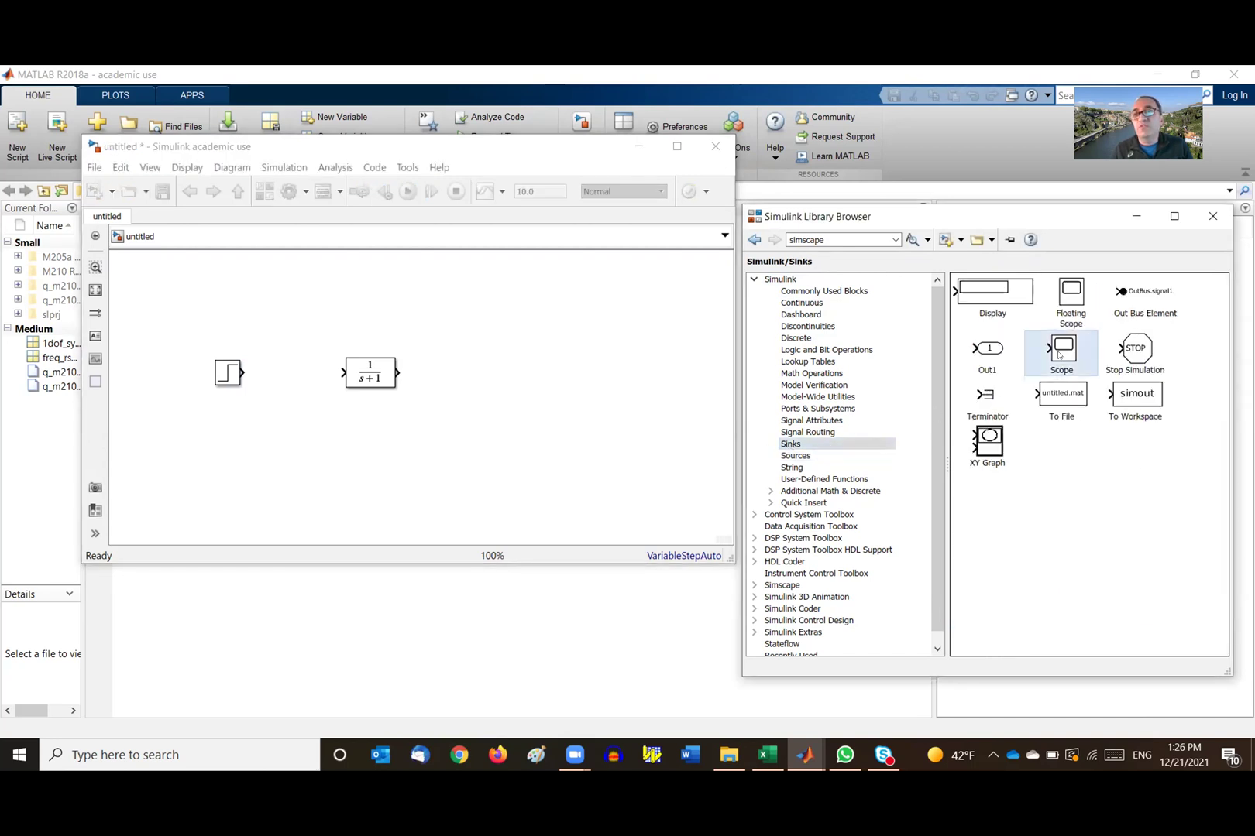
pyautogui.moveTo(1048, 363); pyautogui.dragTo(523, 376)
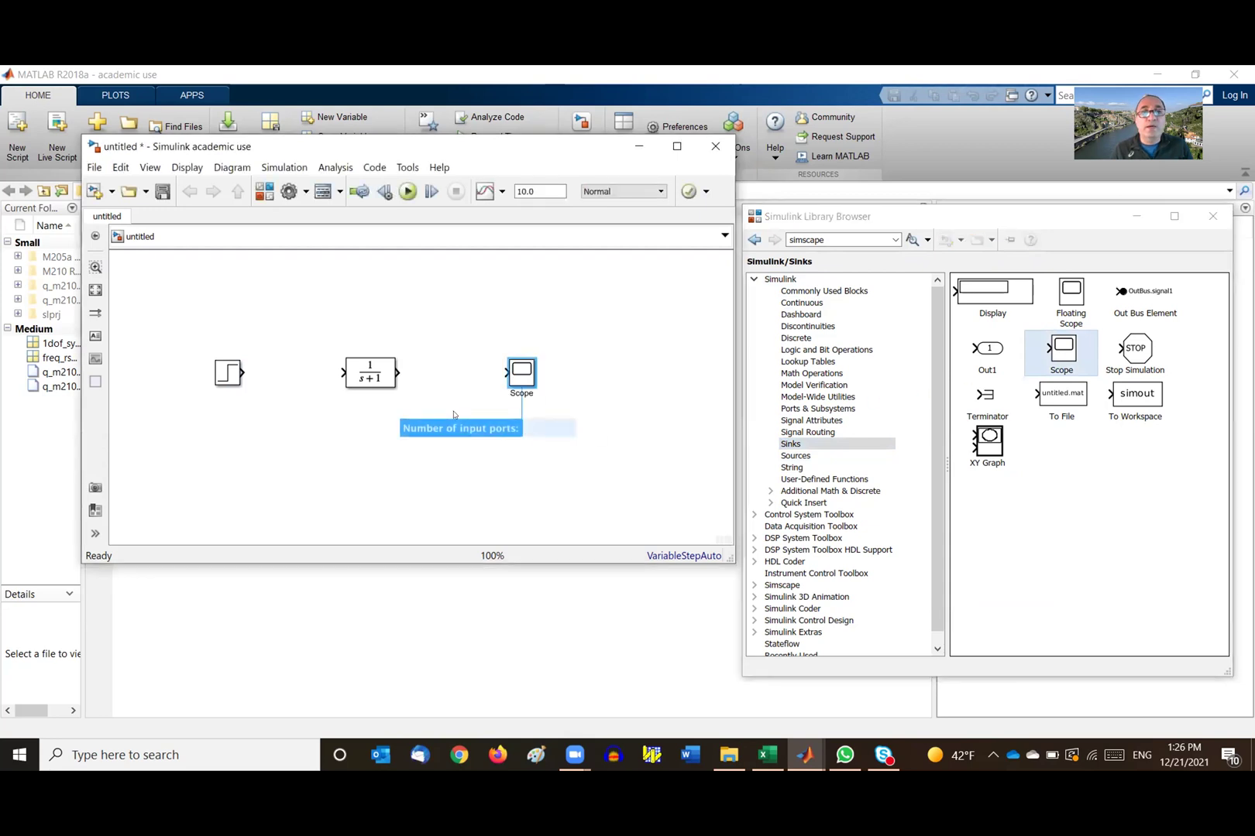
# Open the 1/(s+1) Transfer Fcn block's parameters.
pyautogui.click(361, 377)
pyautogui.click(361, 378)
pyautogui.doubleClick(361, 378)
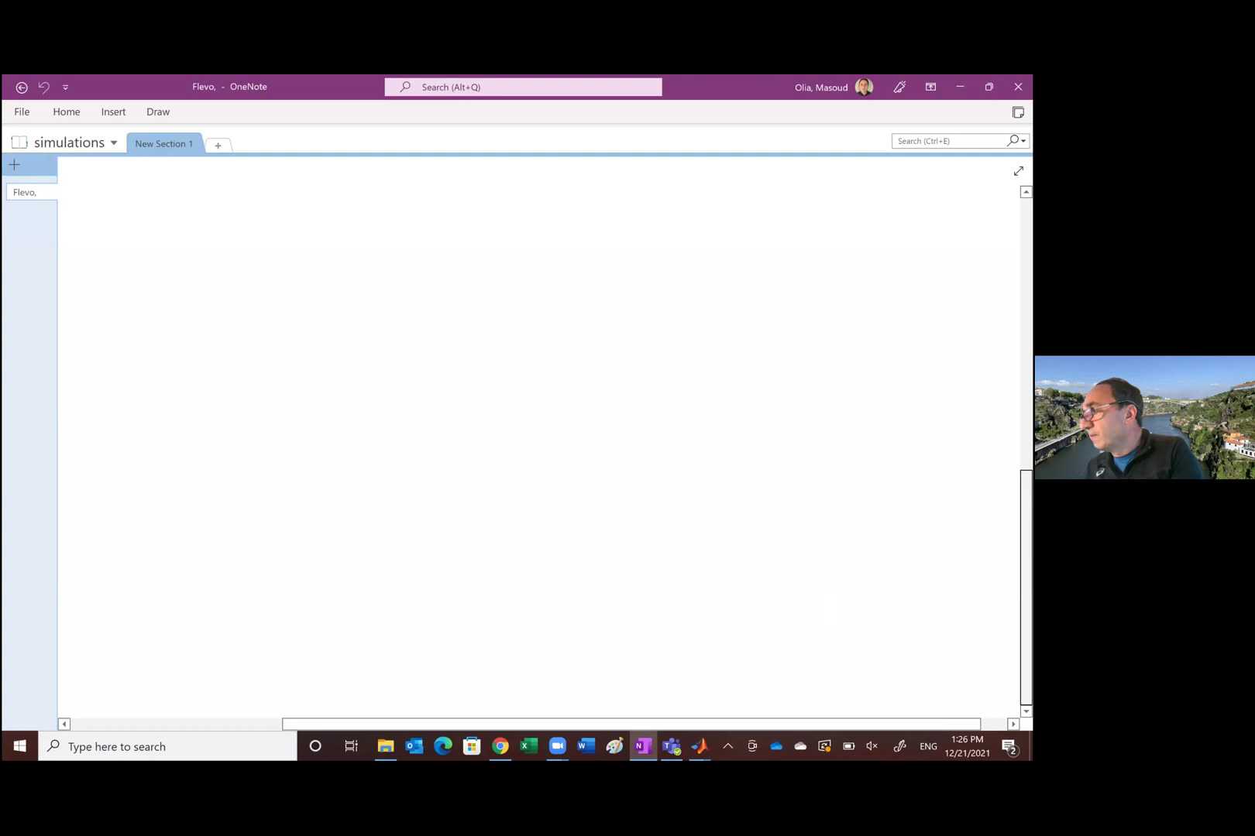
# Scroll from the Laplace derivation down to the C = 1, 4, 8 choices, adding a pen stroke.
pyautogui.scroll(10, 542, 441)
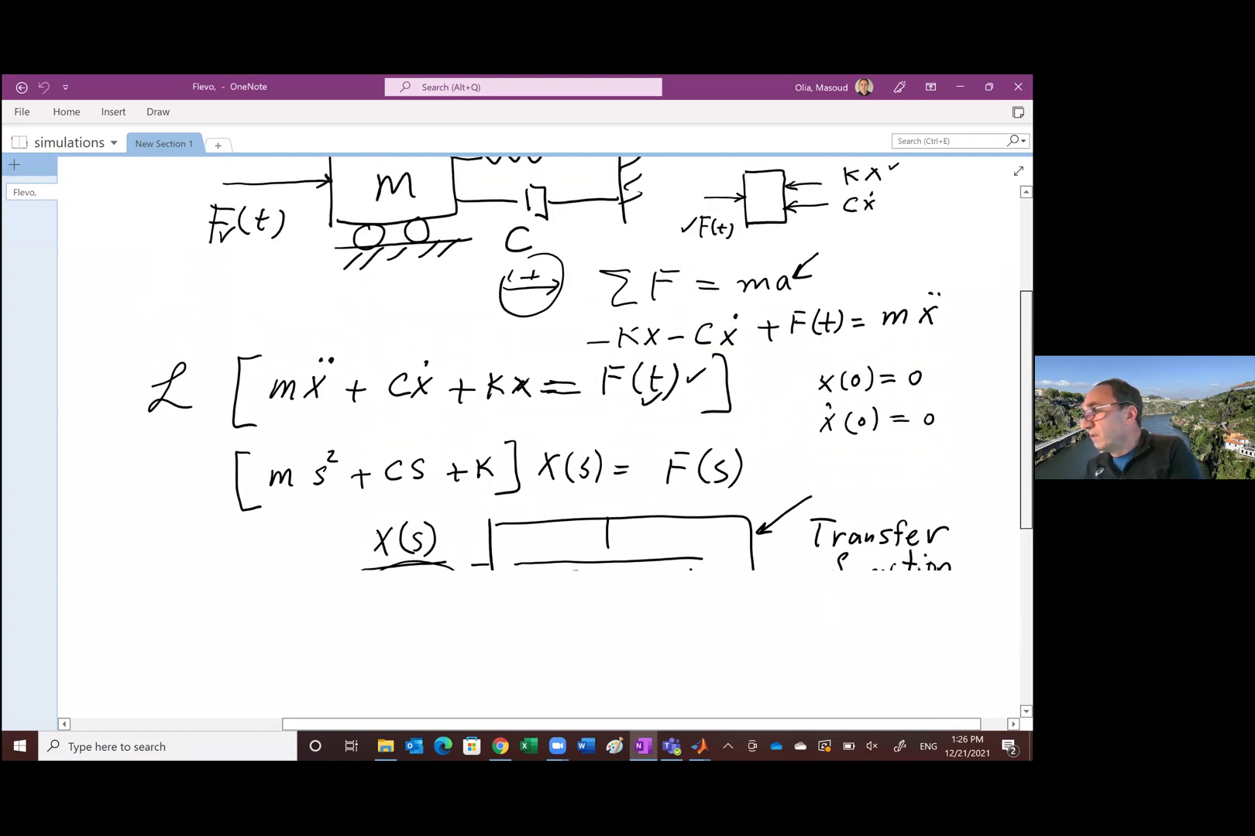
pyautogui.scroll(-2, 542, 442)
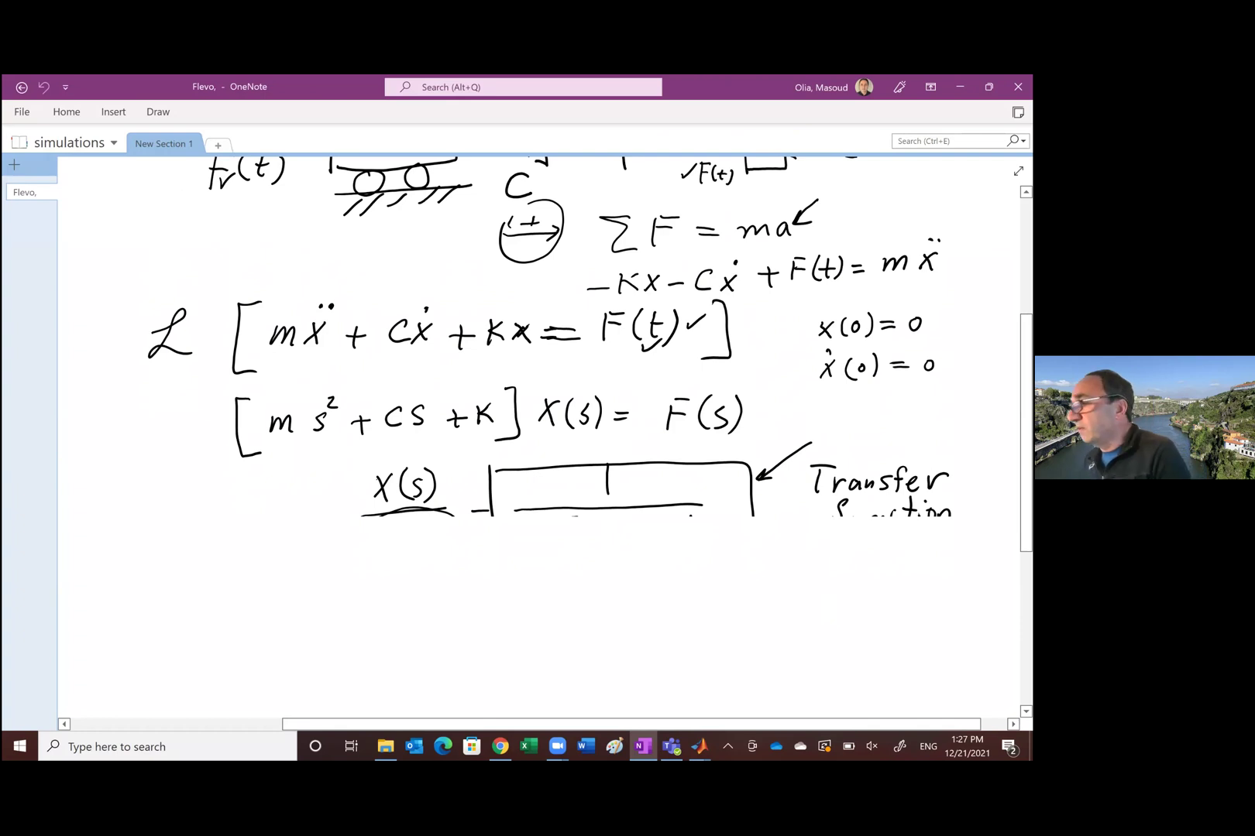
pyautogui.scroll(-3, 542, 356)
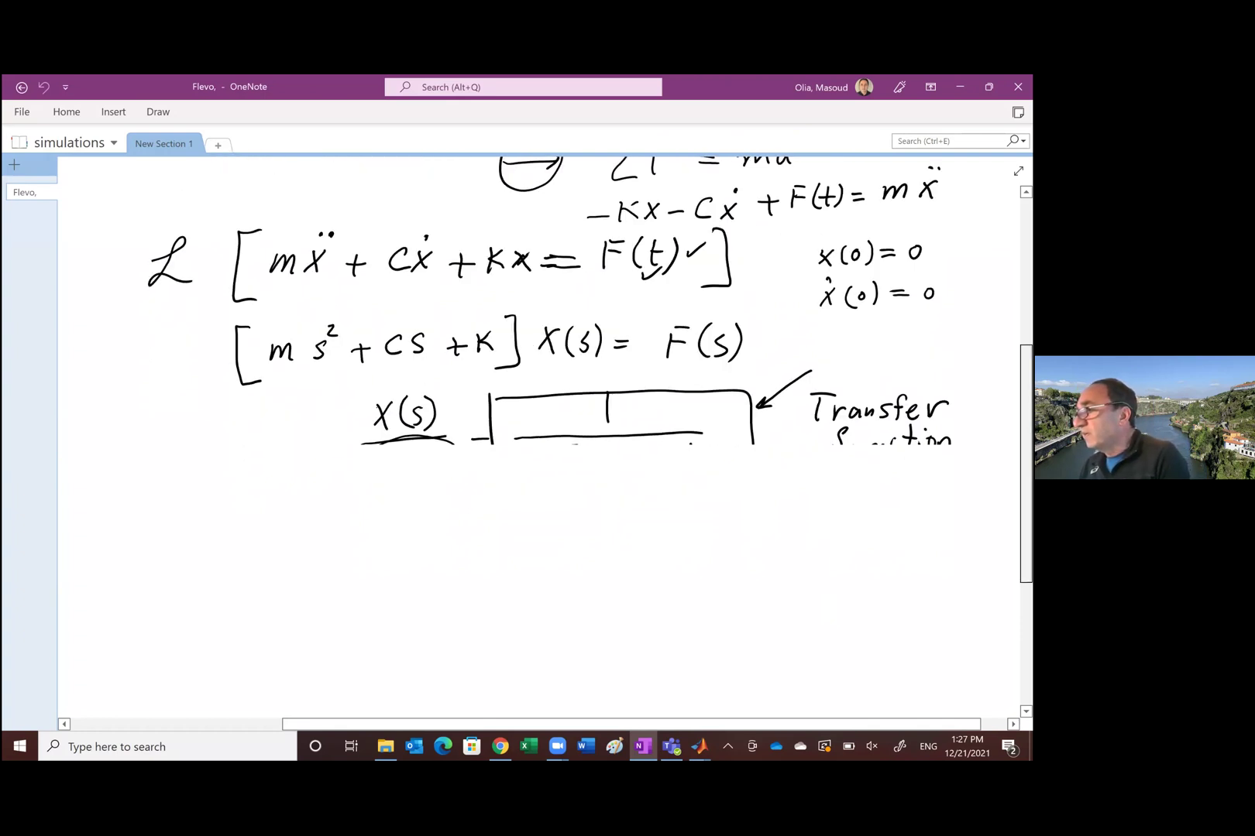
pyautogui.scroll(3, 315, 610)
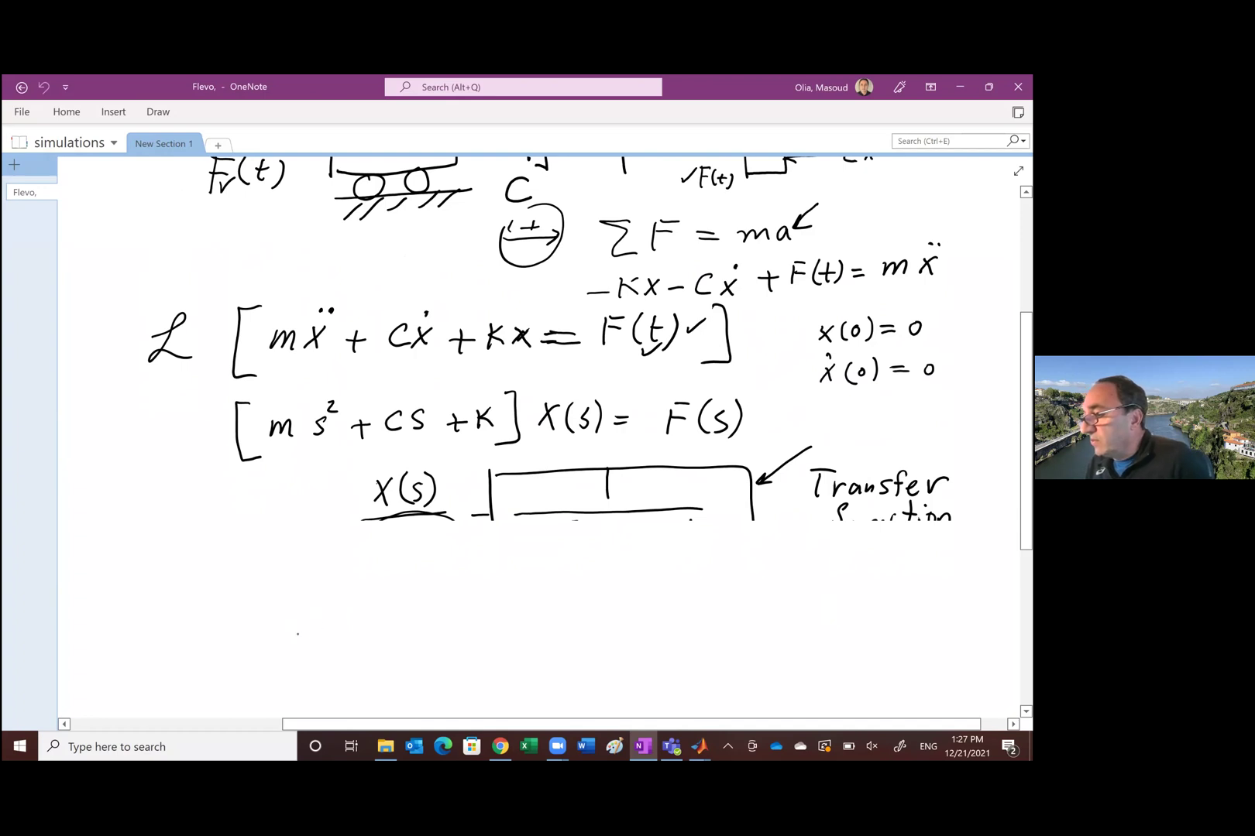
pyautogui.moveTo(298, 633)
pyautogui.mouseDown()
pyautogui.moveTo(288, 655)
pyautogui.moveTo(359, 636)
pyautogui.moveTo(367, 656)
pyautogui.mouseUp()
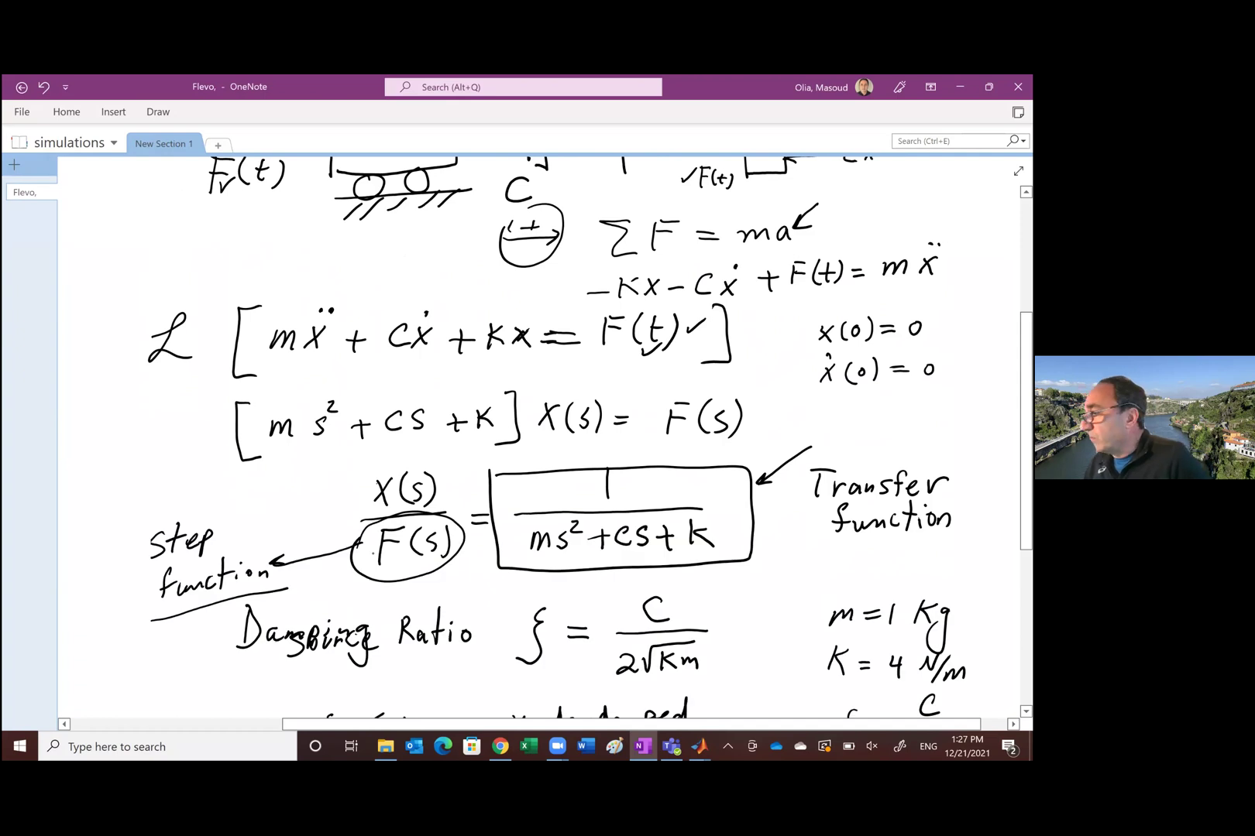
pyautogui.scroll(-4, 542, 434)
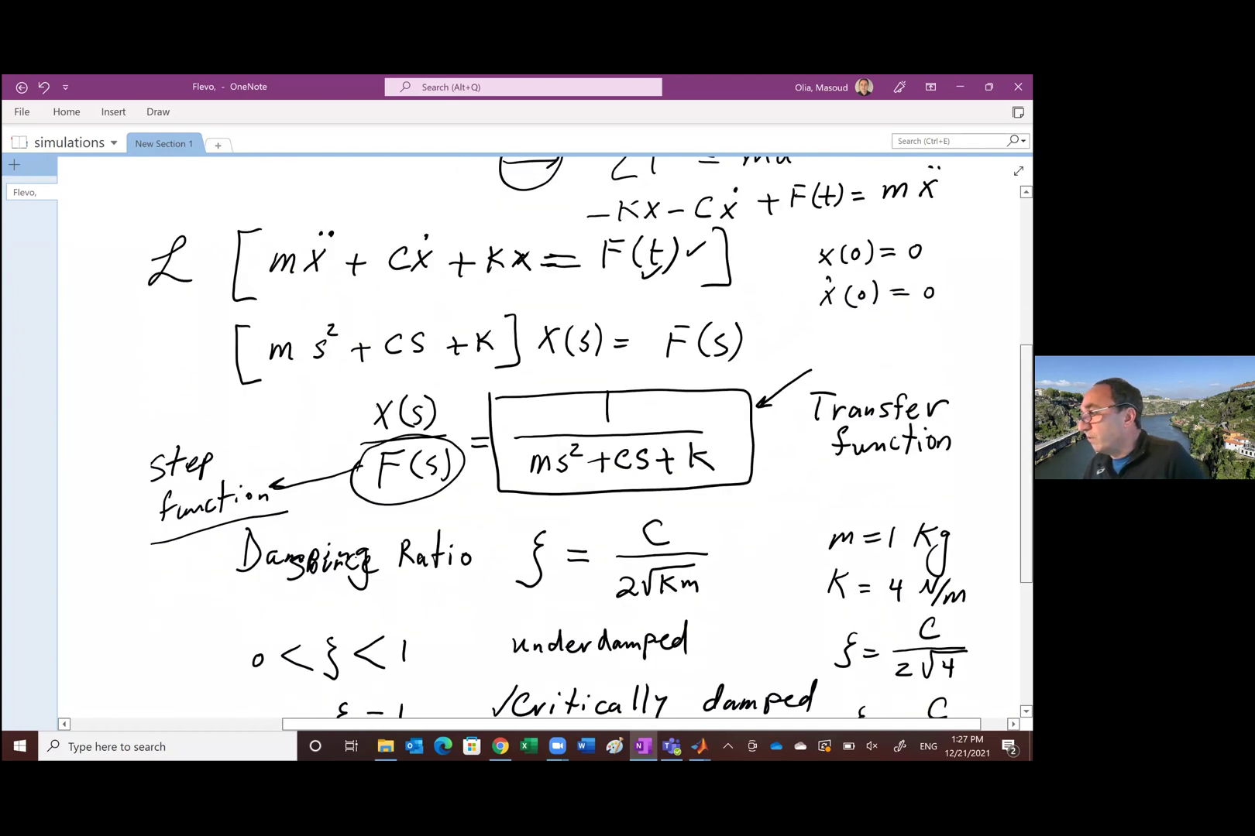
pyautogui.scroll(-10, 542, 433)
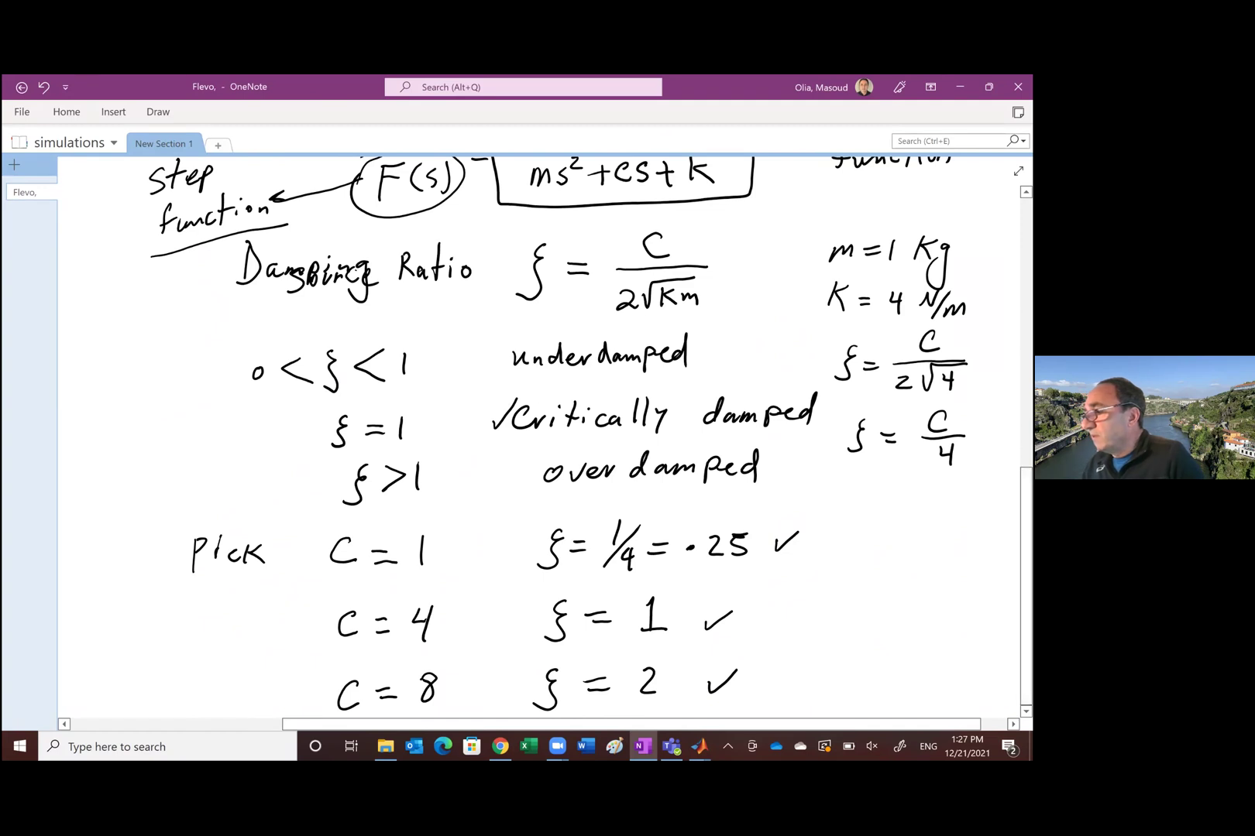
pyautogui.scroll(-10, 542, 434)
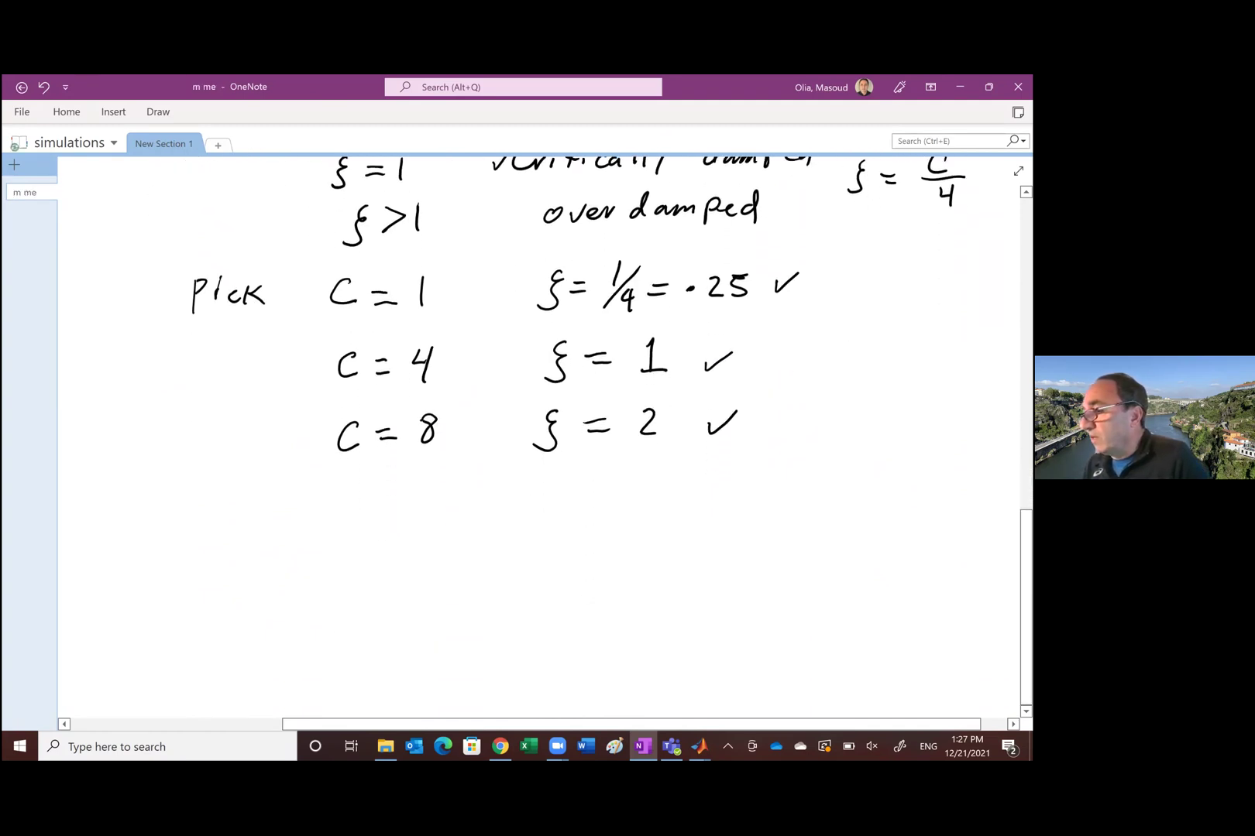
# Handwrite a boxed Source below C=8, labelled input and F(s) above it.
pyautogui.moveTo(319, 567); pyautogui.dragTo(301, 593)
pyautogui.moveTo(335, 577); pyautogui.dragTo(376, 577)
pyautogui.moveTo(390, 576); pyautogui.dragTo(406, 592)
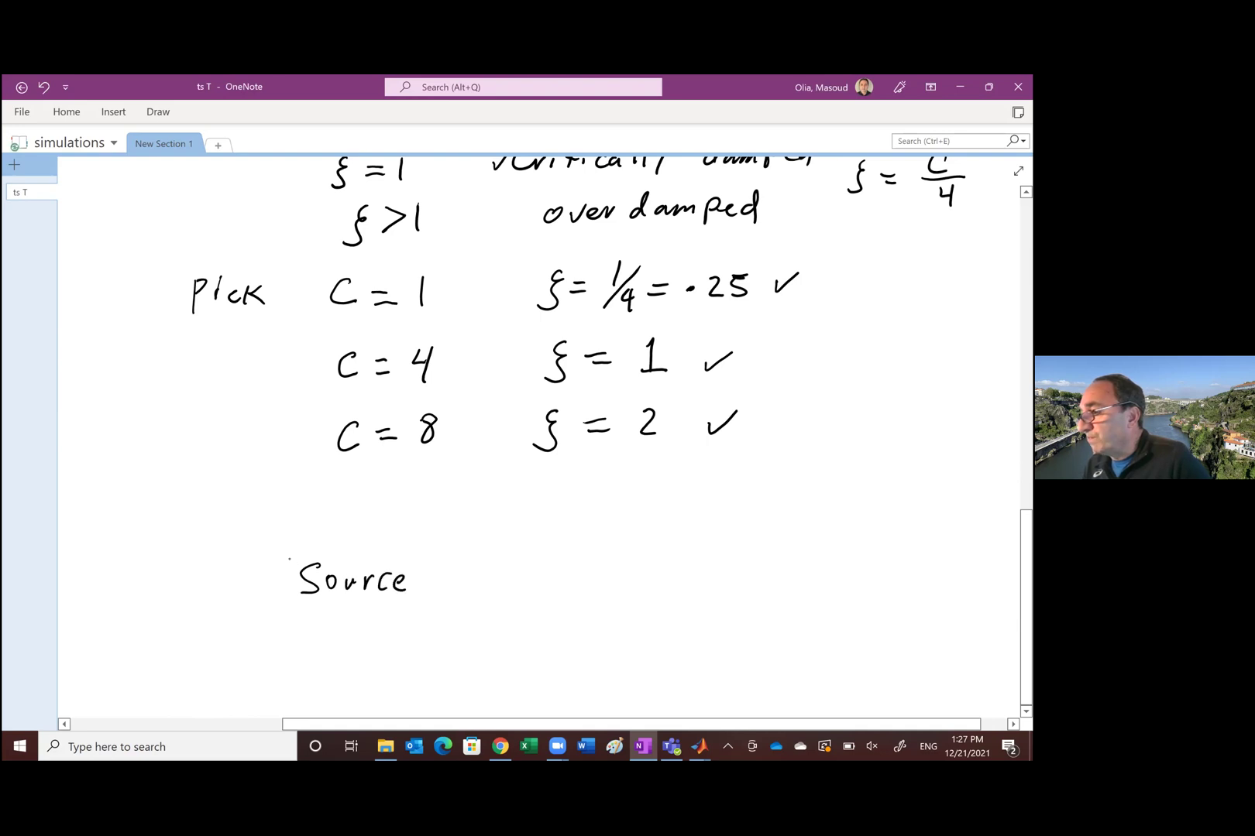
pyautogui.moveTo(283, 557)
pyautogui.mouseDown()
pyautogui.moveTo(417, 547)
pyautogui.moveTo(419, 616)
pyautogui.moveTo(295, 617)
pyautogui.moveTo(283, 571)
pyautogui.moveTo(315, 544)
pyautogui.mouseUp()
pyautogui.moveTo(322, 544); pyautogui.dragTo(363, 539)
pyautogui.moveTo(373, 516); pyautogui.dragTo(370, 533)
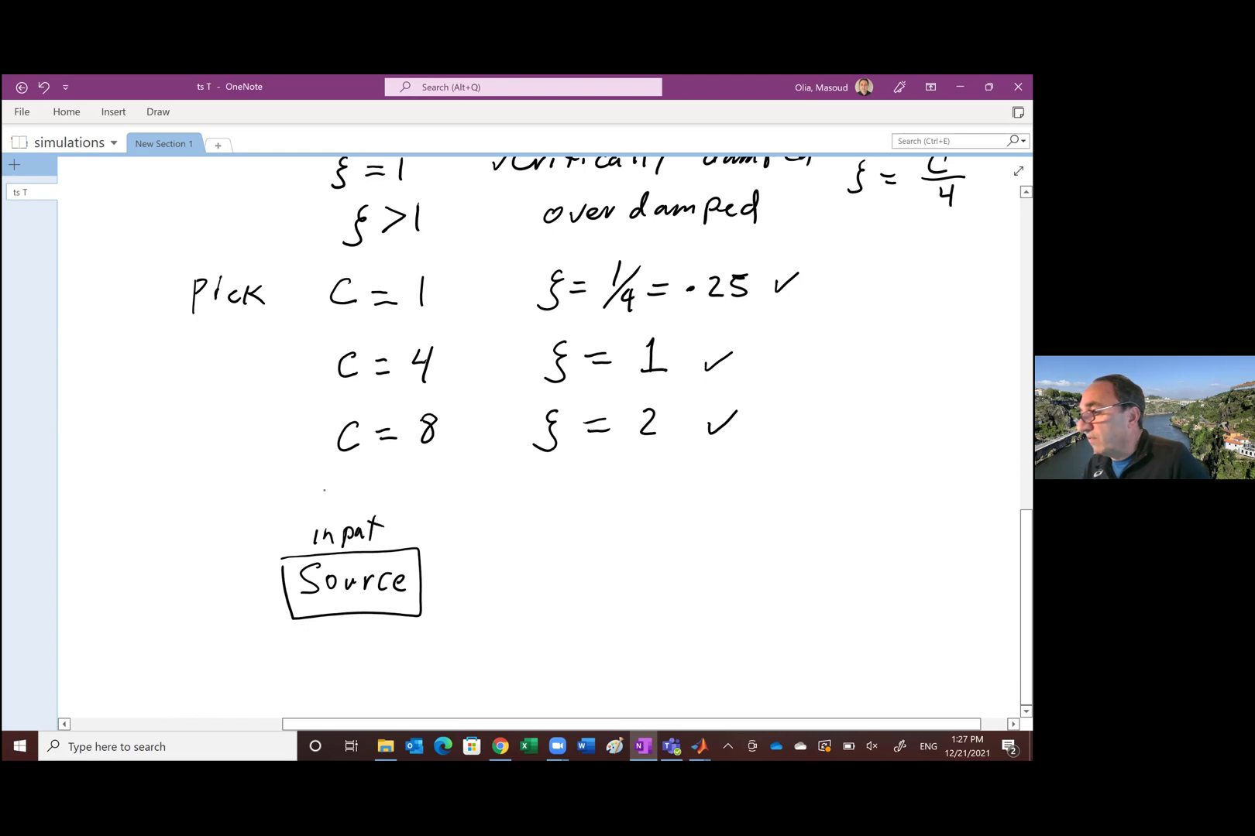
pyautogui.moveTo(322, 491); pyautogui.dragTo(322, 514)
pyautogui.moveTo(321, 493); pyautogui.dragTo(334, 502)
pyautogui.moveTo(349, 492); pyautogui.dragTo(348, 511)
pyautogui.moveTo(360, 492); pyautogui.dragTo(364, 512)
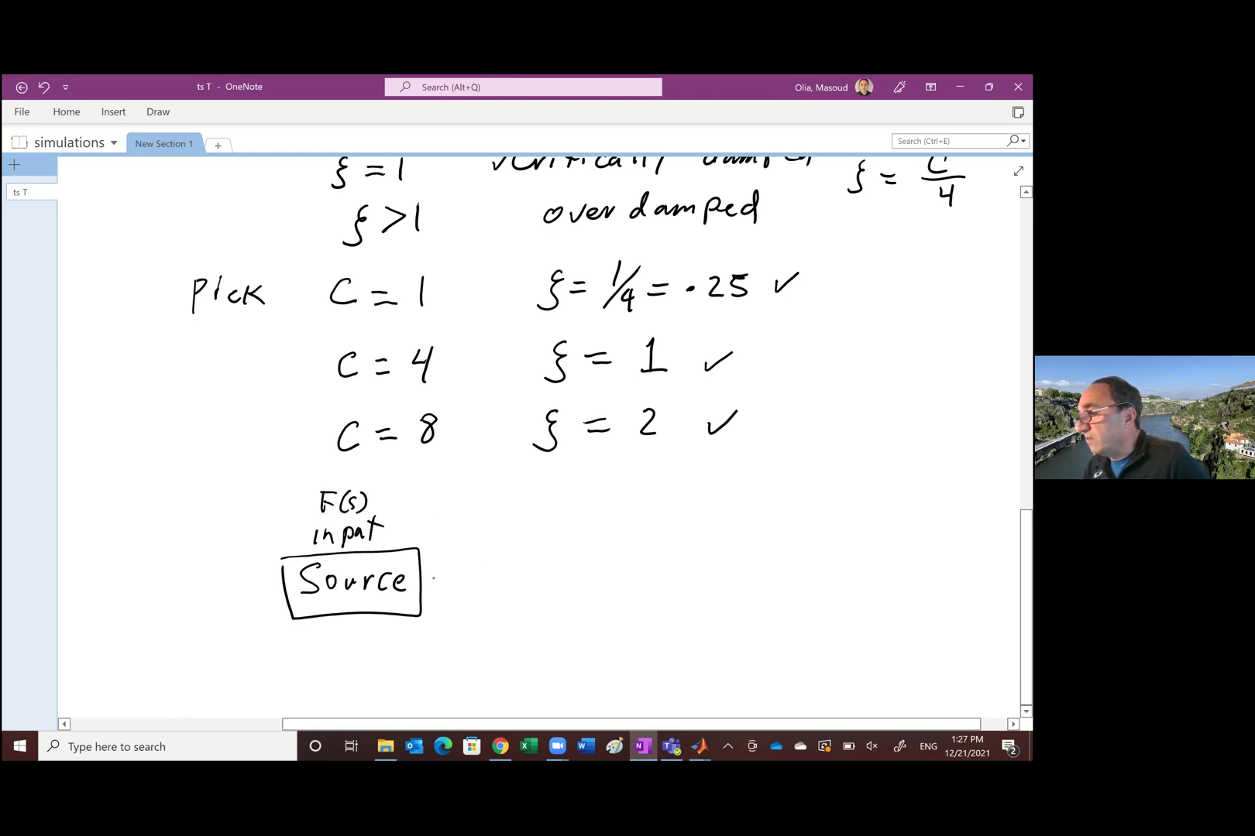
# Draw a line from Source into a new box labelled Transfer function.
pyautogui.moveTo(416, 575); pyautogui.dragTo(510, 575)
pyautogui.moveTo(521, 623)
pyautogui.mouseDown()
pyautogui.moveTo(513, 539)
pyautogui.moveTo(691, 600)
pyautogui.moveTo(519, 631)
pyautogui.mouseUp()
pyautogui.moveTo(543, 570); pyautogui.dragTo(546, 602)
pyautogui.moveTo(534, 571); pyautogui.dragTo(579, 576)
pyautogui.moveTo(589, 577); pyautogui.dragTo(618, 572)
pyautogui.moveTo(634, 561)
pyautogui.mouseDown()
pyautogui.moveTo(624, 585)
pyautogui.moveTo(660, 575)
pyautogui.moveTo(590, 618)
pyautogui.mouseUp()
pyautogui.moveTo(586, 607); pyautogui.dragTo(650, 616)
pyautogui.moveTo(645, 601); pyautogui.dragTo(659, 600)
pyautogui.moveTo(660, 606)
pyautogui.mouseDown()
pyautogui.moveTo(837, 565)
pyautogui.moveTo(837, 618)
pyautogui.mouseUp()
# Draw a line to a right-hand box labelled Scope and Sink.
pyautogui.moveTo(826, 527)
pyautogui.mouseDown()
pyautogui.moveTo(916, 524)
pyautogui.moveTo(938, 559)
pyautogui.moveTo(839, 618)
pyautogui.mouseUp()
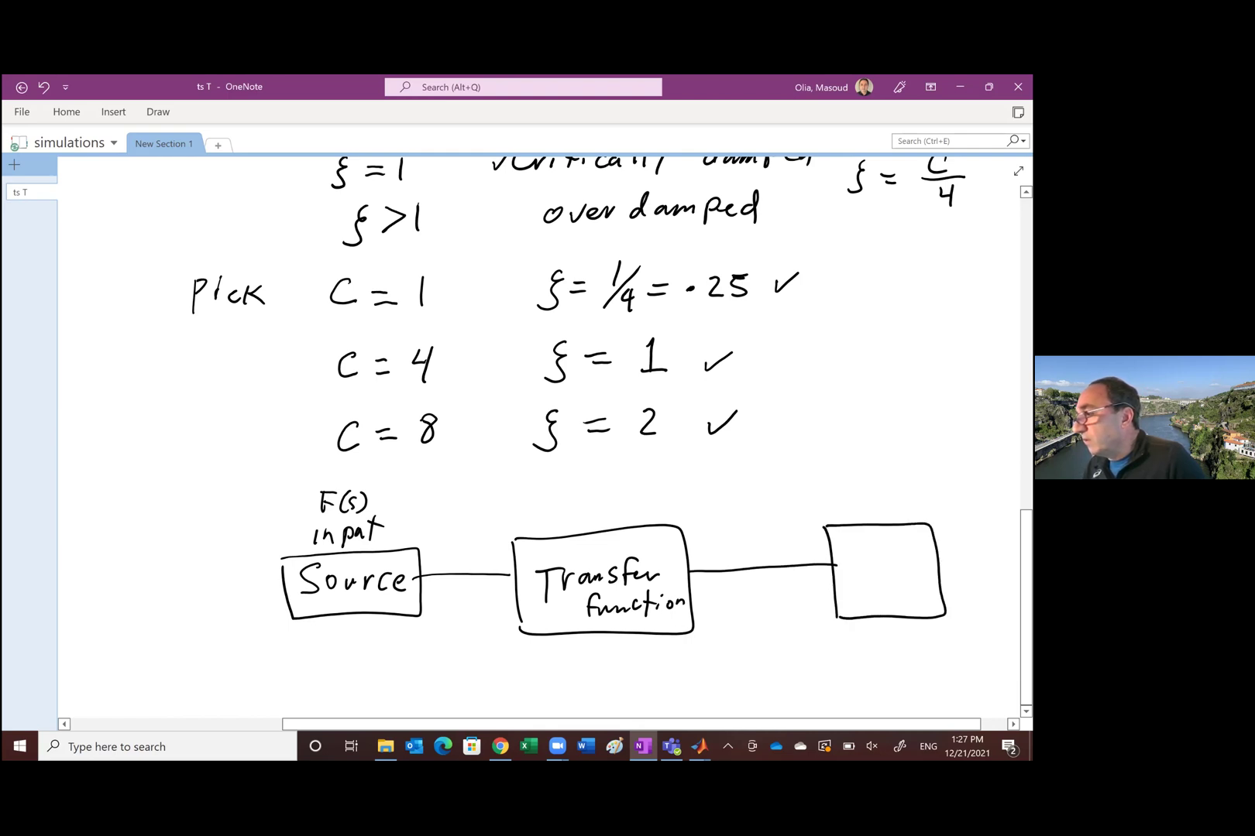
pyautogui.moveTo(858, 479); pyautogui.dragTo(841, 505)
pyautogui.moveTo(874, 481)
pyautogui.mouseDown()
pyautogui.moveTo(867, 500)
pyautogui.moveTo(918, 502)
pyautogui.mouseUp()
pyautogui.moveTo(876, 559); pyautogui.dragTo(861, 581)
pyautogui.moveTo(878, 567); pyautogui.dragTo(906, 581)
pyautogui.moveTo(921, 563); pyautogui.dragTo(927, 582)
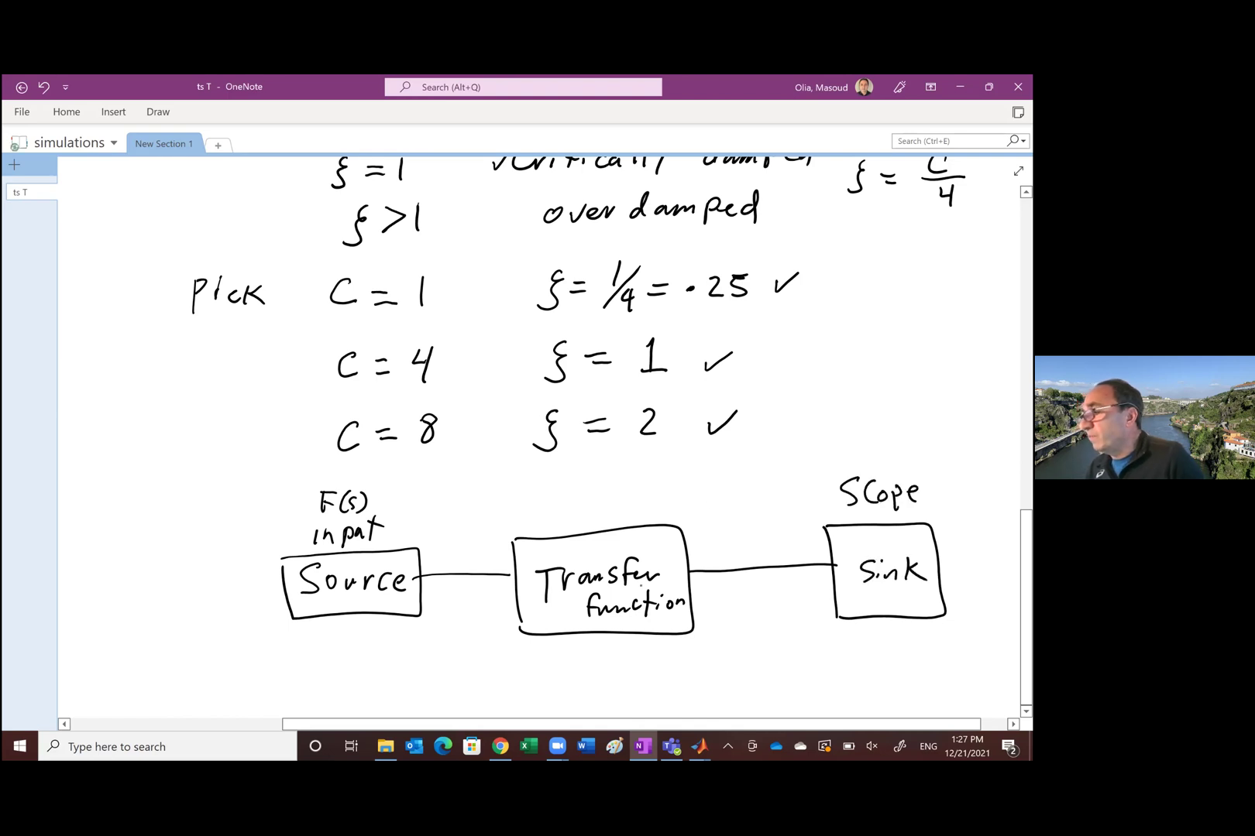
# Label the output signal X(s) with an arrow into Sink, and note X(t) as the scope's output.
pyautogui.moveTo(772, 559)
pyautogui.mouseDown()
pyautogui.moveTo(772, 609)
pyautogui.moveTo(756, 608)
pyautogui.mouseUp()
pyautogui.moveTo(783, 581); pyautogui.dragTo(784, 612)
pyautogui.moveTo(799, 589); pyautogui.dragTo(790, 607)
pyautogui.moveTo(803, 581); pyautogui.dragTo(805, 609)
pyautogui.moveTo(781, 534)
pyautogui.mouseDown()
pyautogui.moveTo(805, 511)
pyautogui.moveTo(831, 538)
pyautogui.moveTo(936, 471)
pyautogui.mouseUp()
pyautogui.moveTo(924, 418); pyautogui.dragTo(944, 446)
pyautogui.moveTo(943, 418)
pyautogui.mouseDown()
pyautogui.moveTo(923, 445)
pyautogui.moveTo(966, 441)
pyautogui.mouseUp()
pyautogui.moveTo(960, 426); pyautogui.dragTo(971, 426)
pyautogui.moveTo(983, 413); pyautogui.dragTo(988, 441)
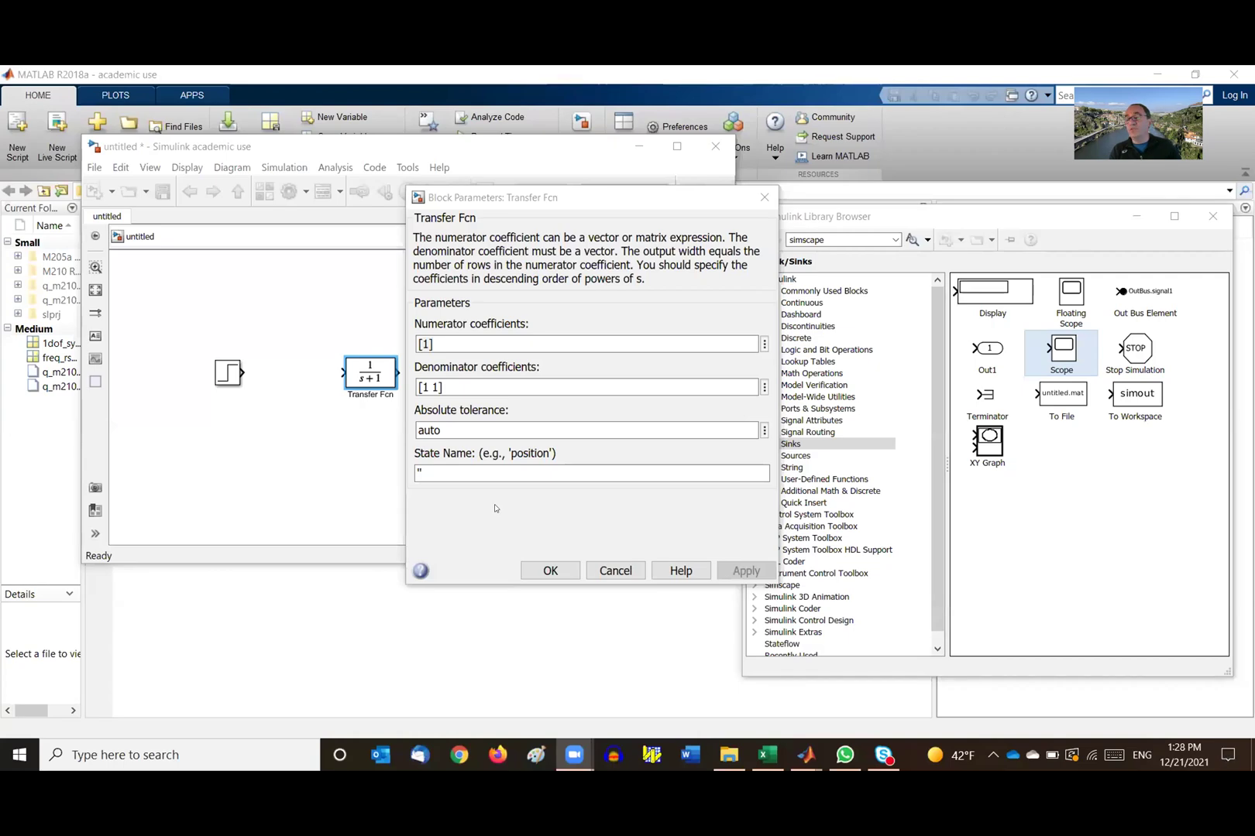
# Change the Transfer Fcn denominator coefficients from [1 1] to [1 1 4], then apply and close.
pyautogui.tripleClick(425, 387)
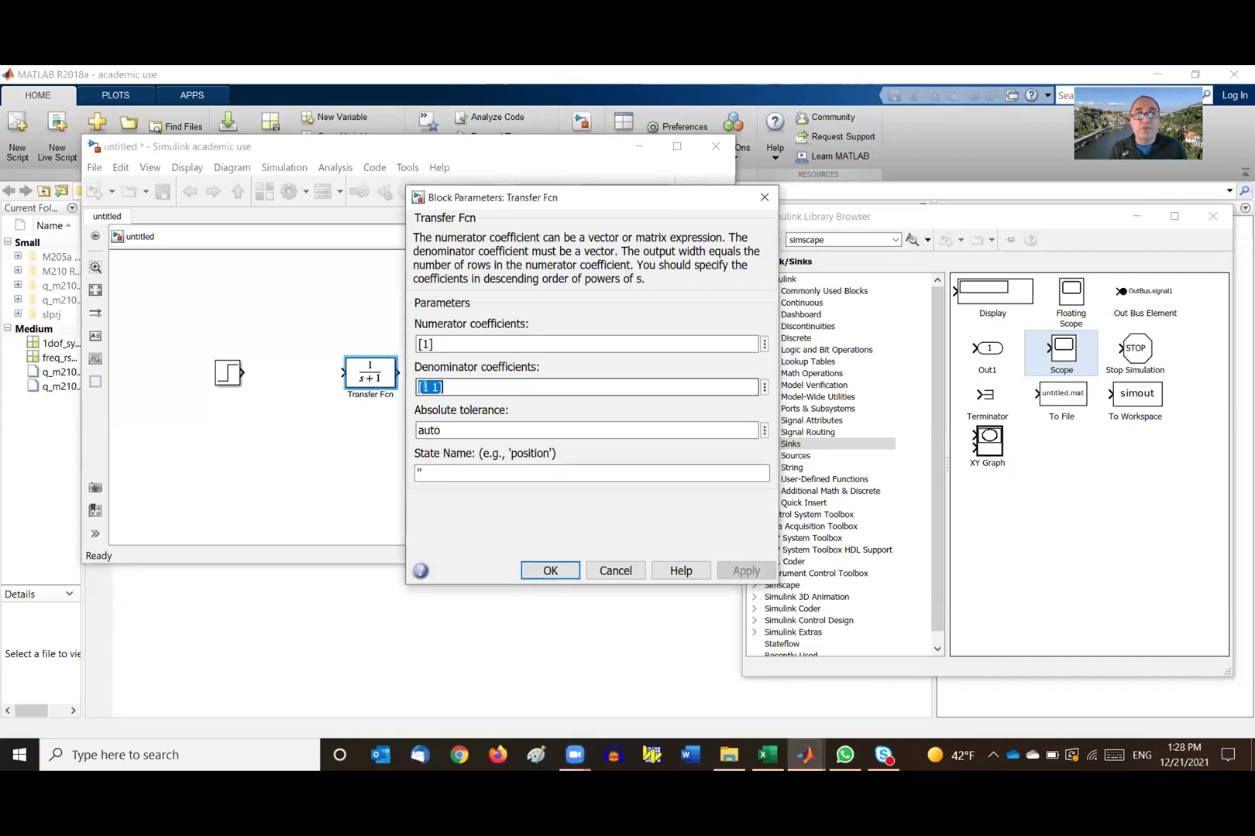
pyautogui.click(427, 387)
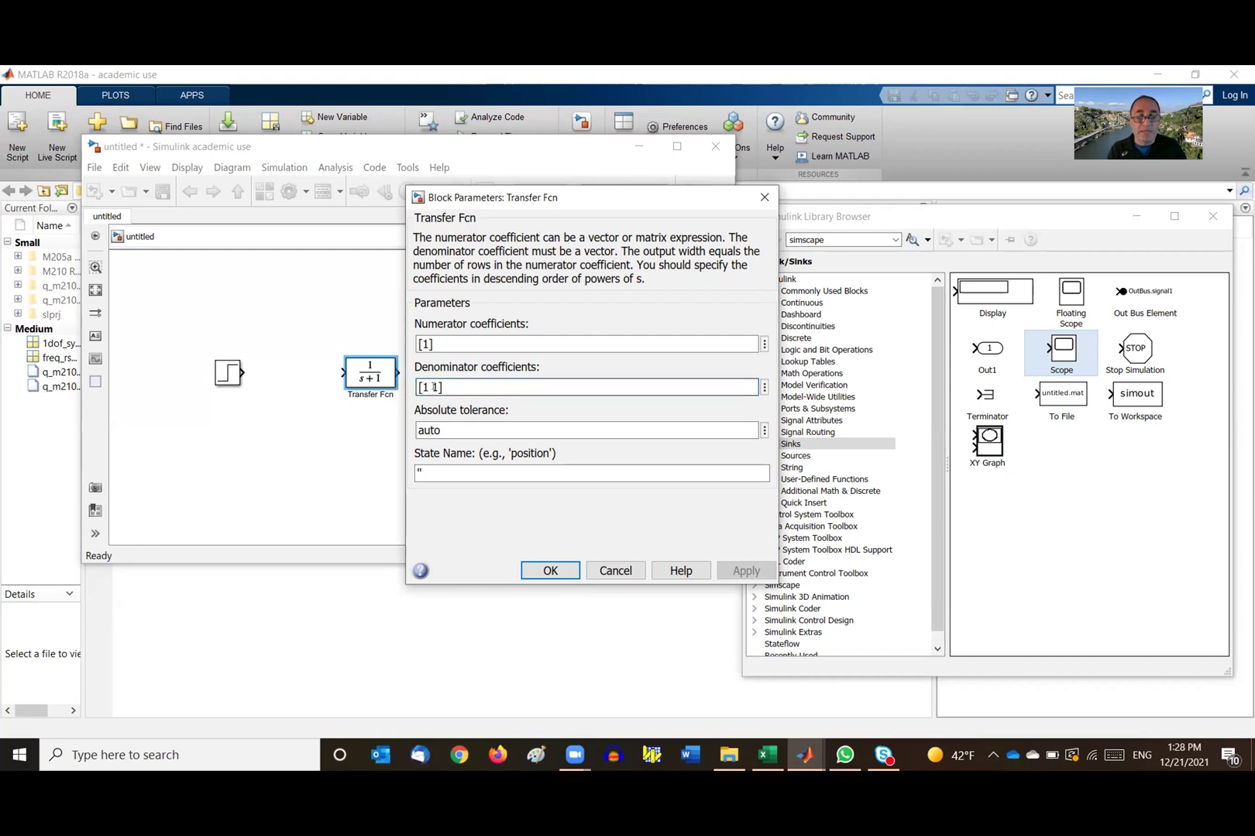
pyautogui.click(431, 387)
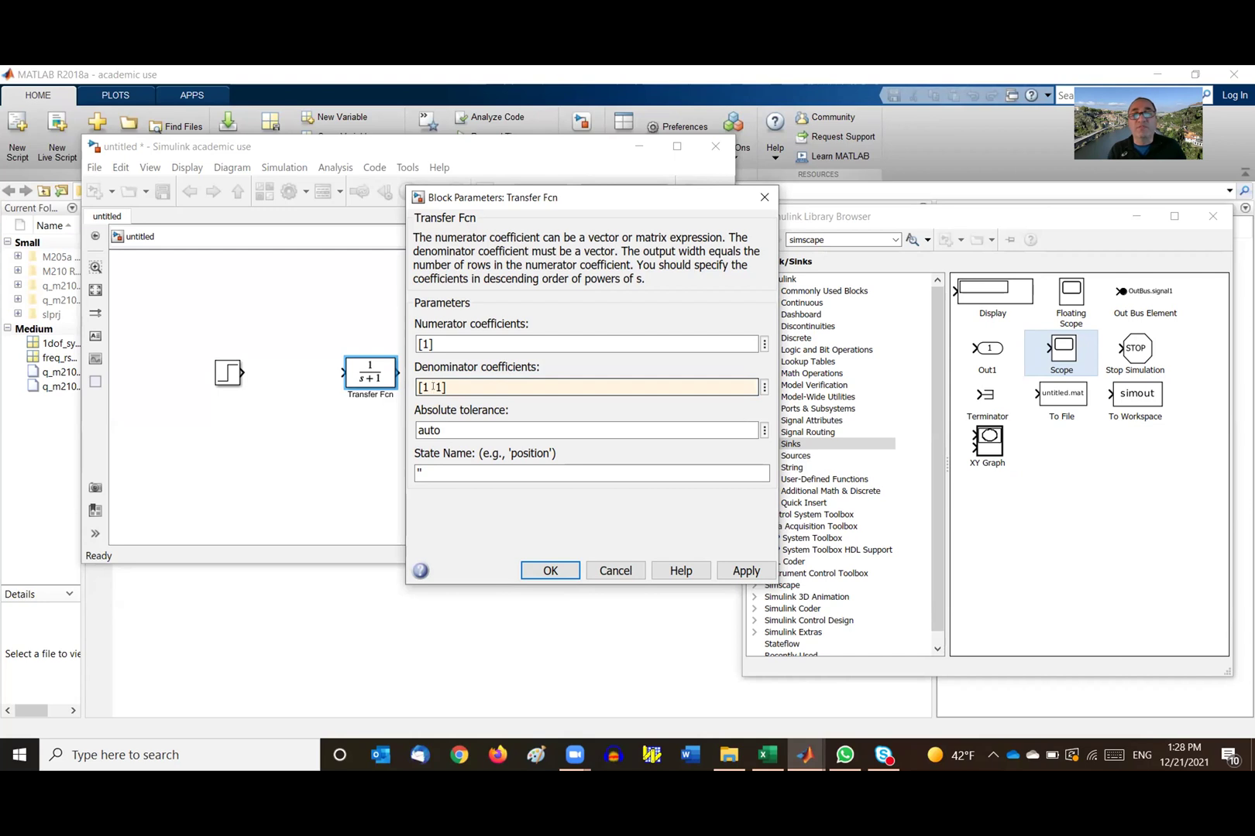
pyautogui.write('1')
pyautogui.press('BackSpace')
pyautogui.write('4')
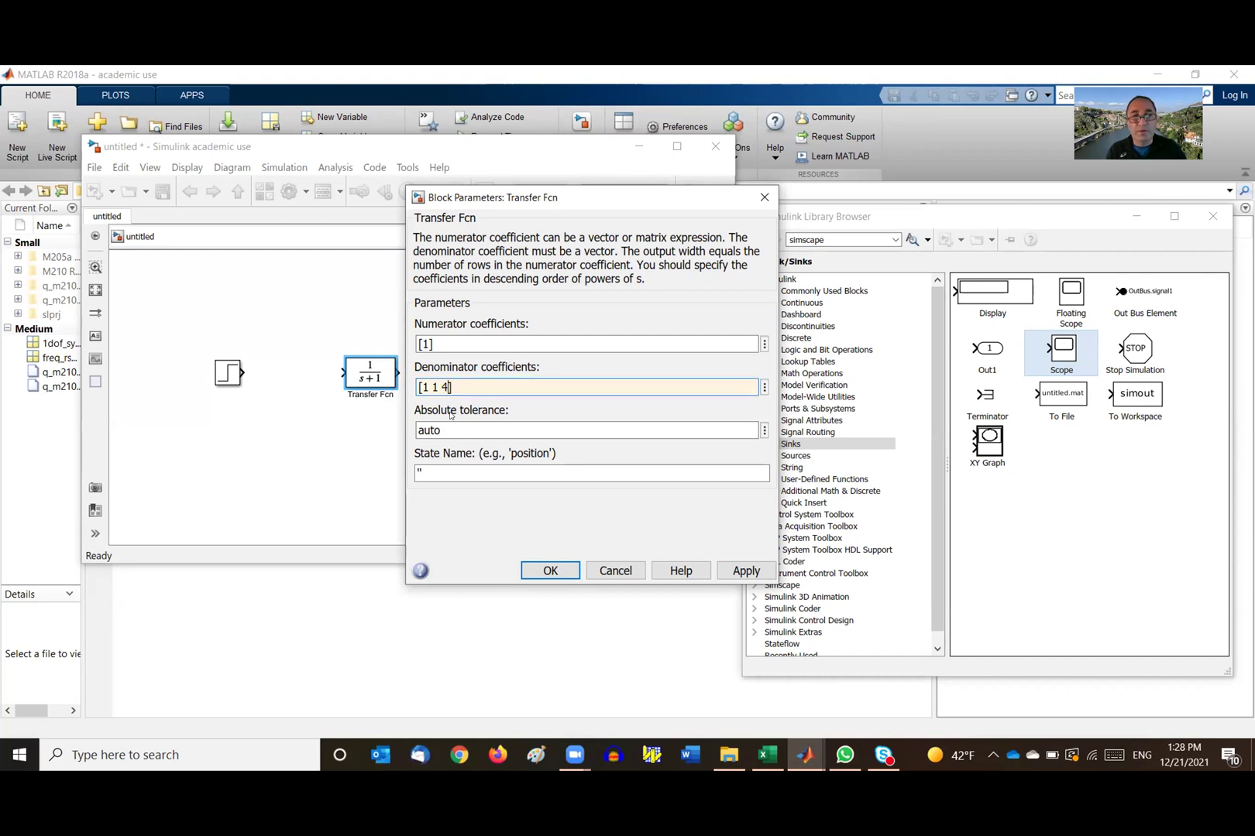
pyautogui.click(742, 571)
pyautogui.click(558, 575)
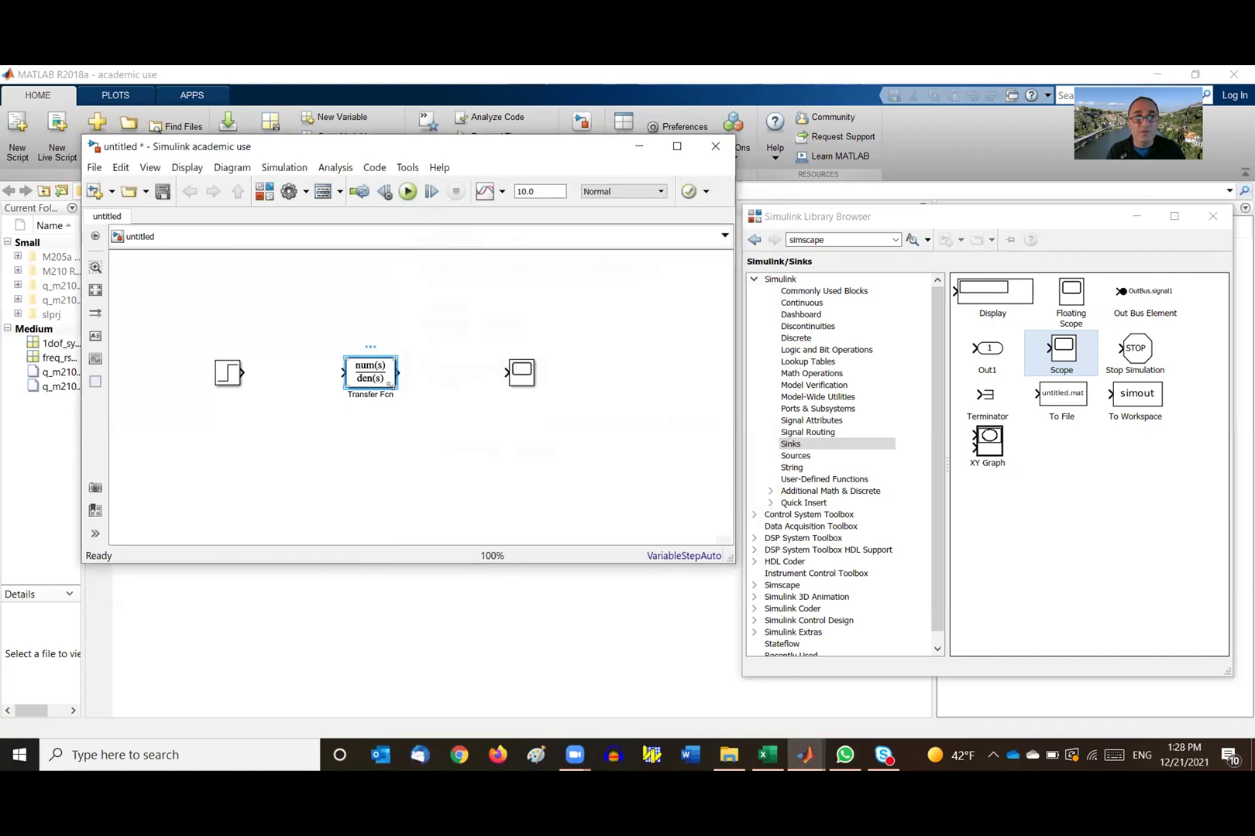
# Enlarge the Transfer Fcn block to show its formula, and align the Scope and Step blocks with it.
pyautogui.moveTo(388, 384); pyautogui.dragTo(413, 414)
pyautogui.moveTo(521, 373); pyautogui.dragTo(542, 389)
pyautogui.moveTo(231, 376); pyautogui.dragTo(231, 389)
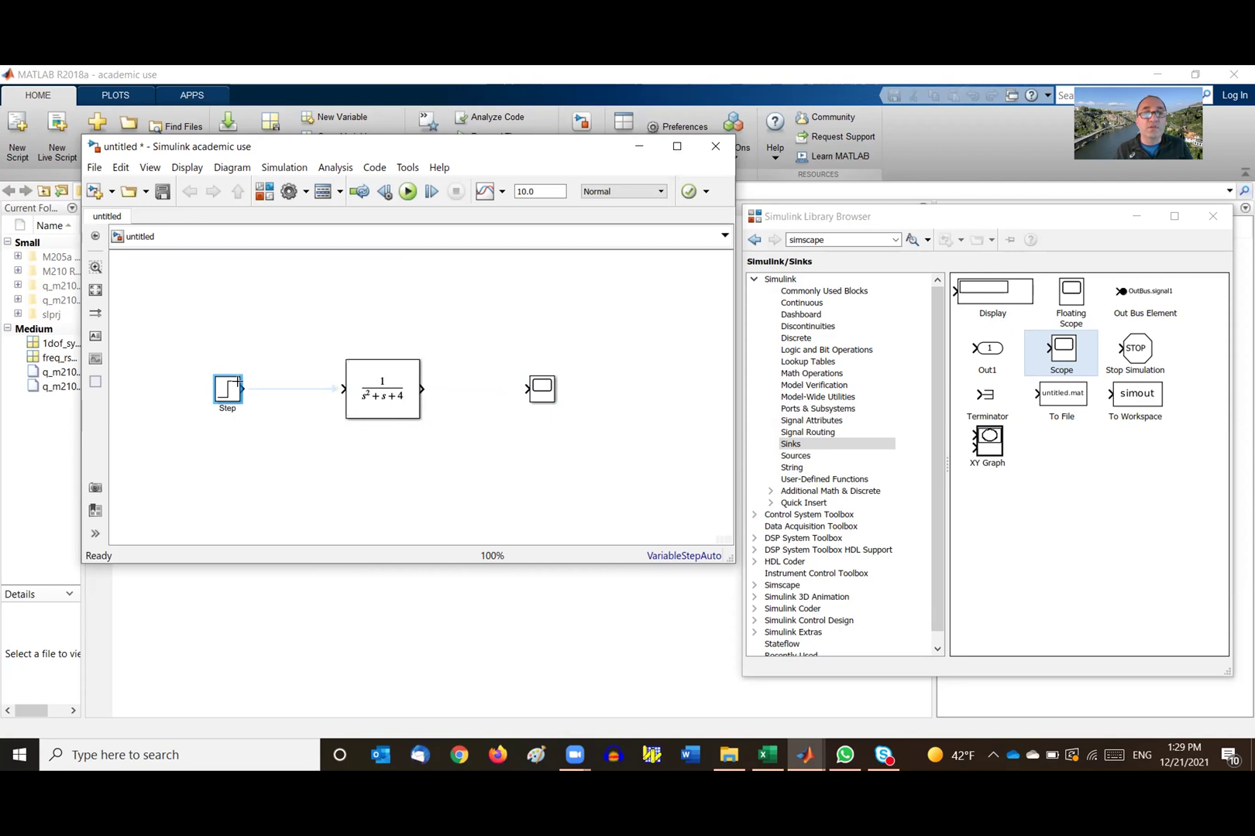
# Connect Step to Transfer Fcn and Transfer Fcn to Scope, then open the Step parameters.
pyautogui.moveTo(237, 383); pyautogui.dragTo(335, 388)
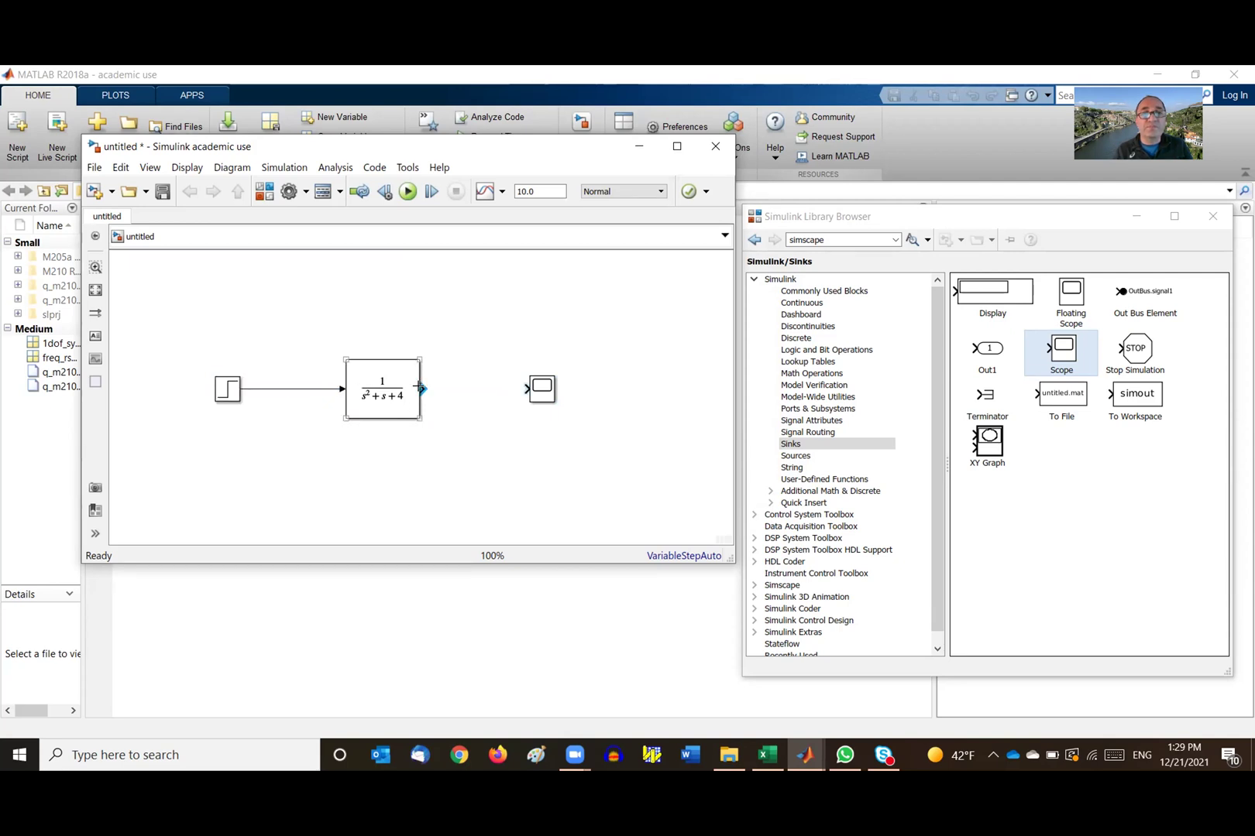
pyautogui.moveTo(418, 387); pyautogui.dragTo(528, 387)
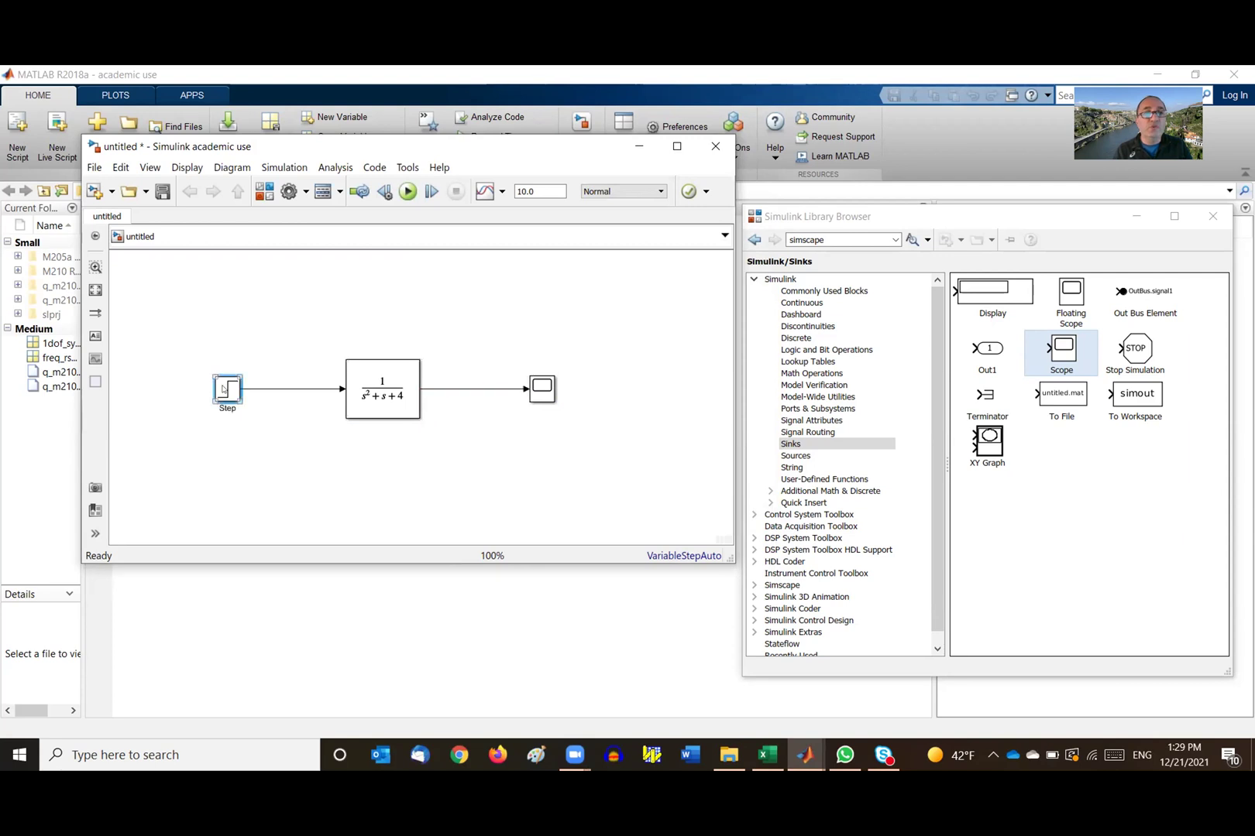
pyautogui.doubleClick(225, 389)
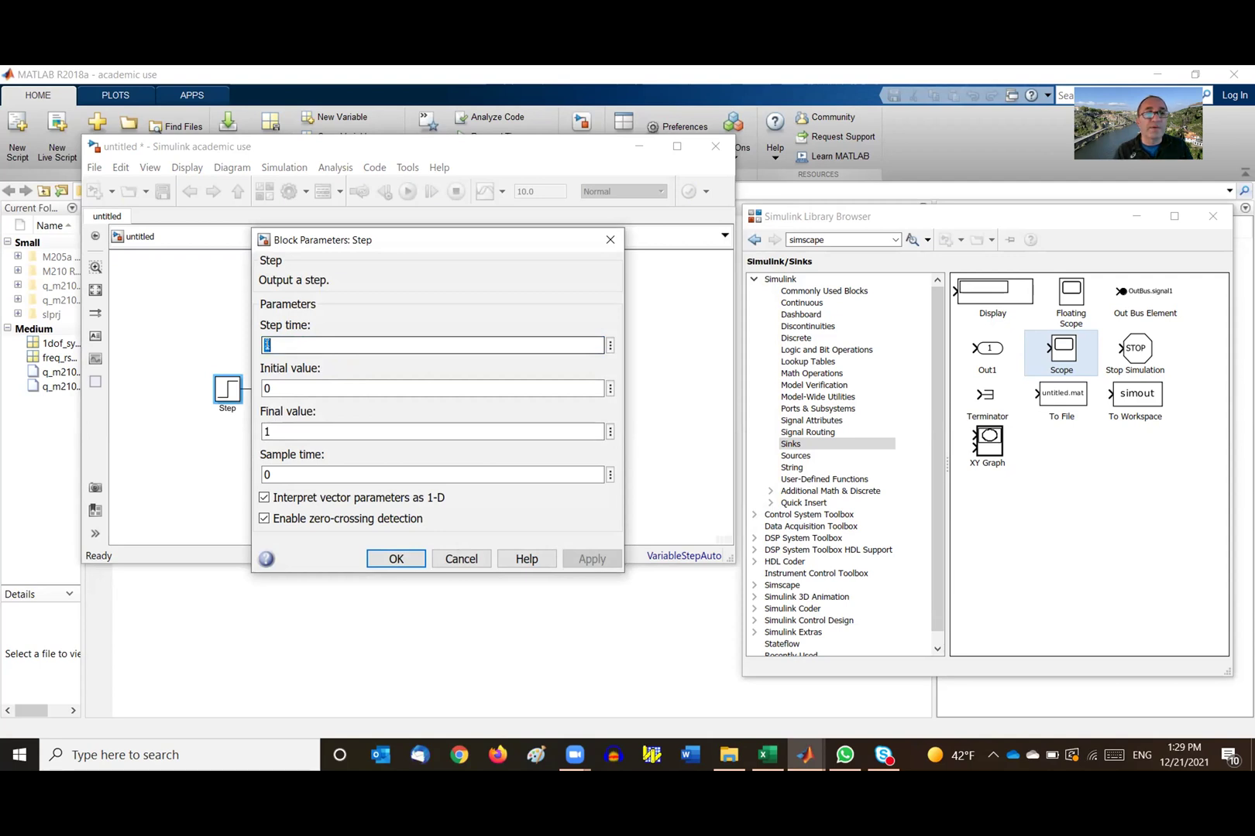
# Review the Step's final value and step time, then close it keeping the defaults.
pyautogui.doubleClick(279, 426)
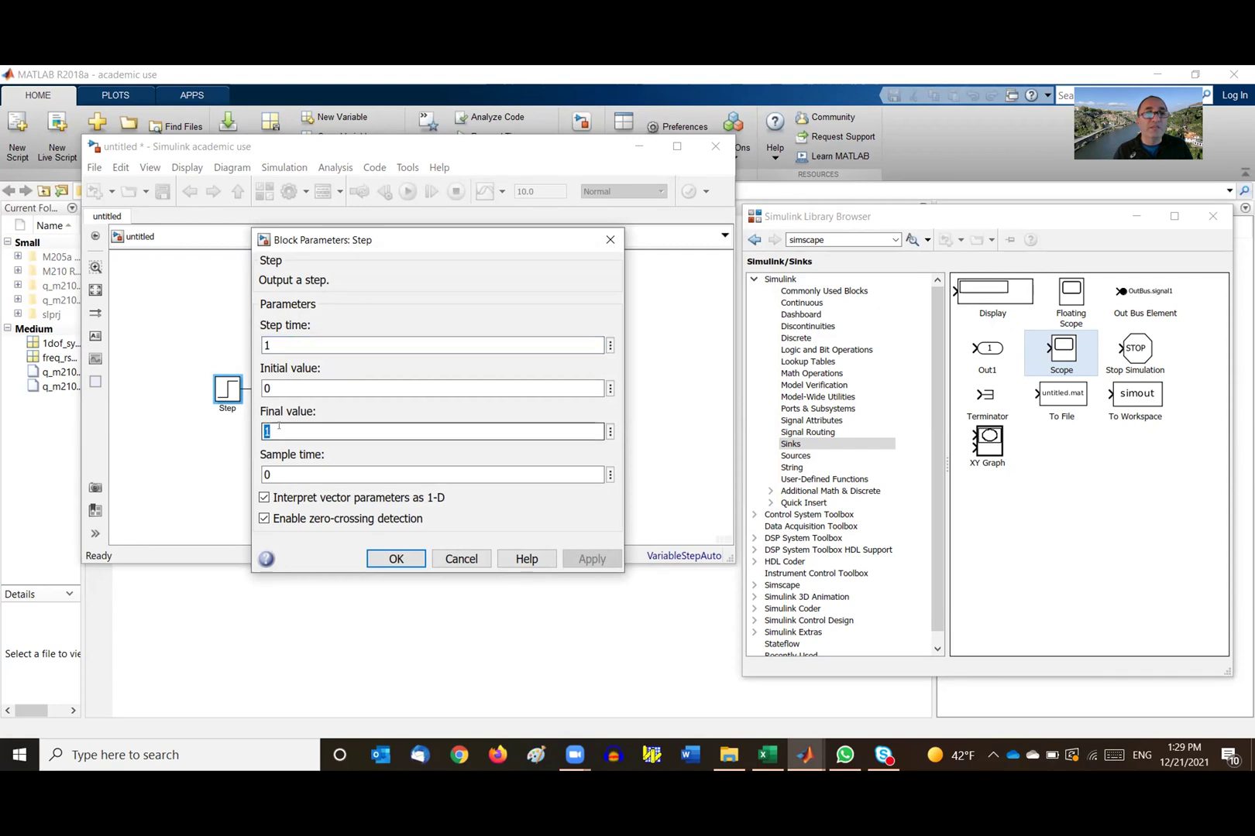
pyautogui.doubleClick(279, 345)
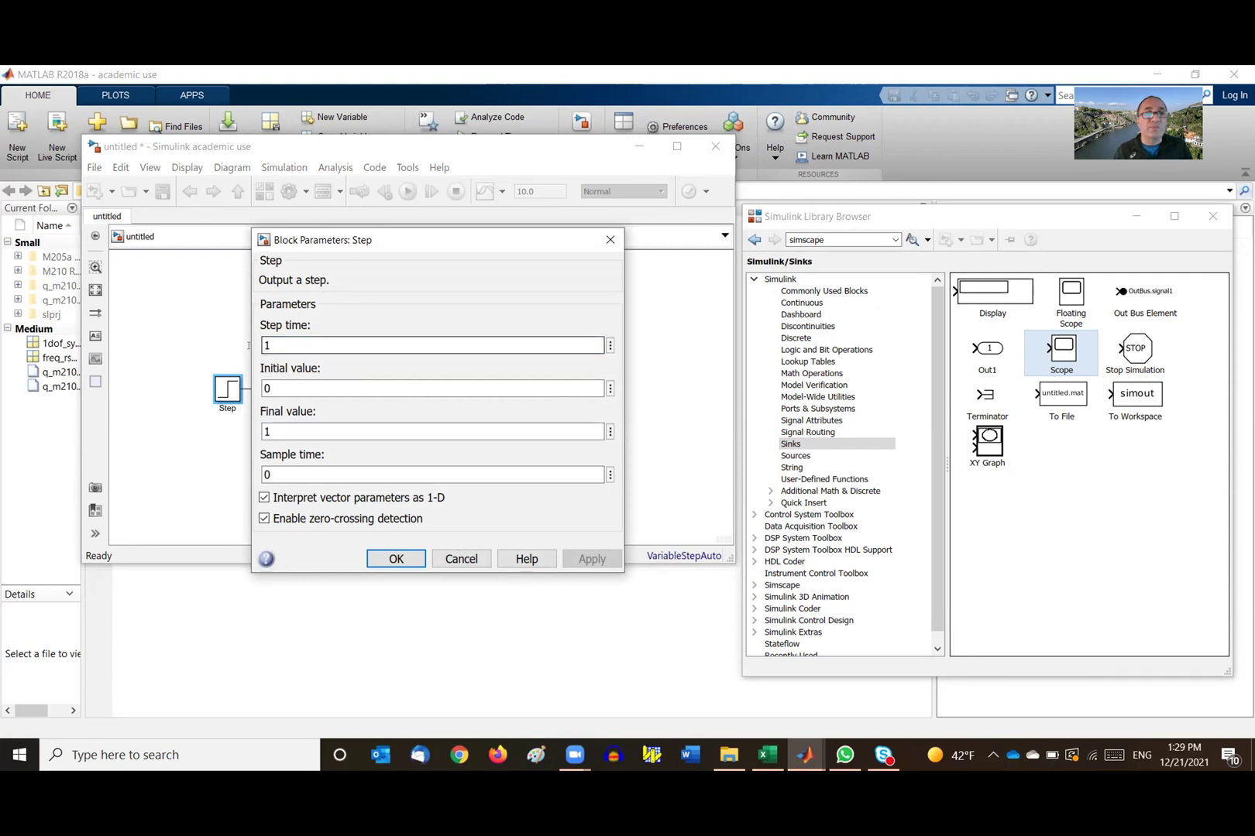
pyautogui.click(411, 565)
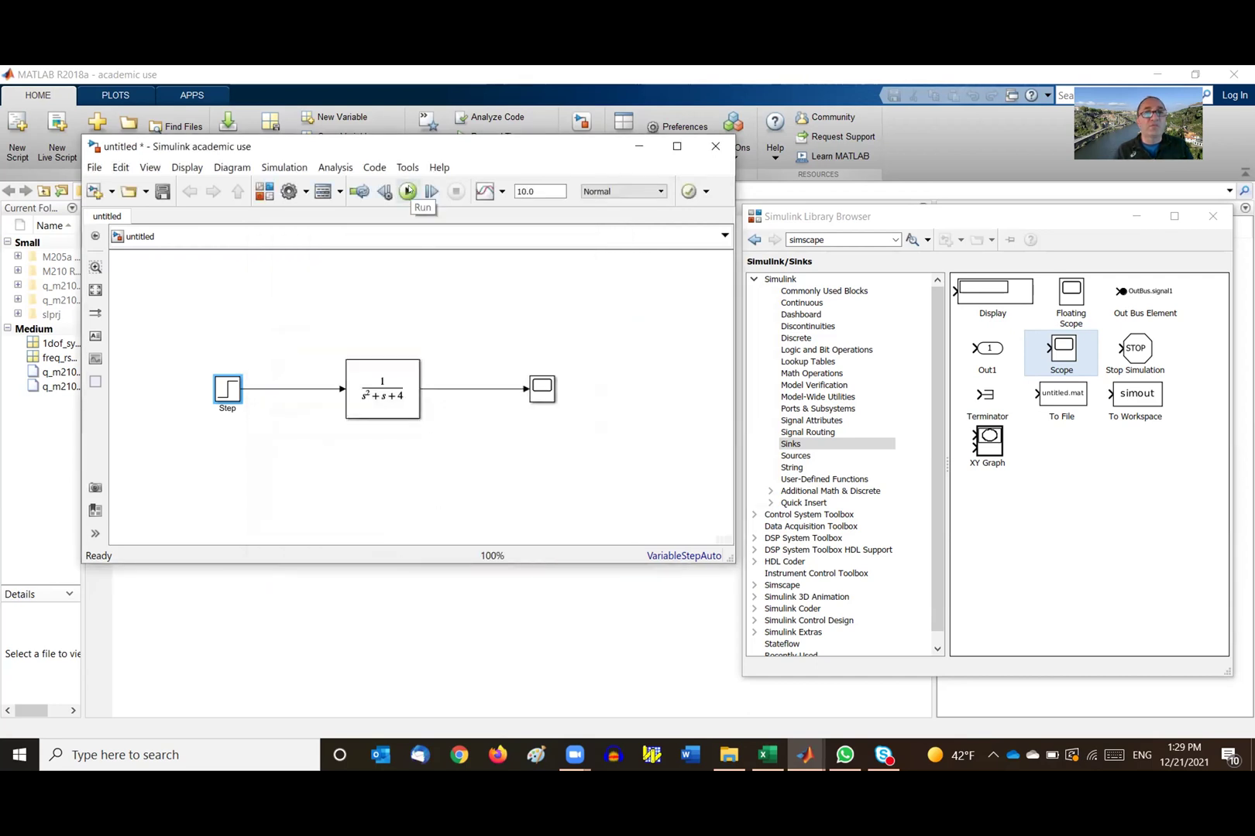
# Set the simulation stop time to 25, run the model and select the Scope.
pyautogui.doubleClick(548, 190)
pyautogui.write('25')
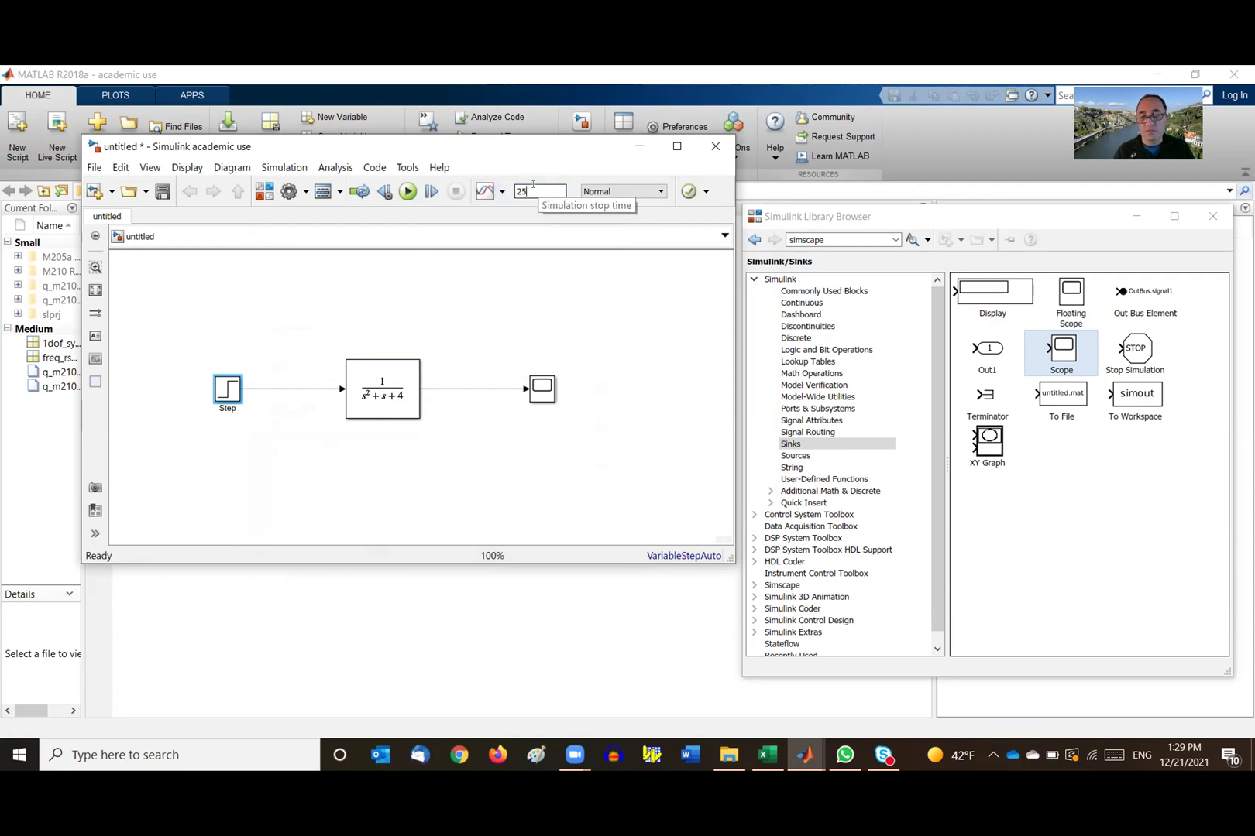
pyautogui.click(410, 193)
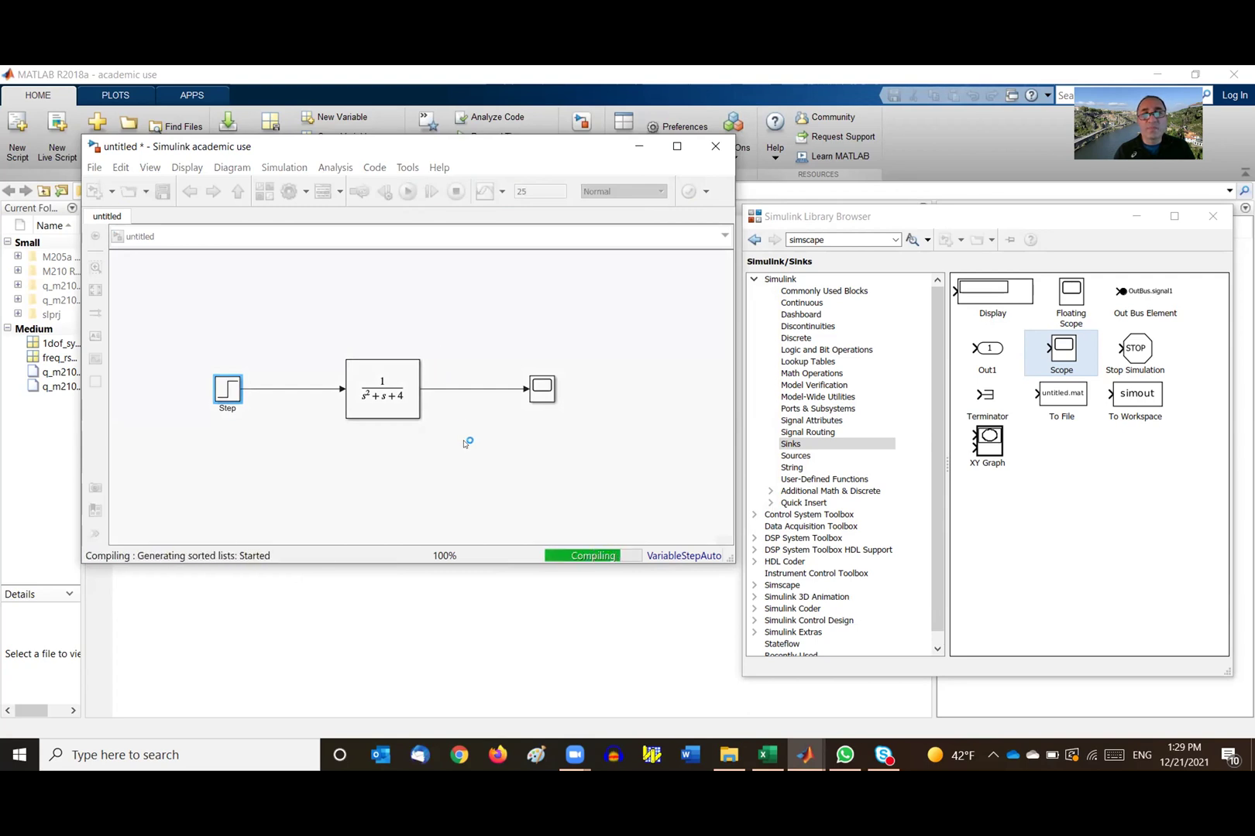
pyautogui.click(540, 396)
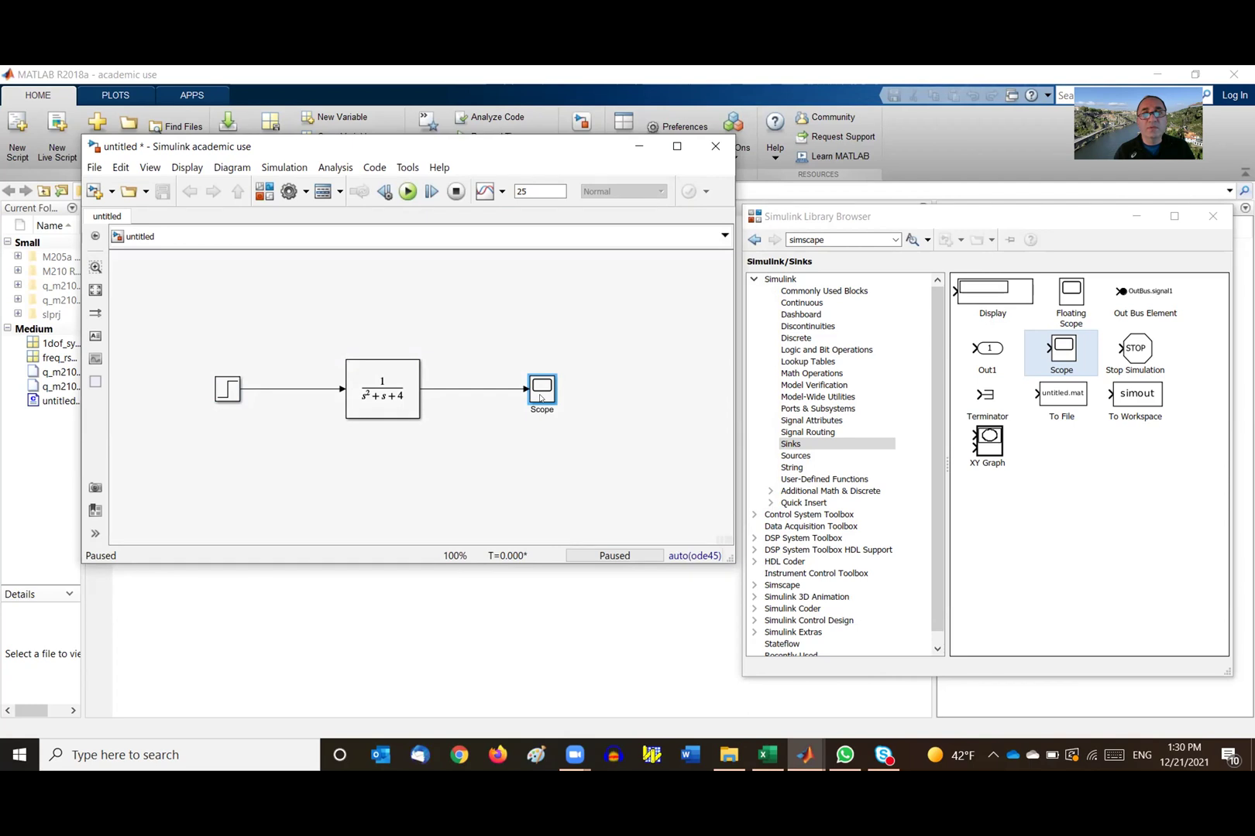
pyautogui.doubleClick(540, 396)
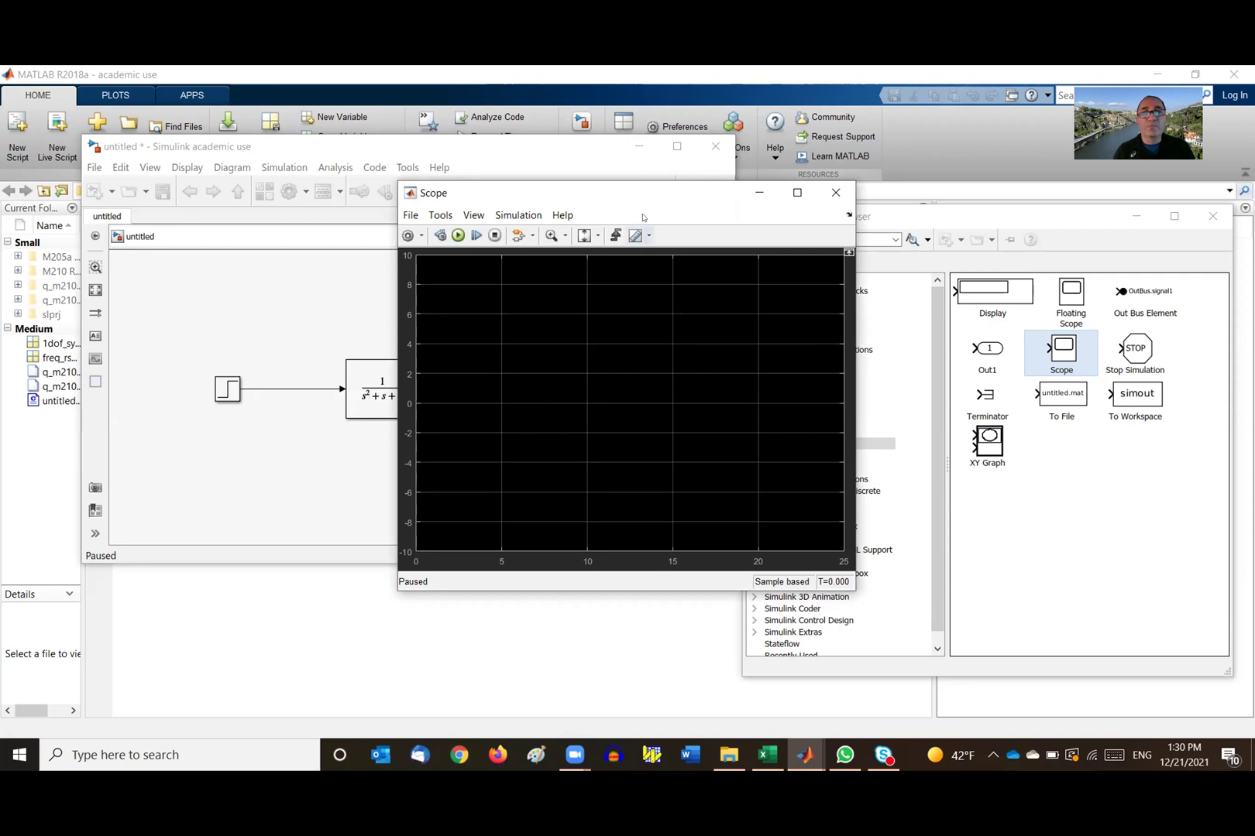
pyautogui.moveTo(660, 204); pyautogui.dragTo(888, 196)
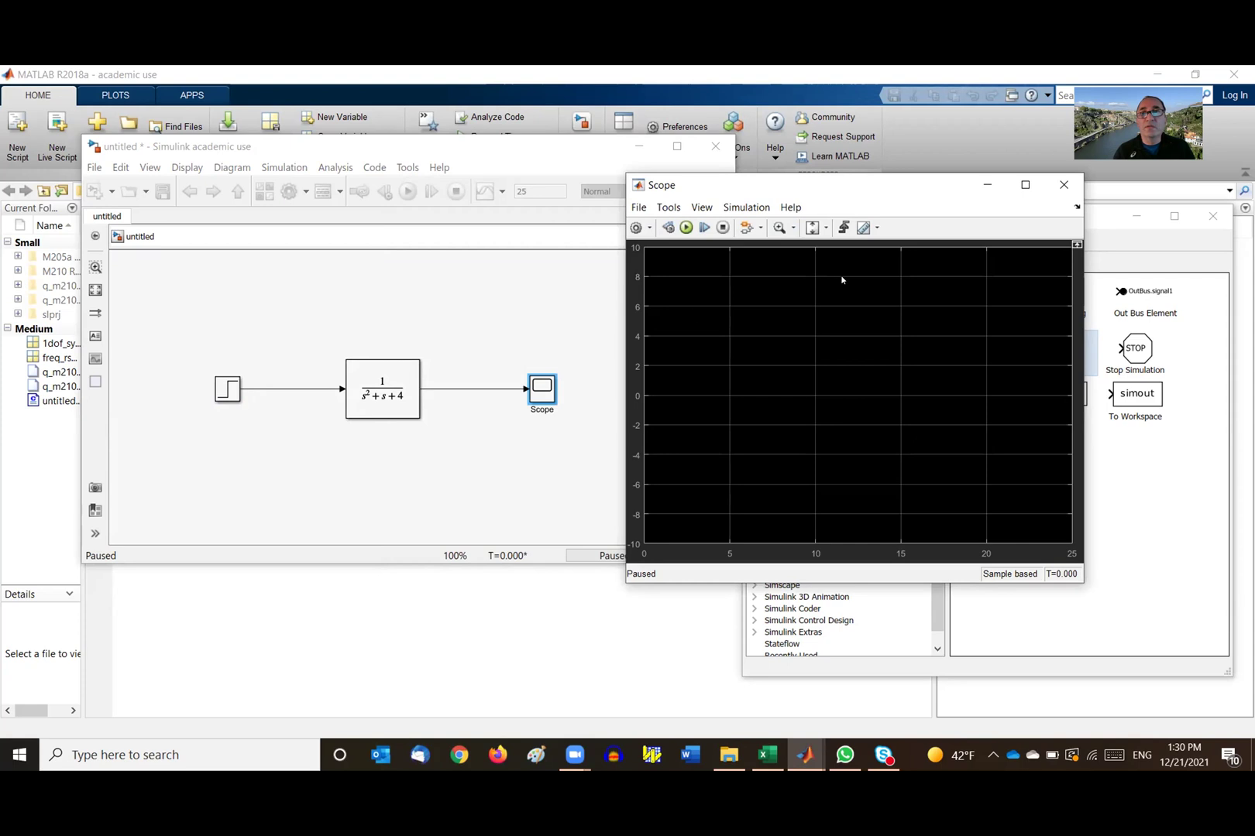
pyautogui.click(811, 230)
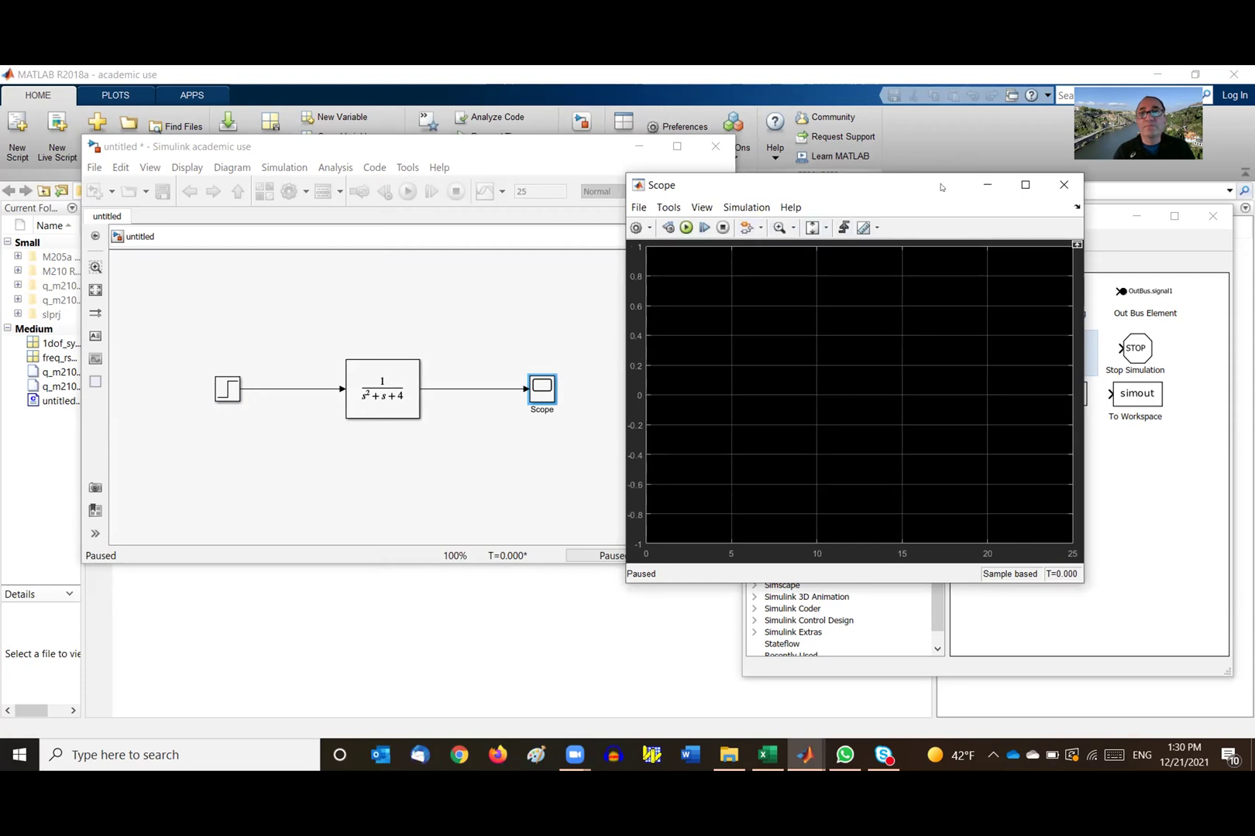
pyautogui.moveTo(934, 185); pyautogui.dragTo(816, 211)
pyautogui.click(945, 209)
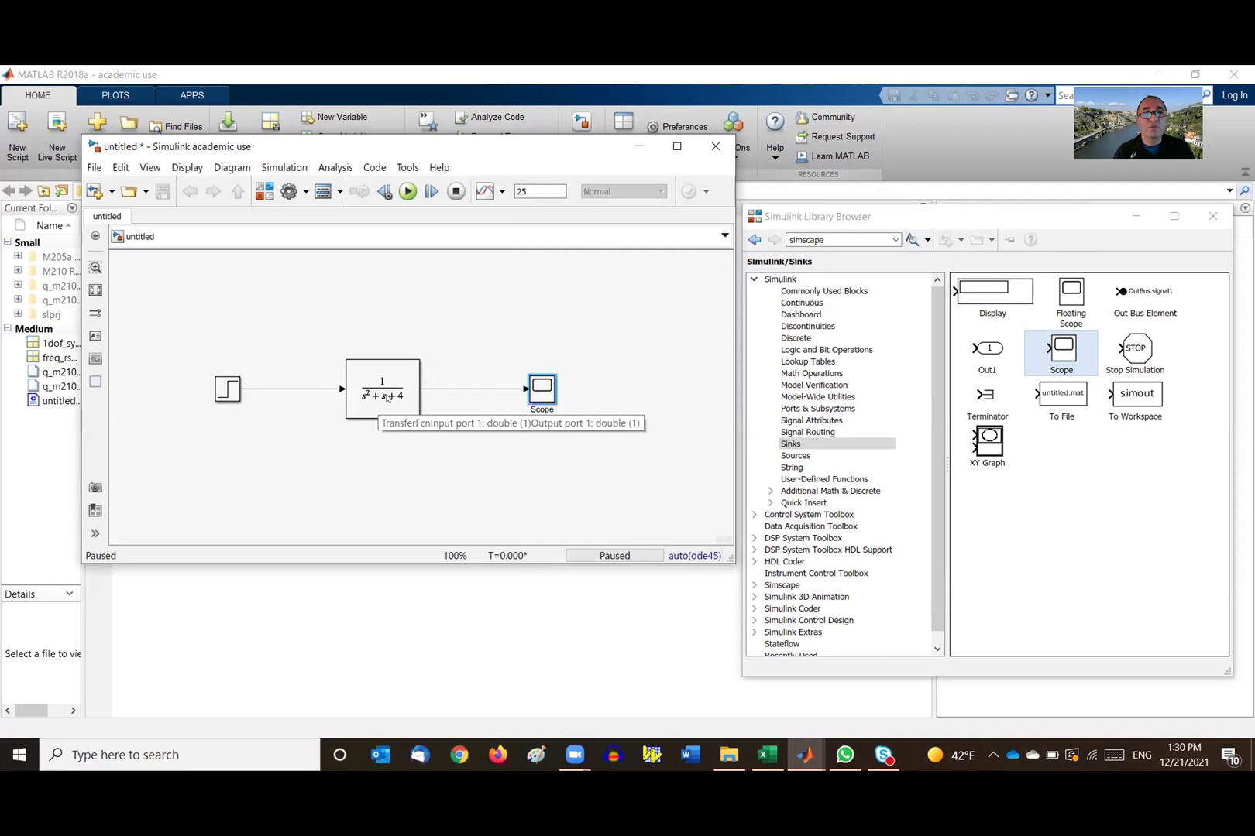
pyautogui.doubleClick(233, 392)
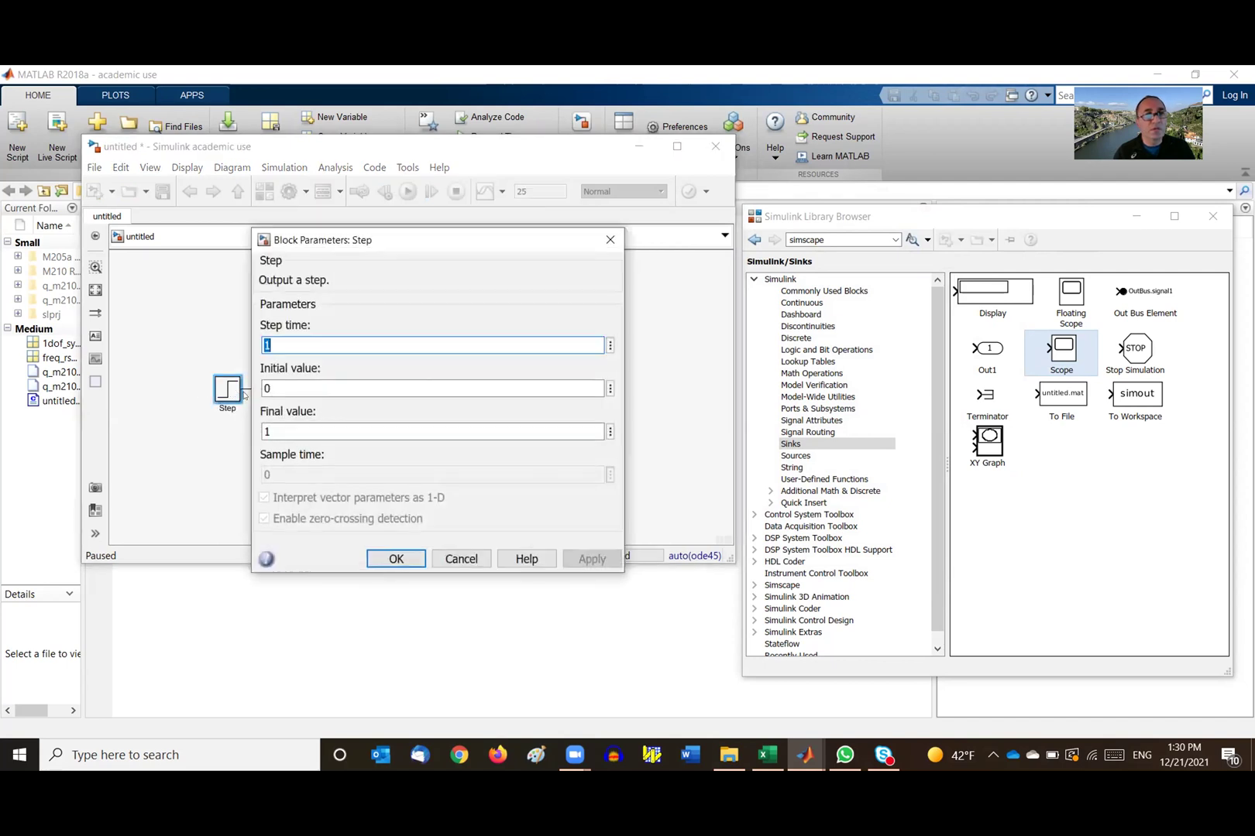
pyautogui.click(396, 558)
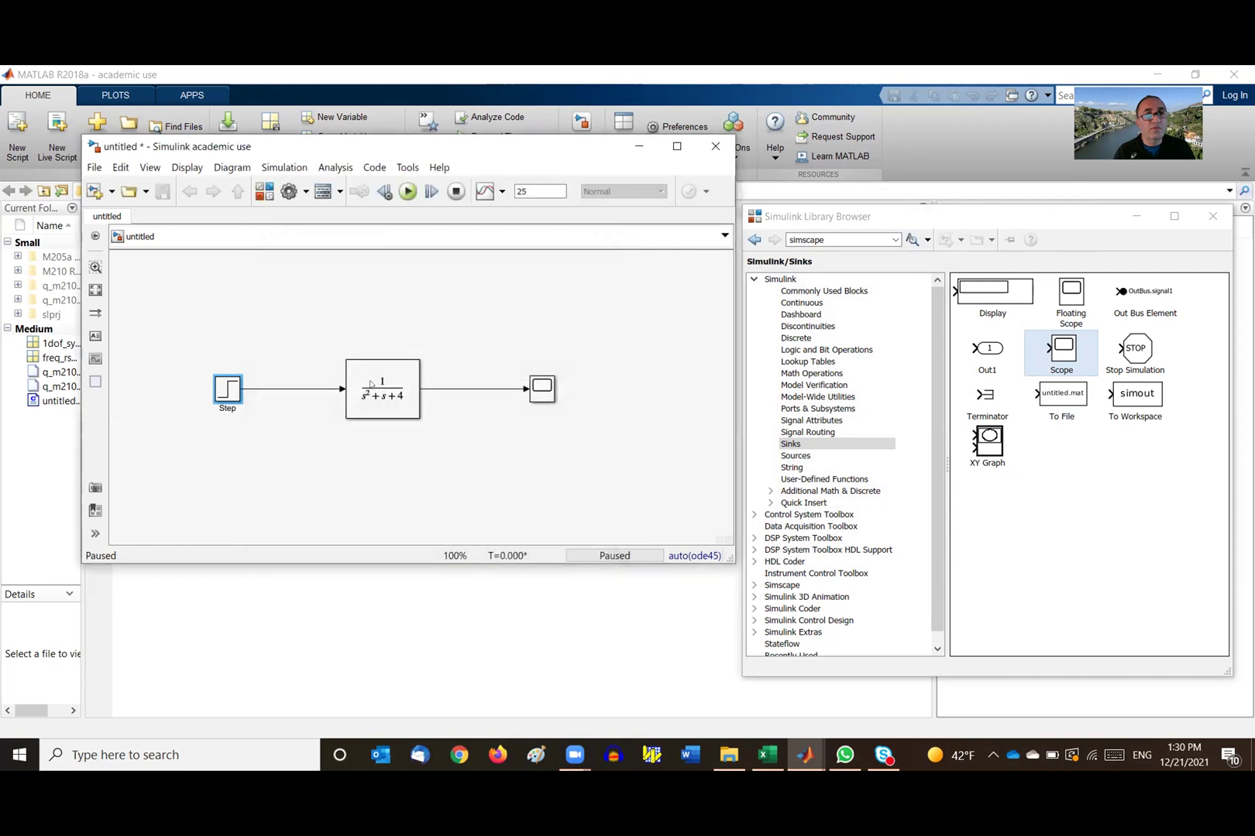
pyautogui.doubleClick(371, 383)
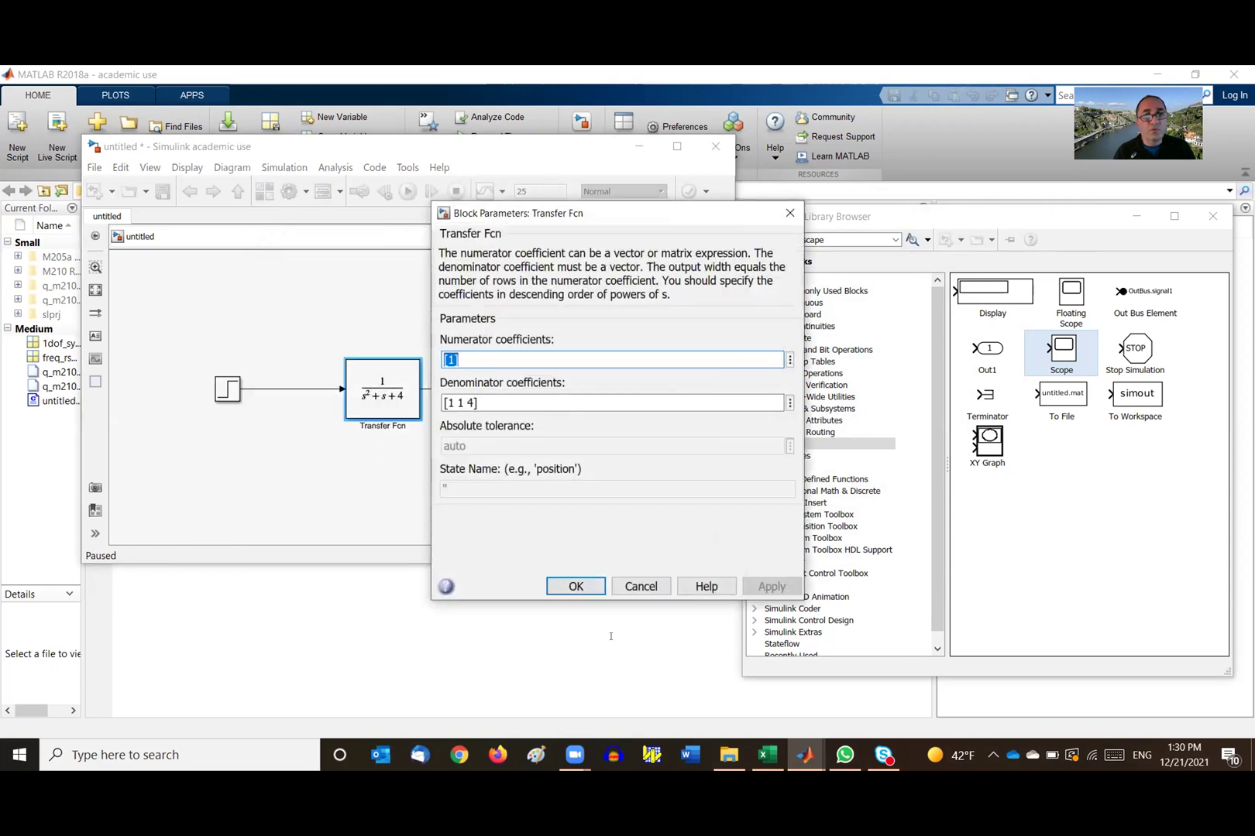
pyautogui.click(586, 593)
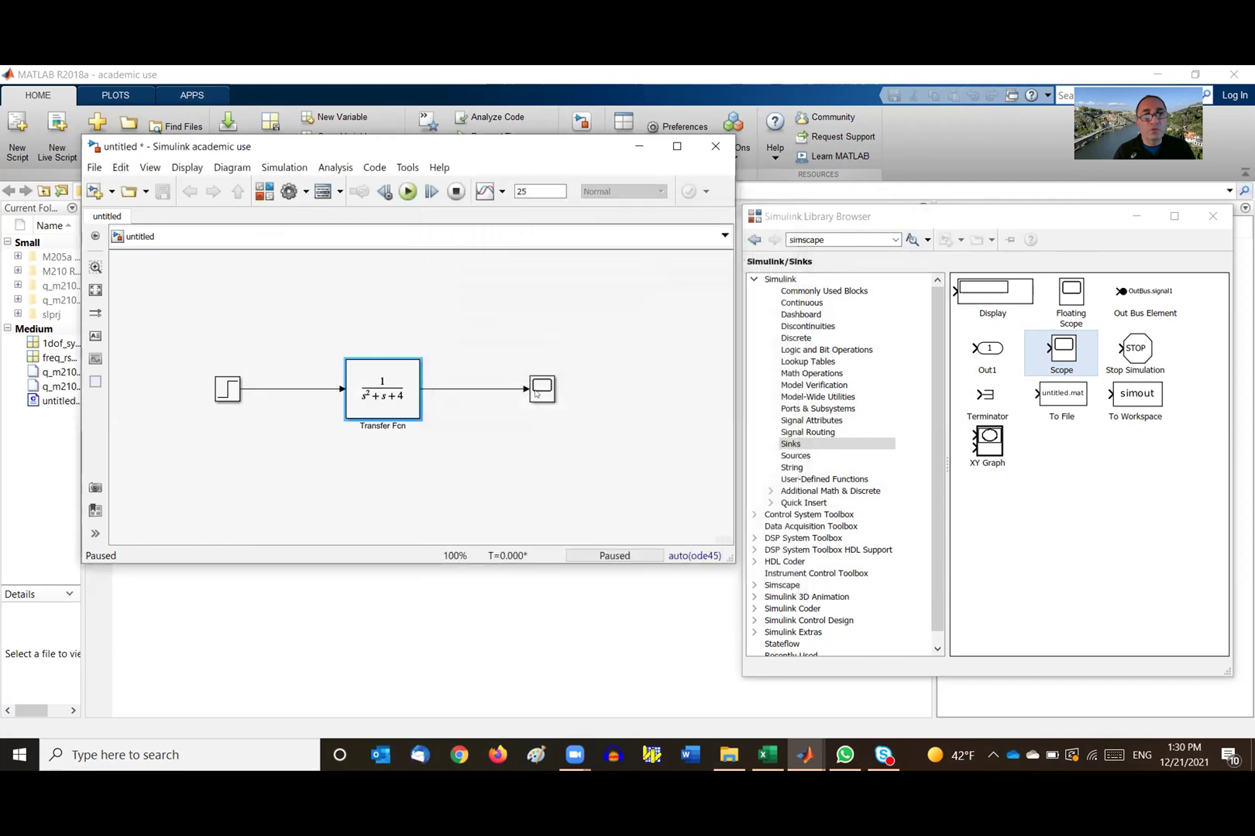
pyautogui.doubleClick(536, 394)
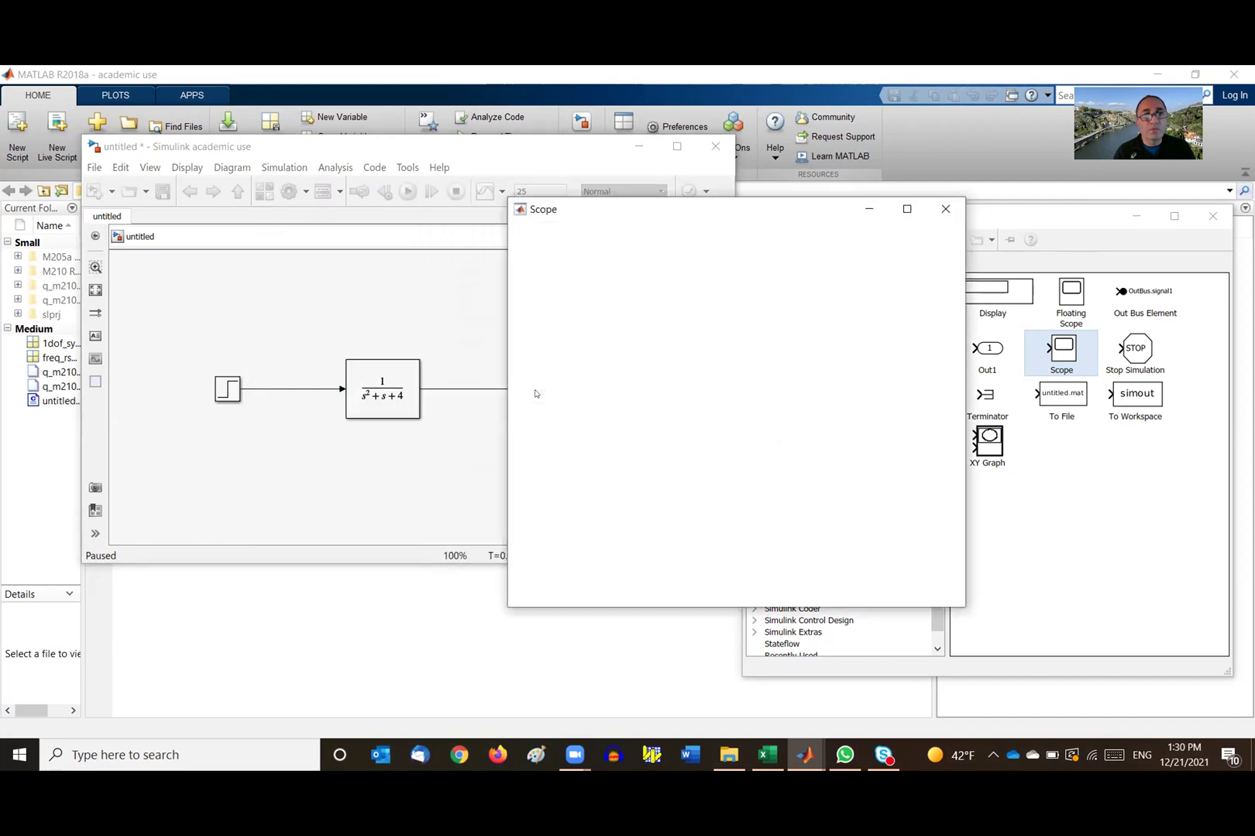
pyautogui.click(945, 208)
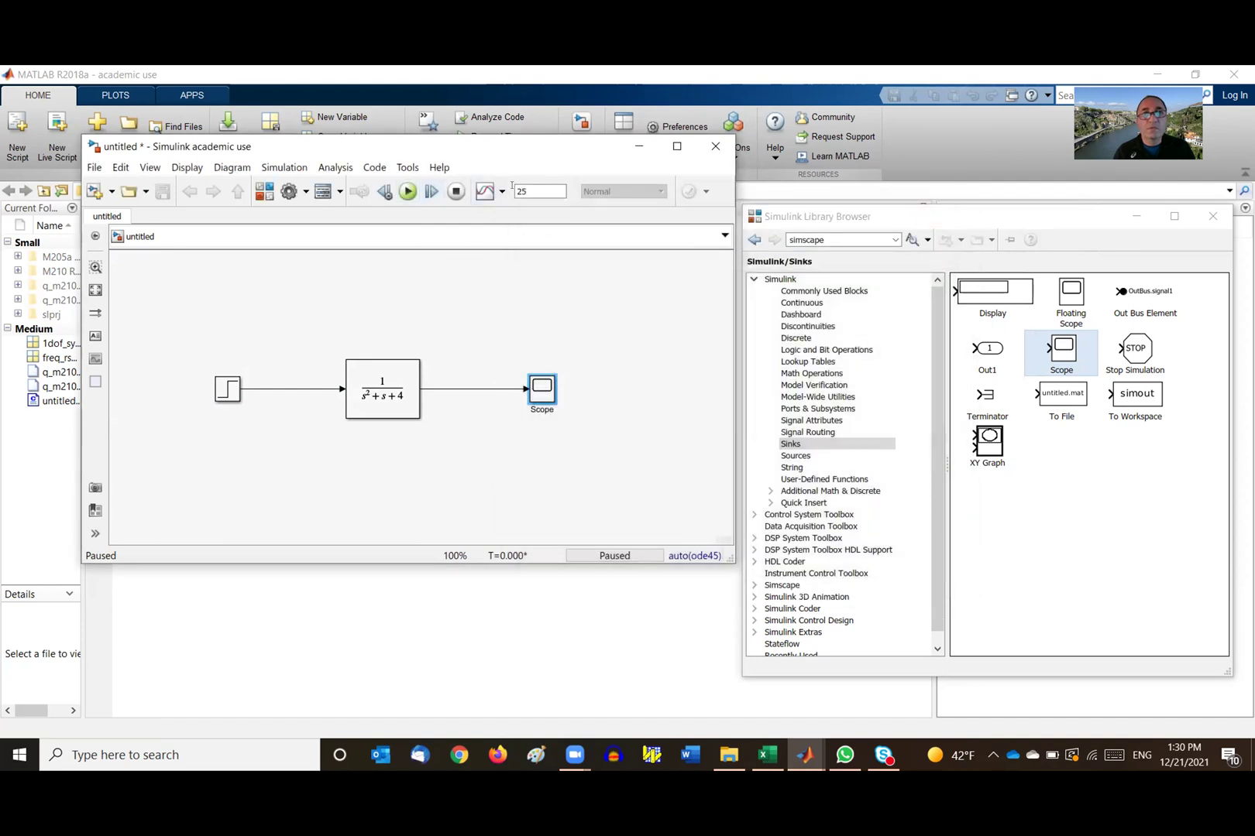
# Set the stop time to 10, finish the run, and open the Scope plot beside the model.
pyautogui.write('10')
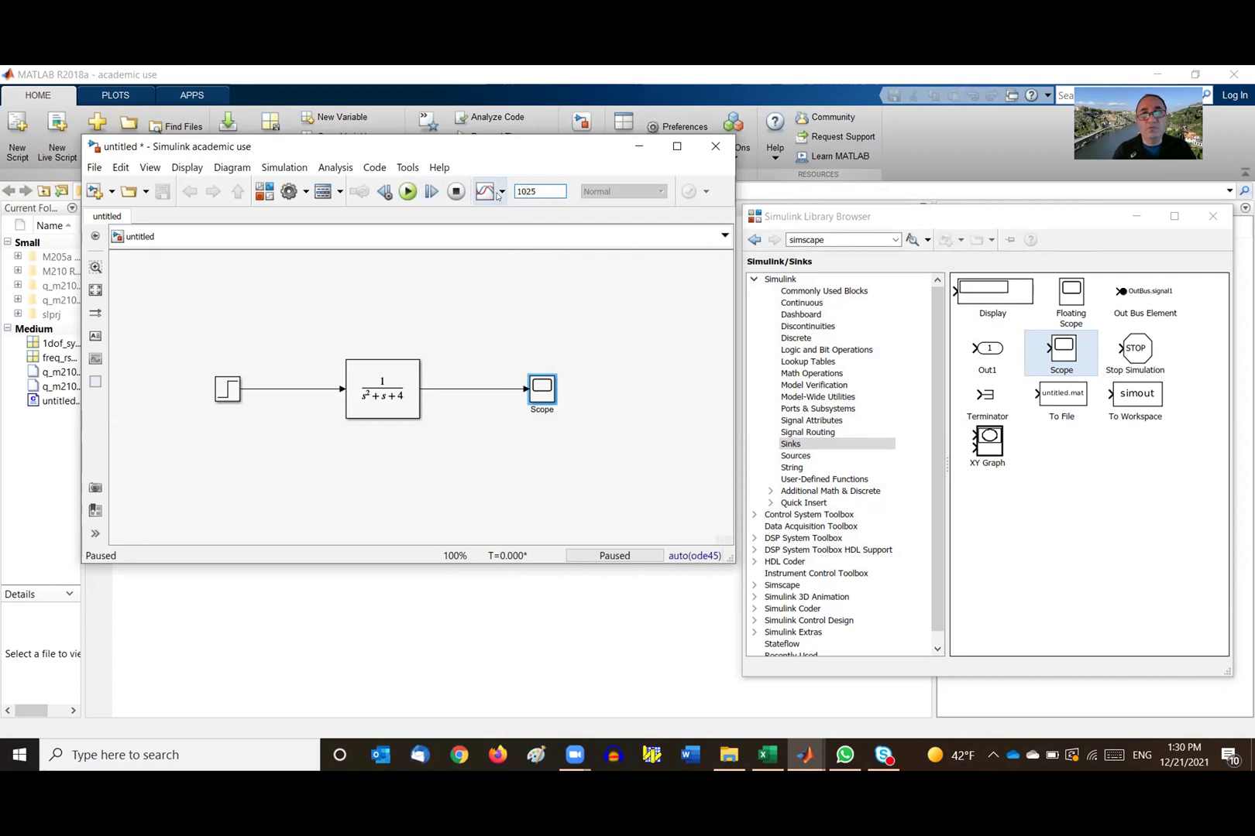
pyautogui.doubleClick(527, 192)
pyautogui.write('10')
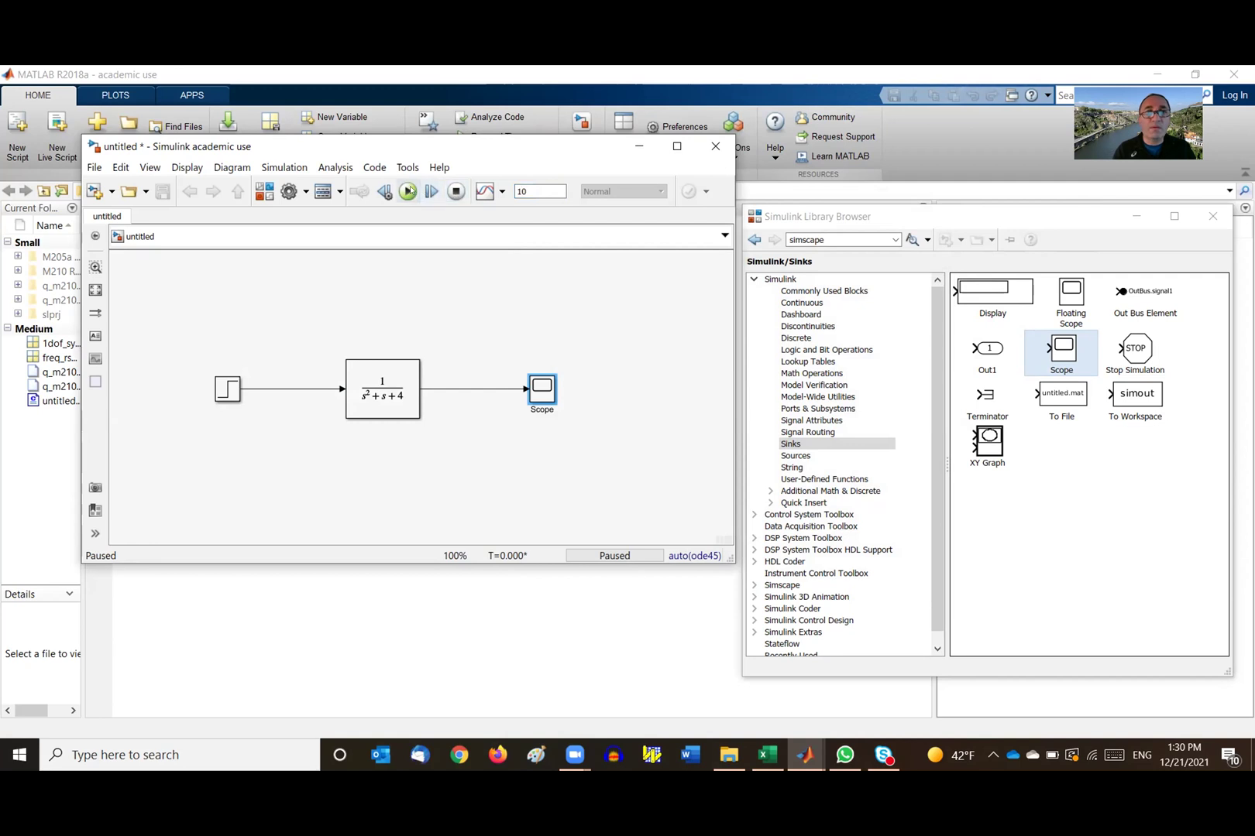
pyautogui.click(408, 191)
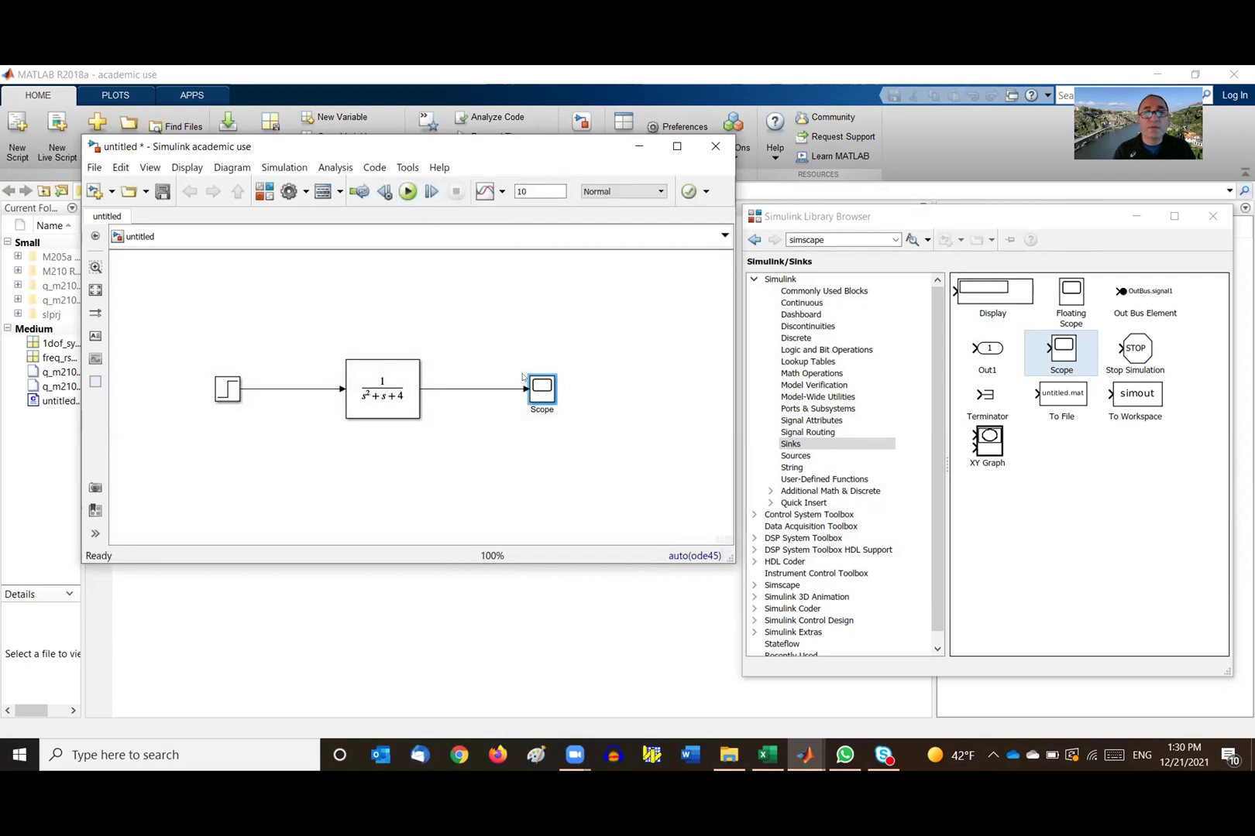
pyautogui.doubleClick(537, 395)
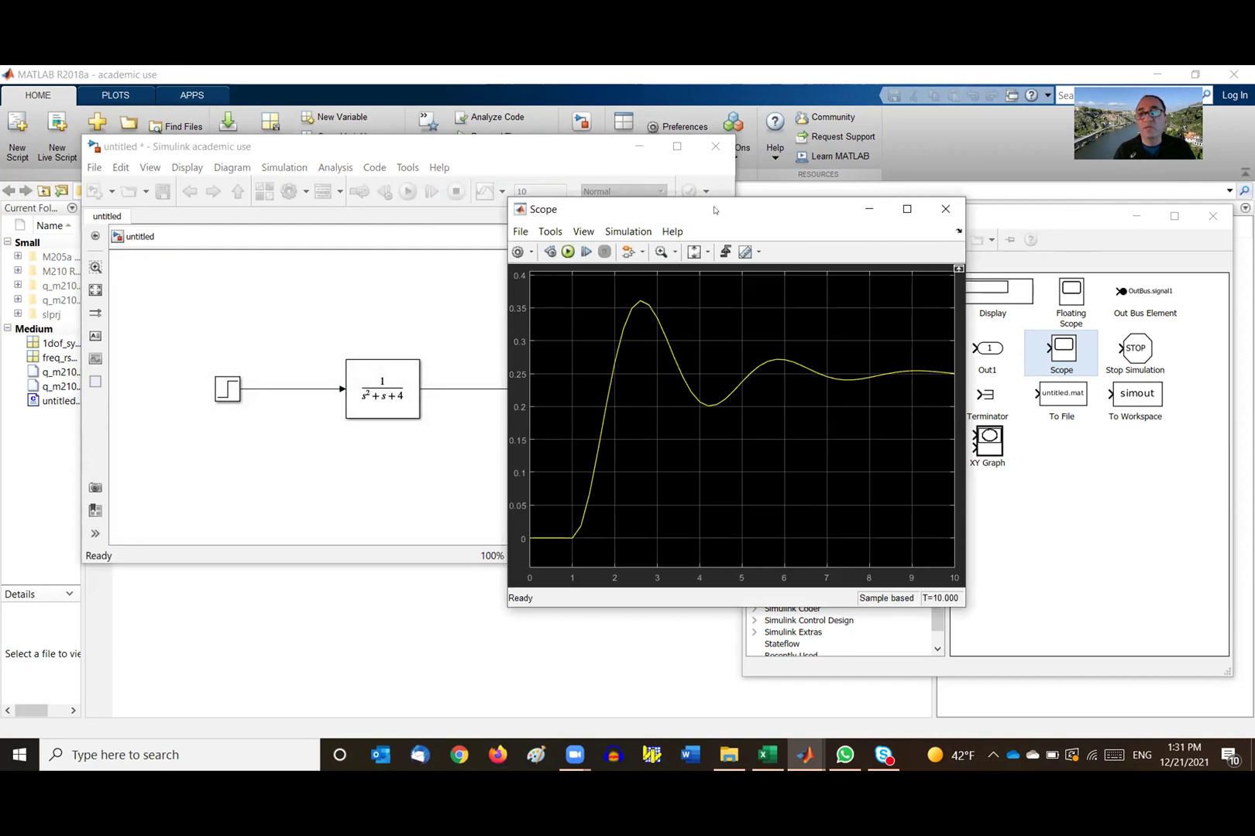
pyautogui.moveTo(714, 209); pyautogui.dragTo(831, 200)
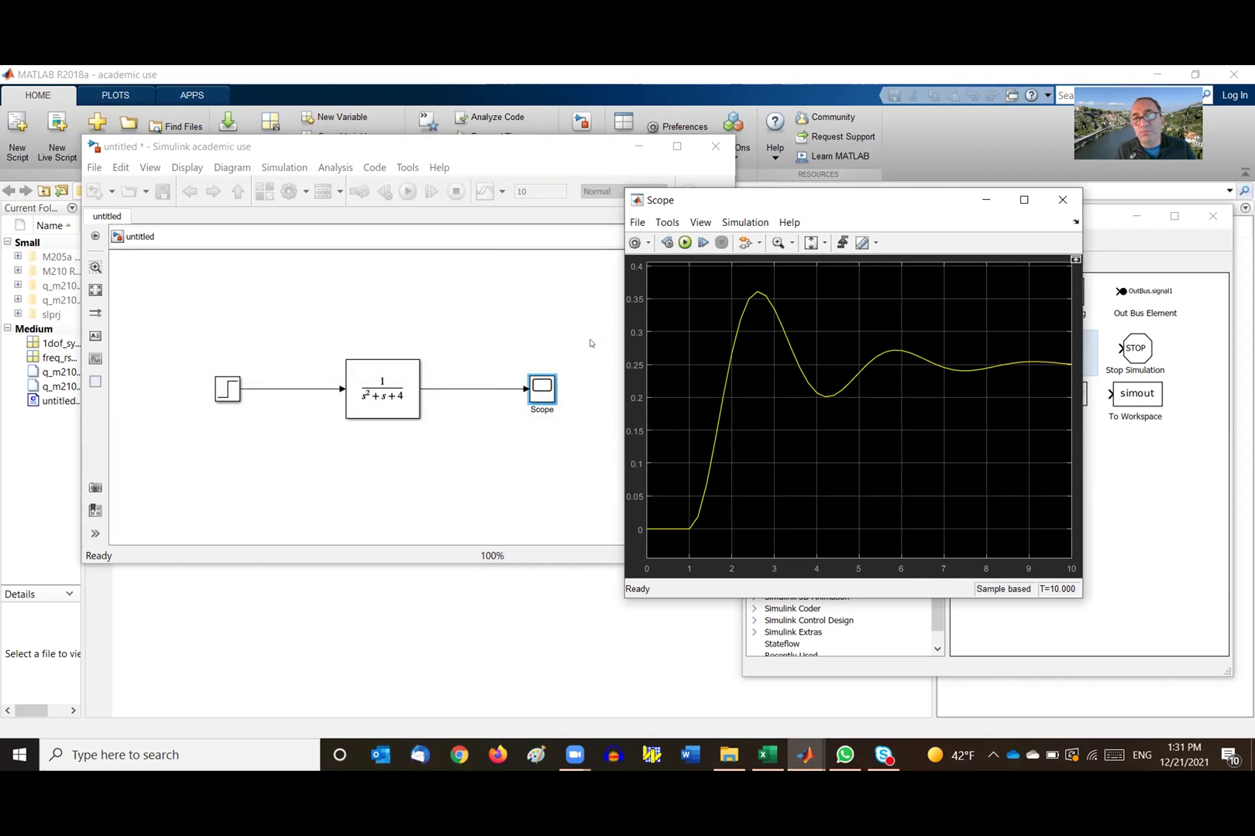
# In Model Configuration Parameters, set the Data Import/Export Refine factor to 1000.
pyautogui.click(263, 282)
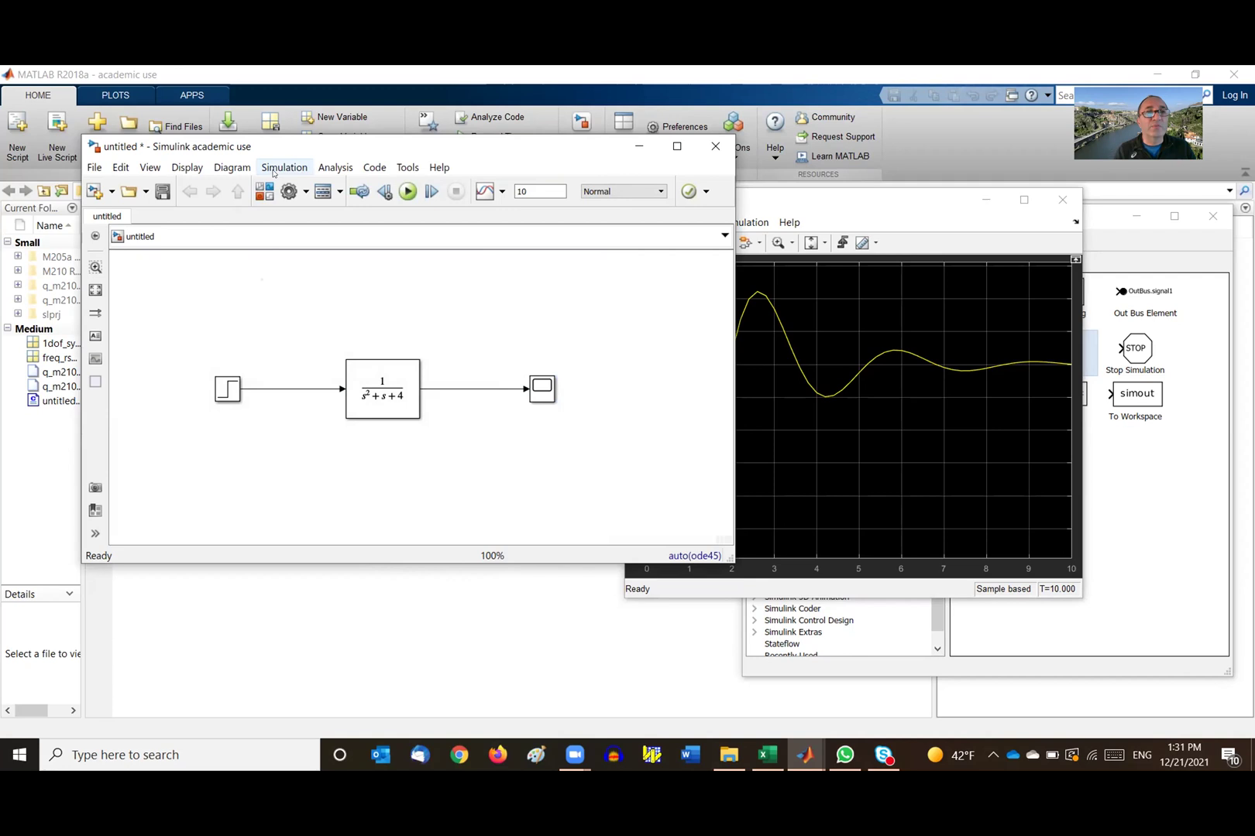
pyautogui.click(273, 172)
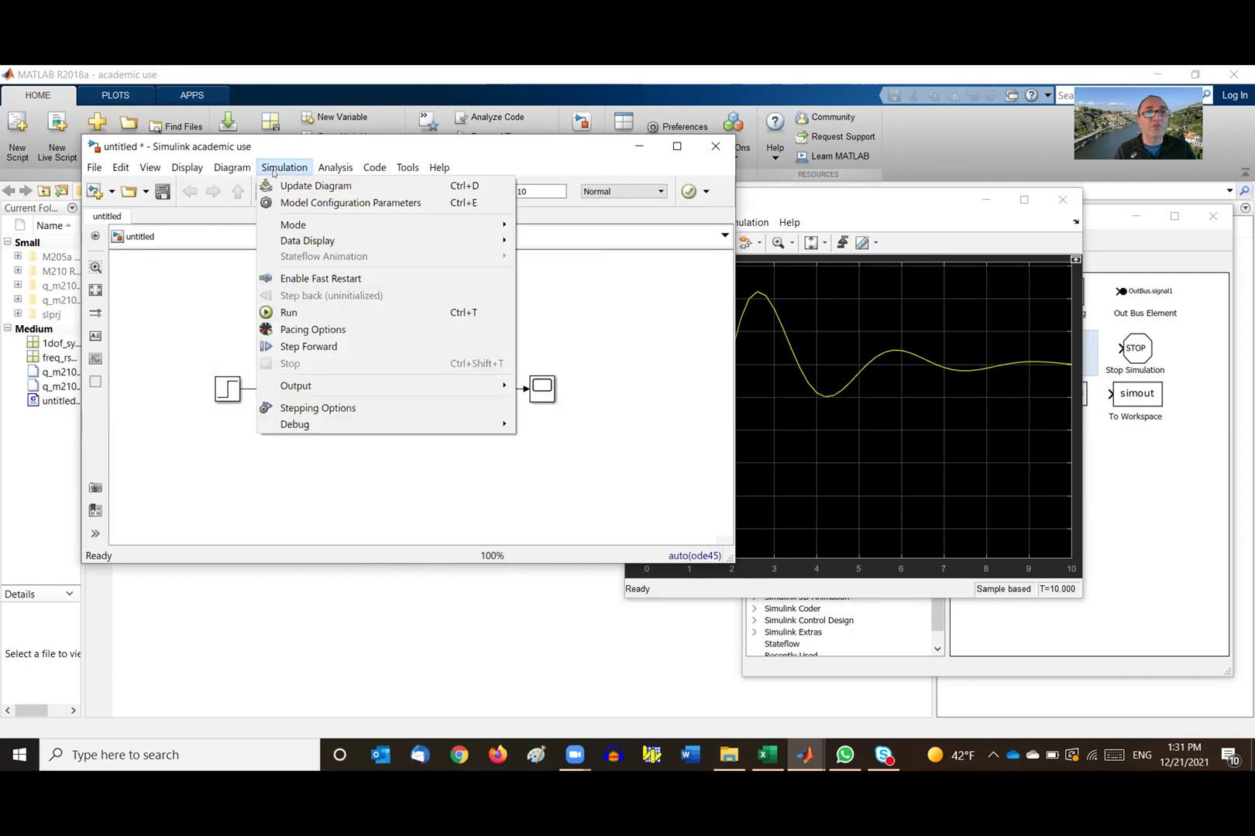
pyautogui.click(283, 202)
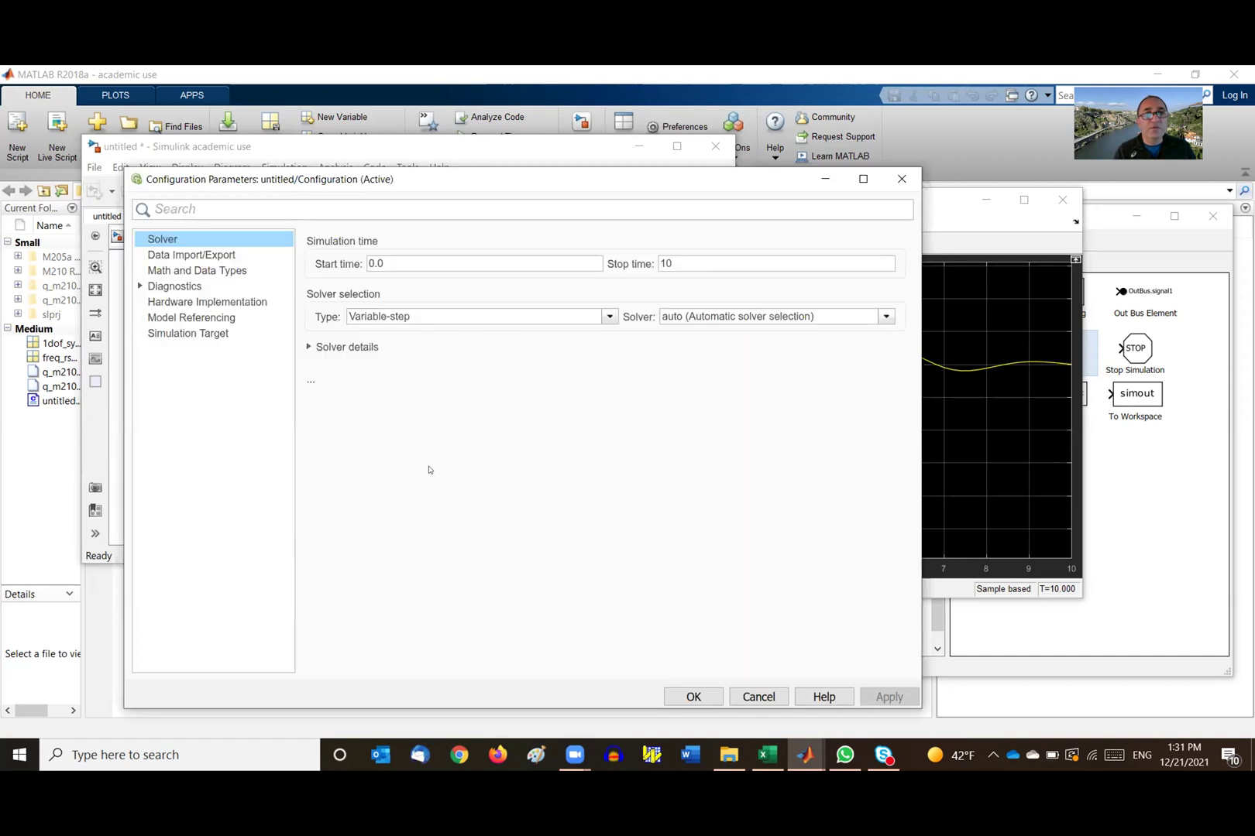
pyautogui.click(211, 256)
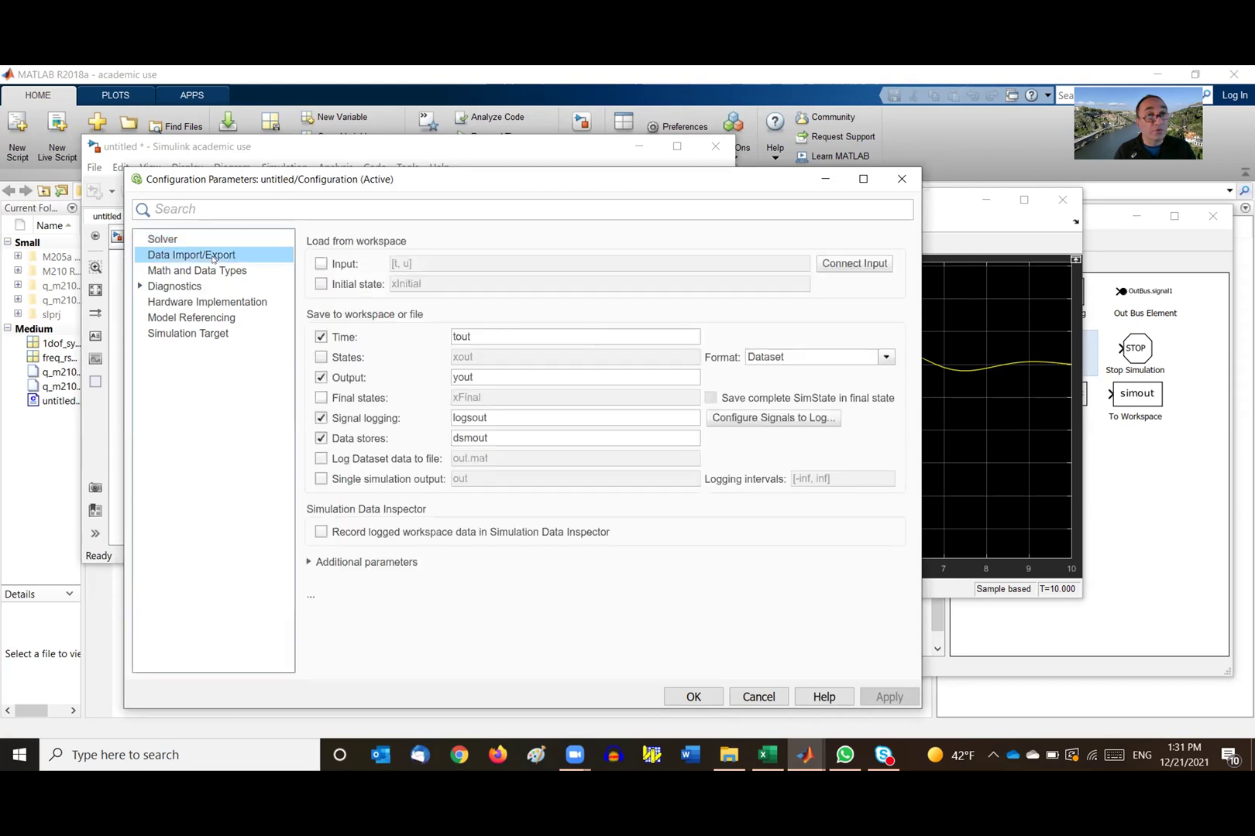
pyautogui.click(395, 562)
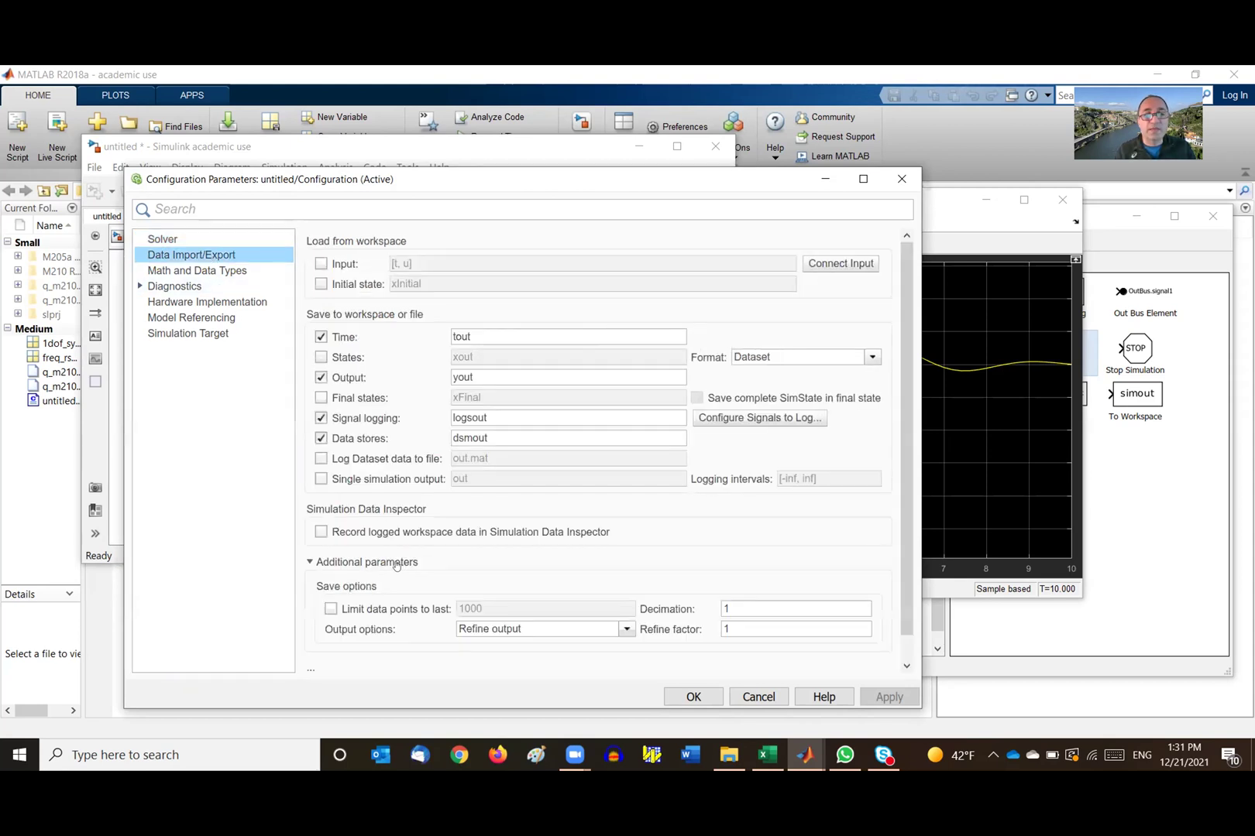
pyautogui.doubleClick(728, 628)
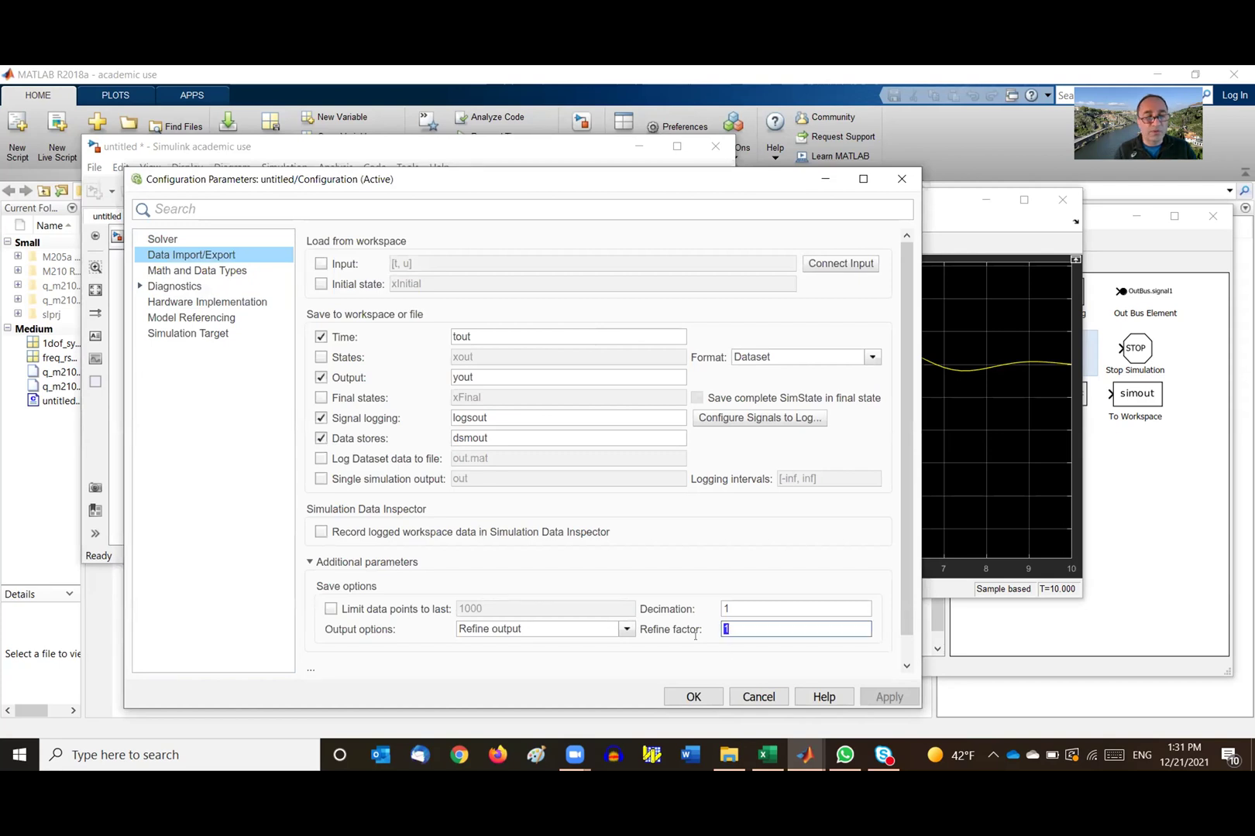
pyautogui.write('1')
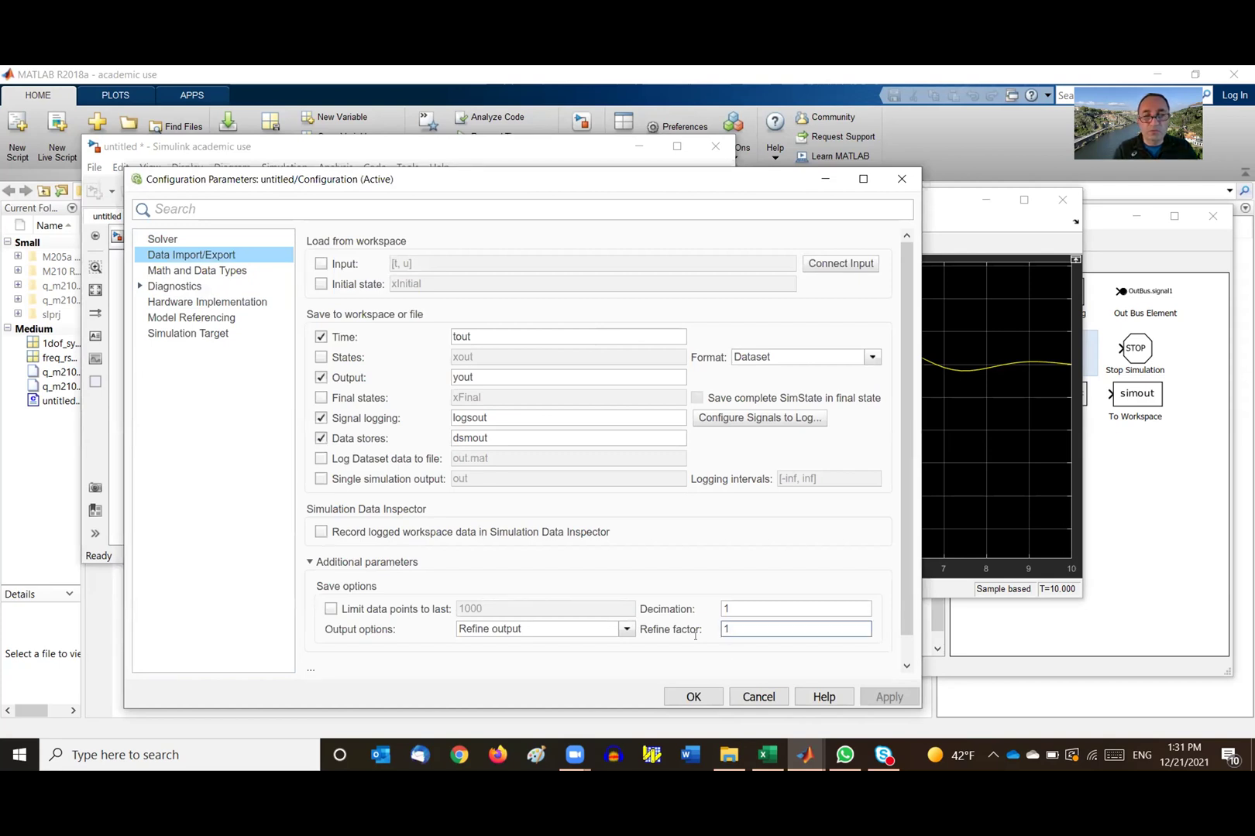
pyautogui.write('000')
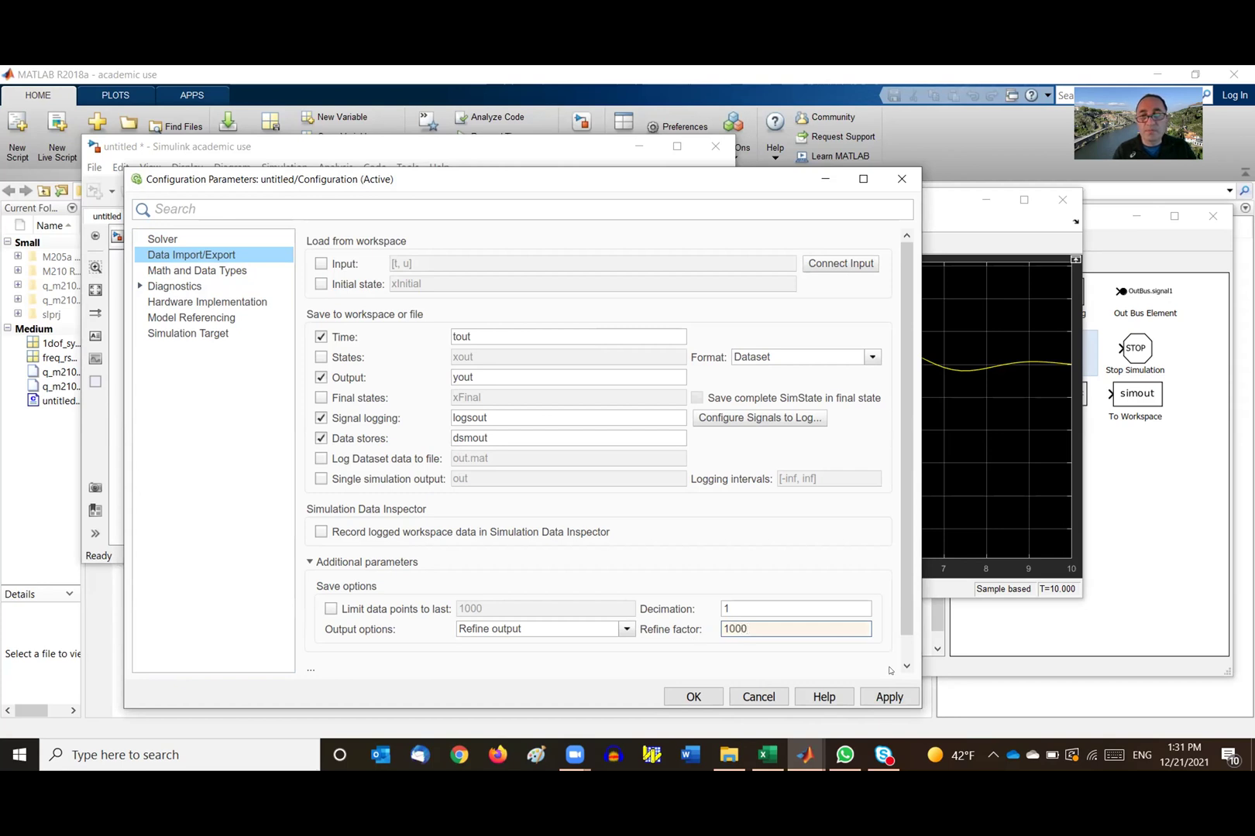
pyautogui.click(693, 698)
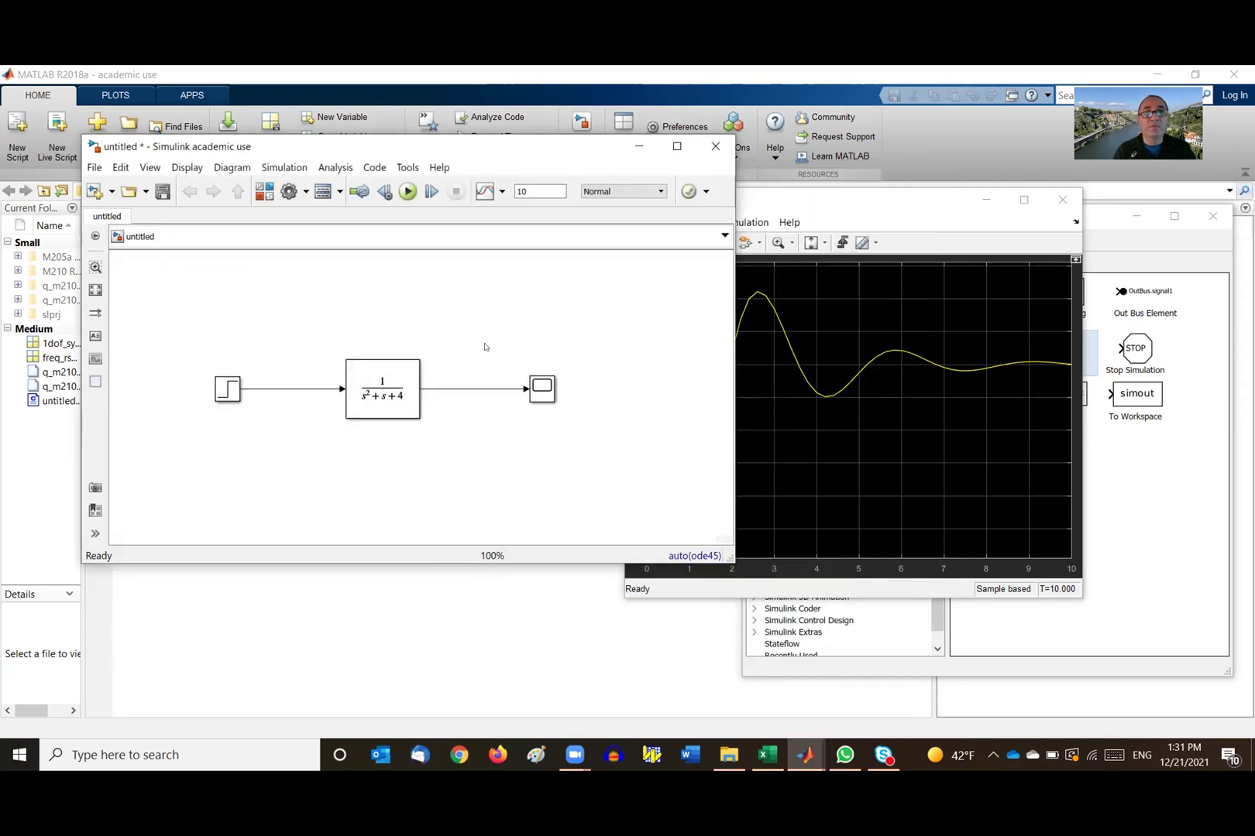
# Rerun the simulation and inspect the Scope plot full screen before returning to the model.
pyautogui.click(407, 192)
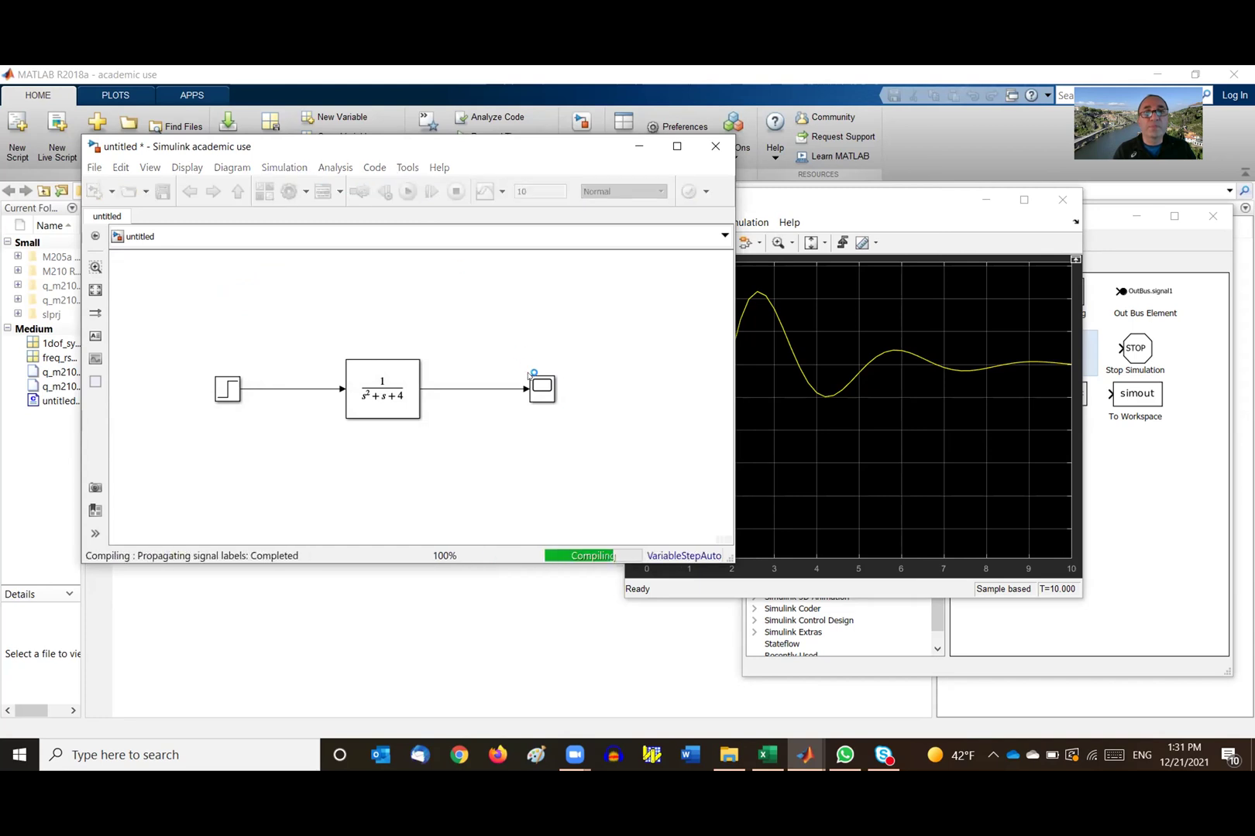
pyautogui.click(785, 415)
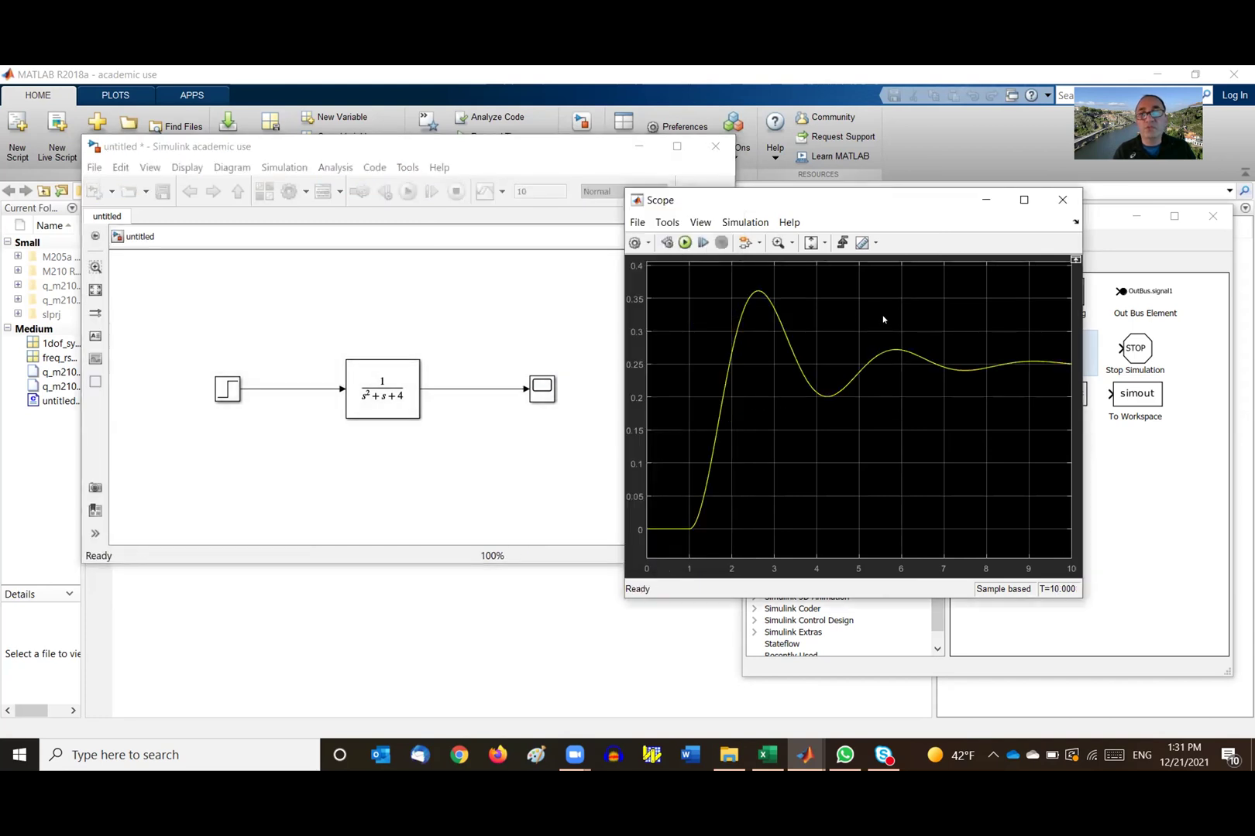
pyautogui.click(1023, 199)
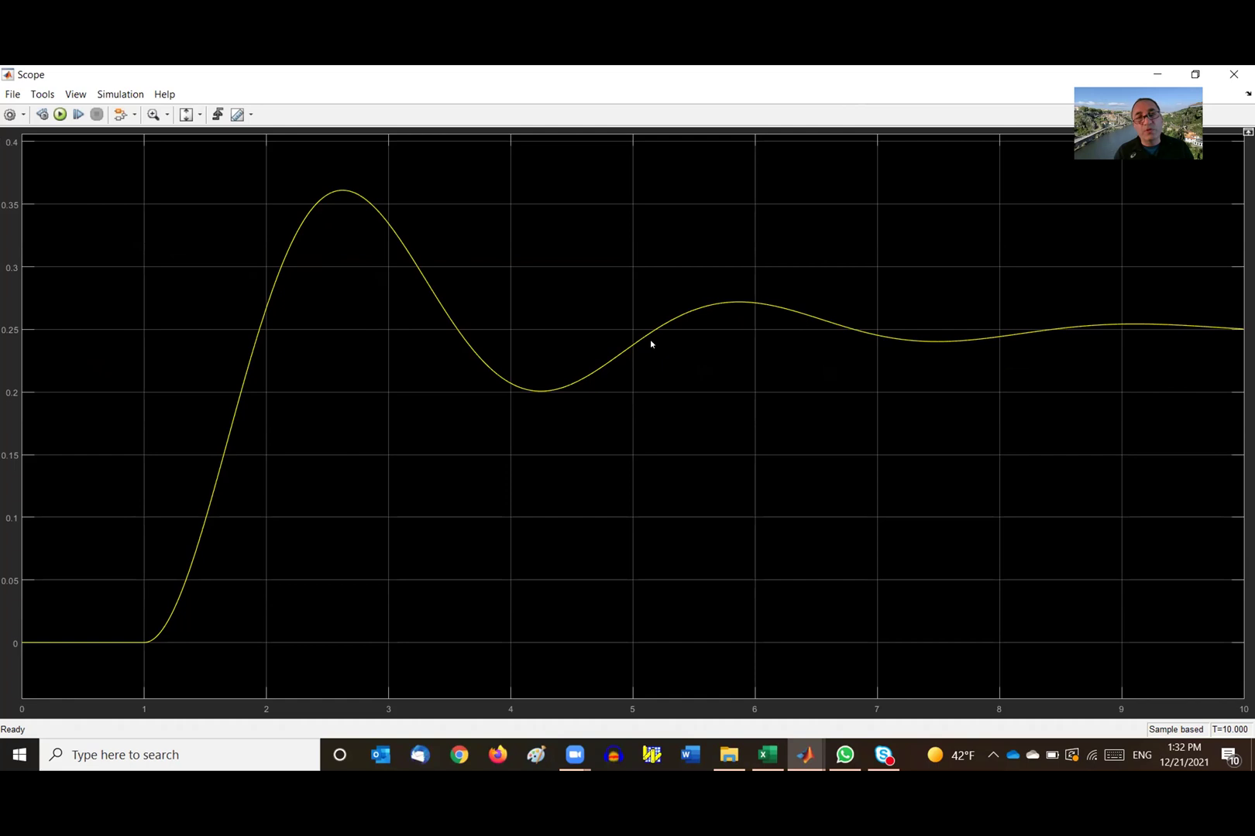
pyautogui.click(1157, 75)
pyautogui.click(398, 402)
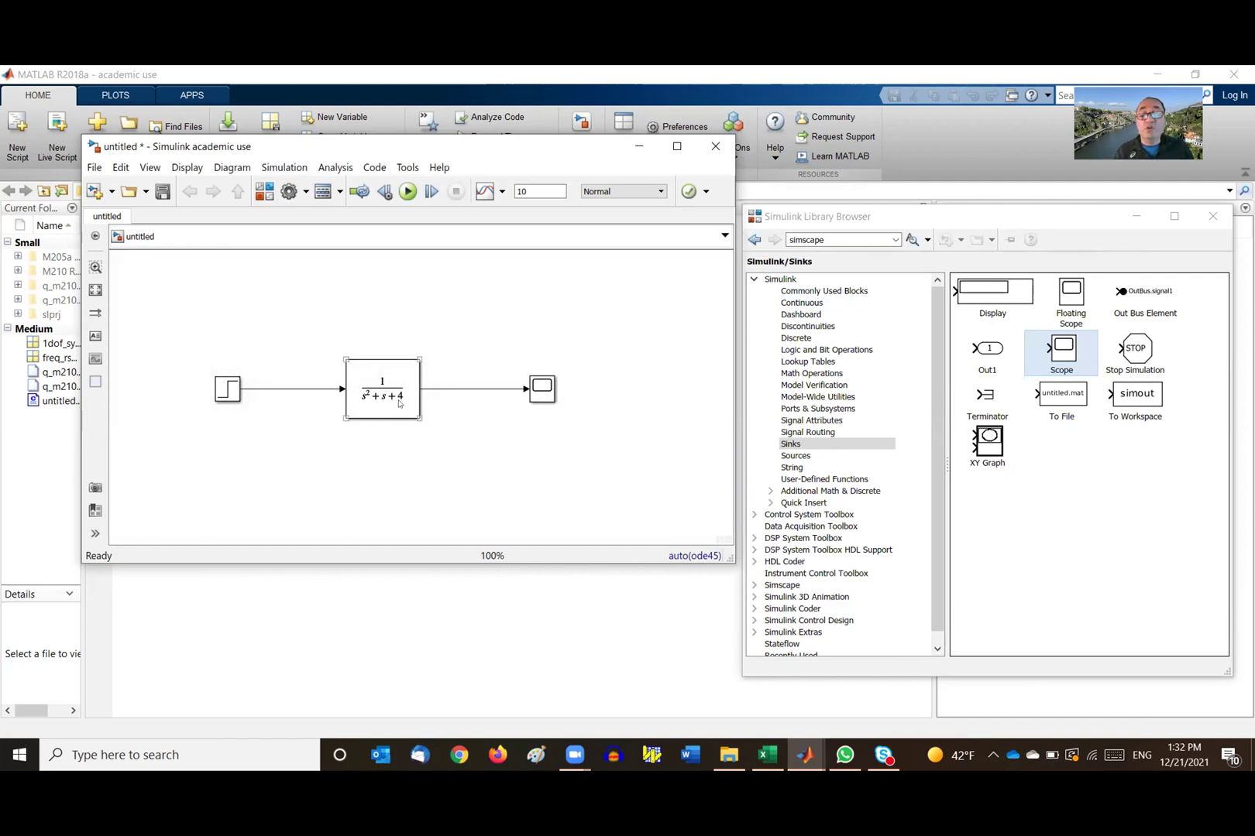
# Change the Transfer Fcn denominator to [1 .5 4] and rerun the simulation.
pyautogui.click(399, 403)
pyautogui.doubleClick(399, 403)
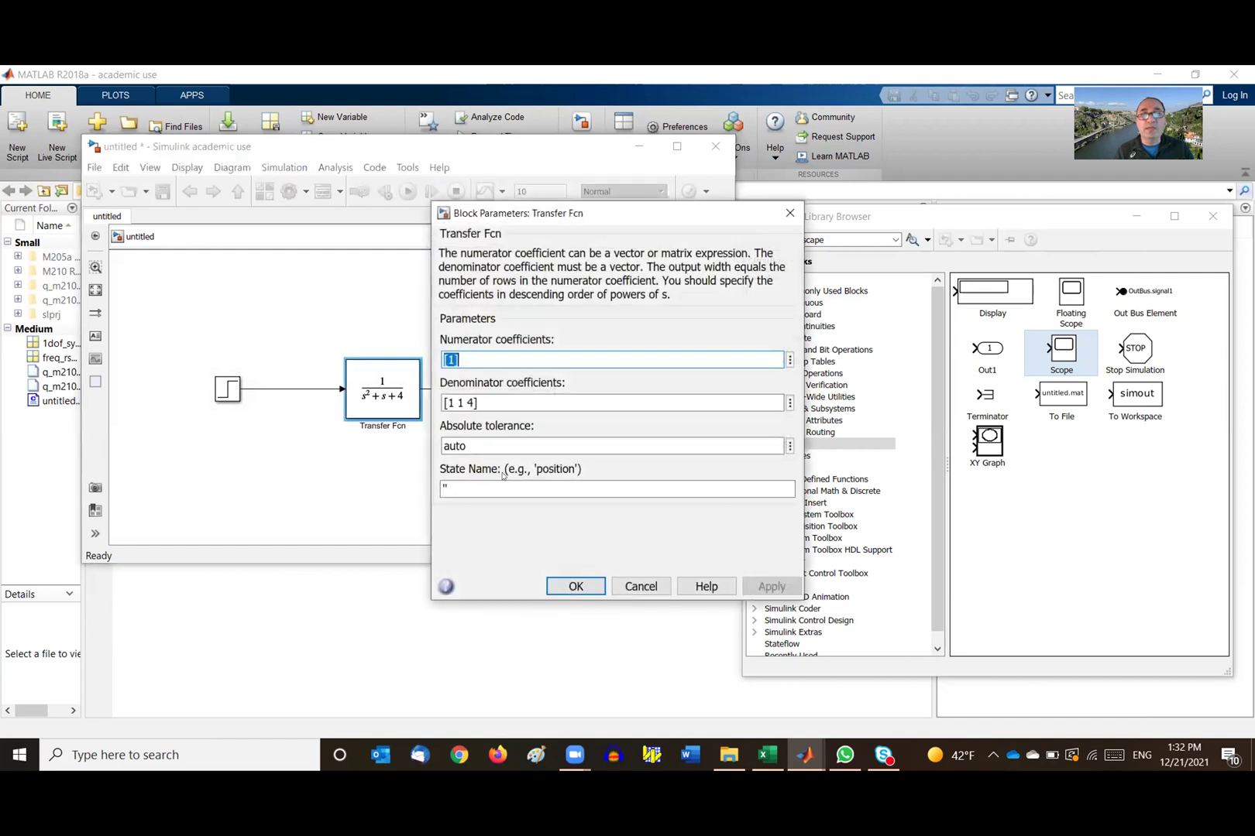
pyautogui.tripleClick(458, 401)
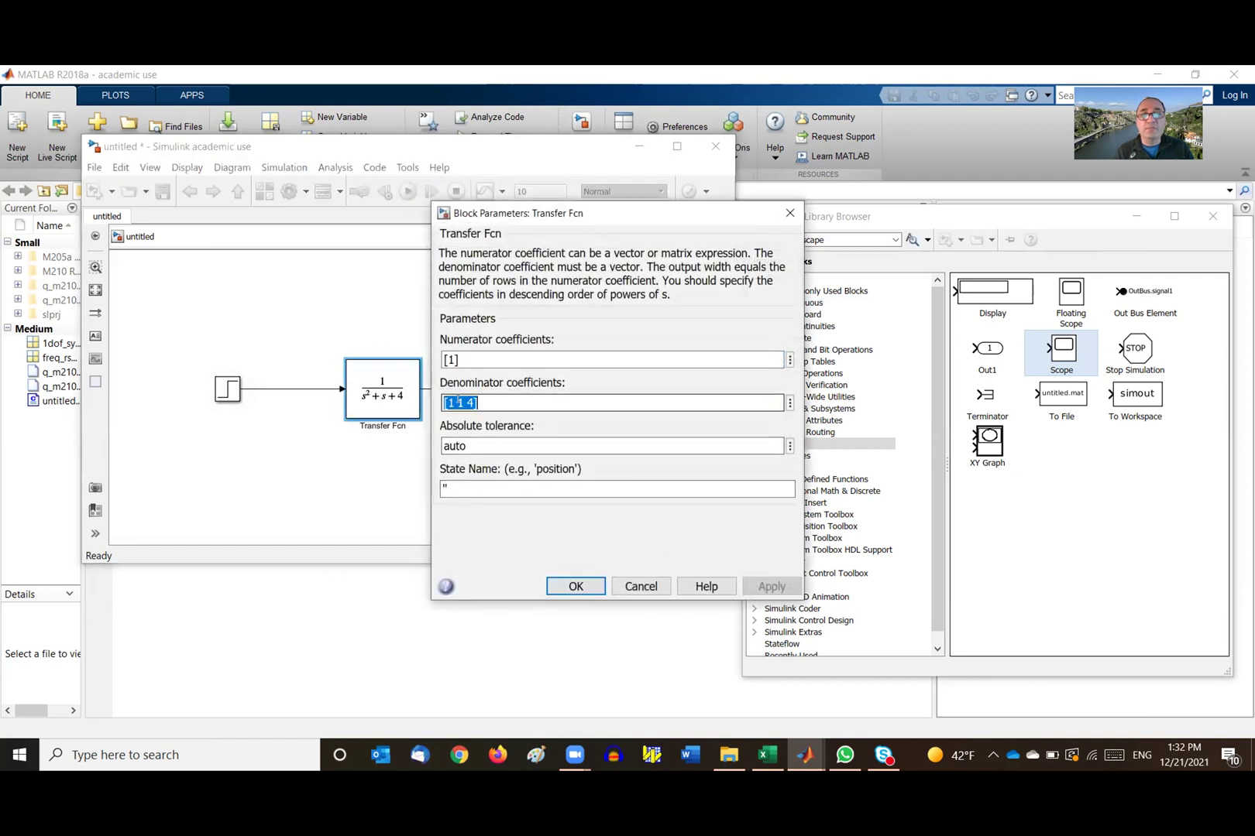
pyautogui.click(458, 401)
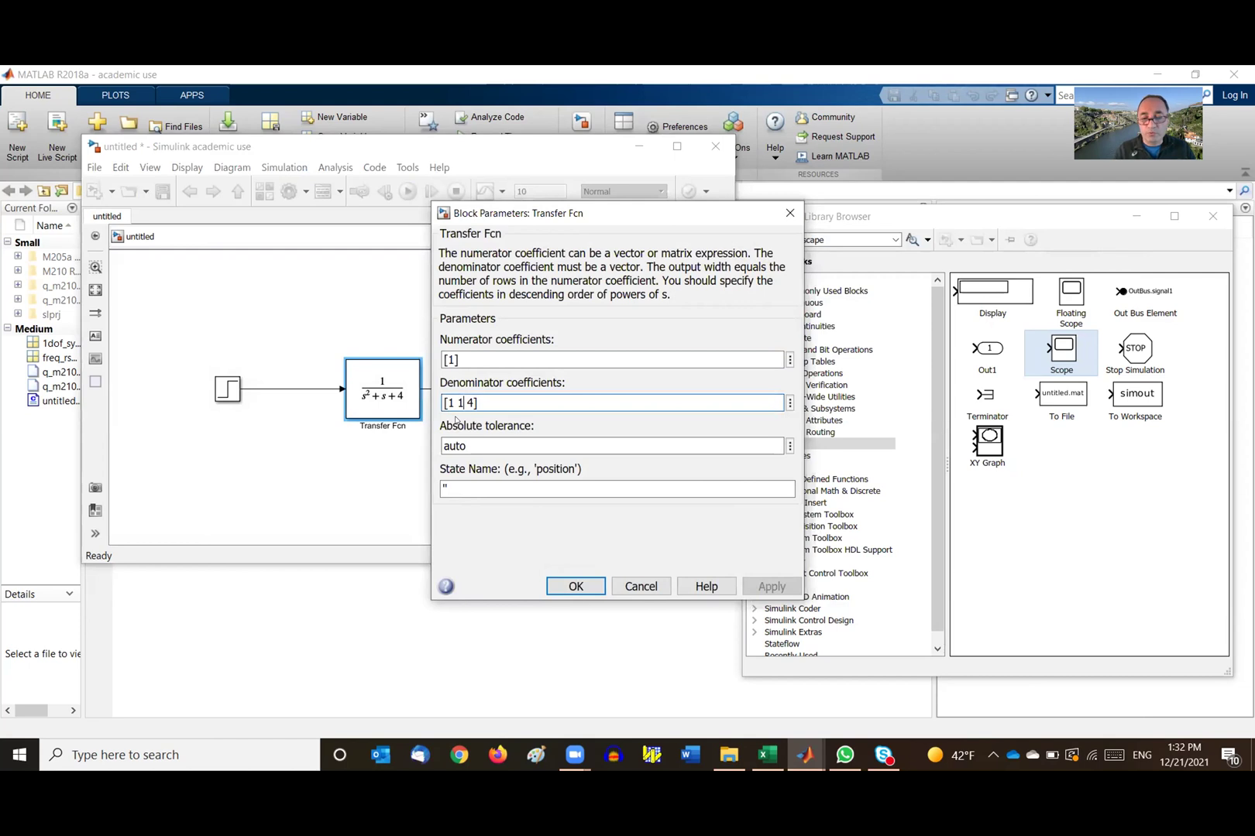
pyautogui.press('BackSpace')
pyautogui.write('.5')
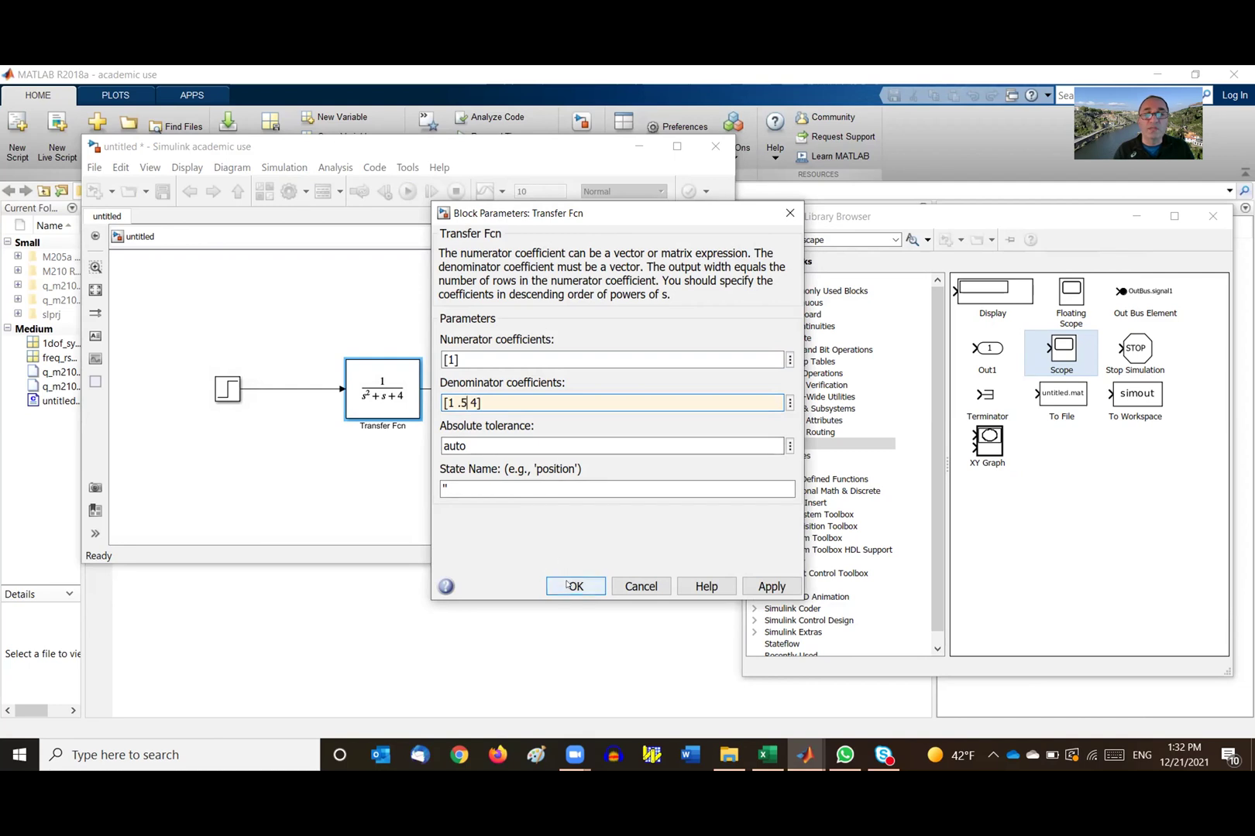
pyautogui.click(771, 586)
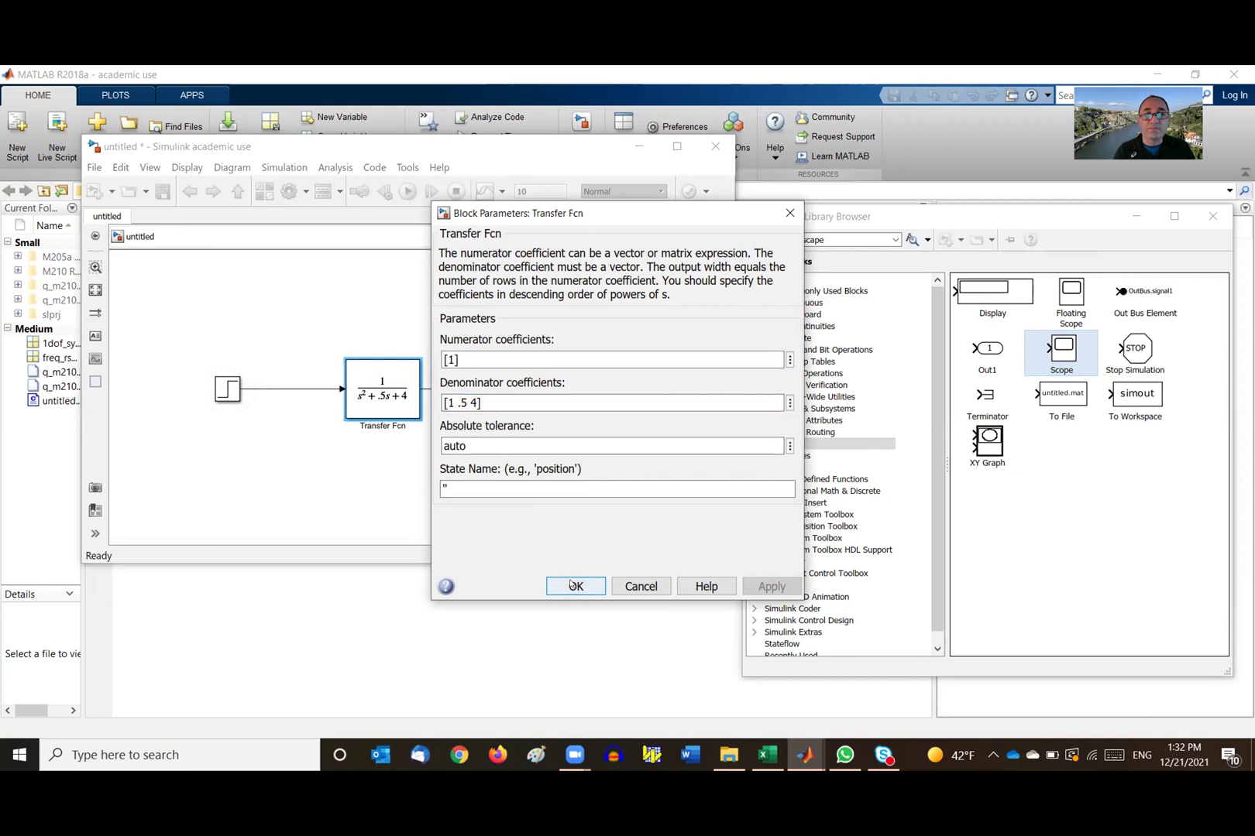
pyautogui.click(573, 585)
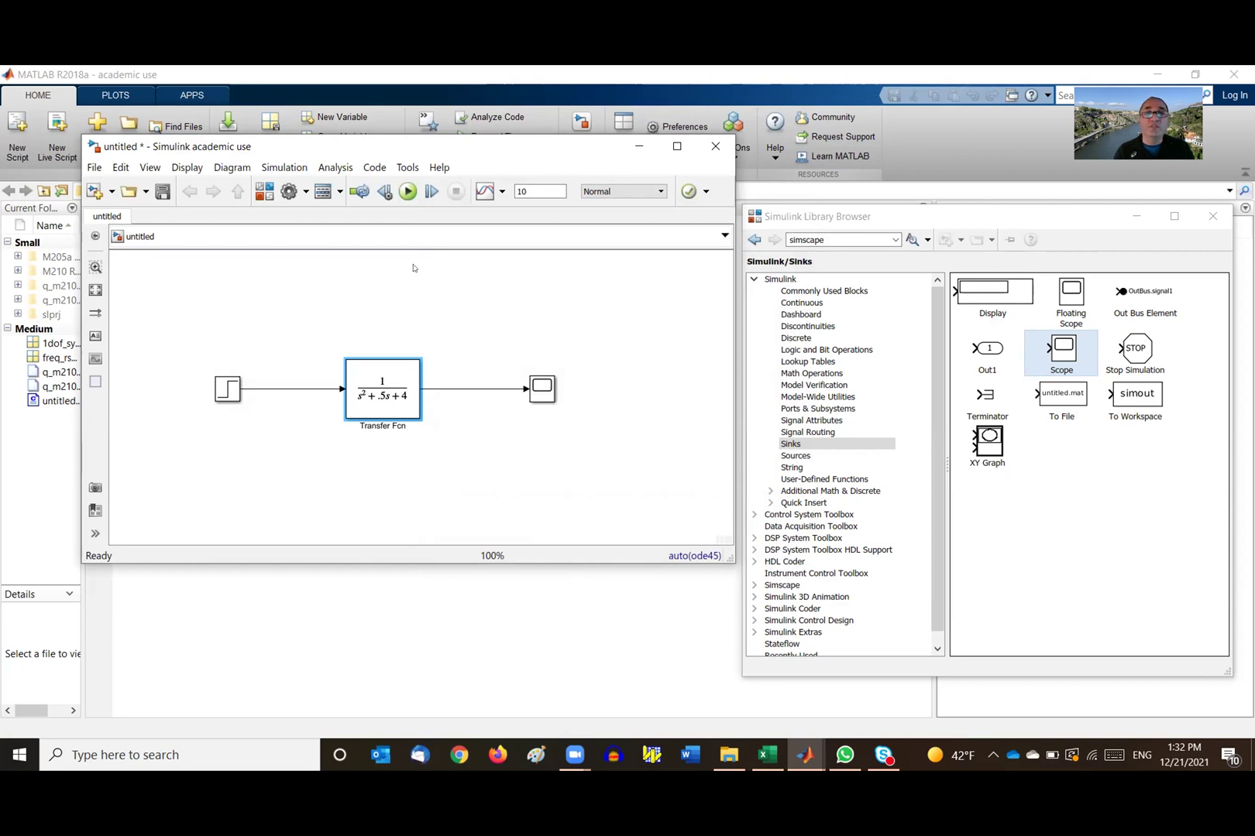
pyautogui.click(407, 191)
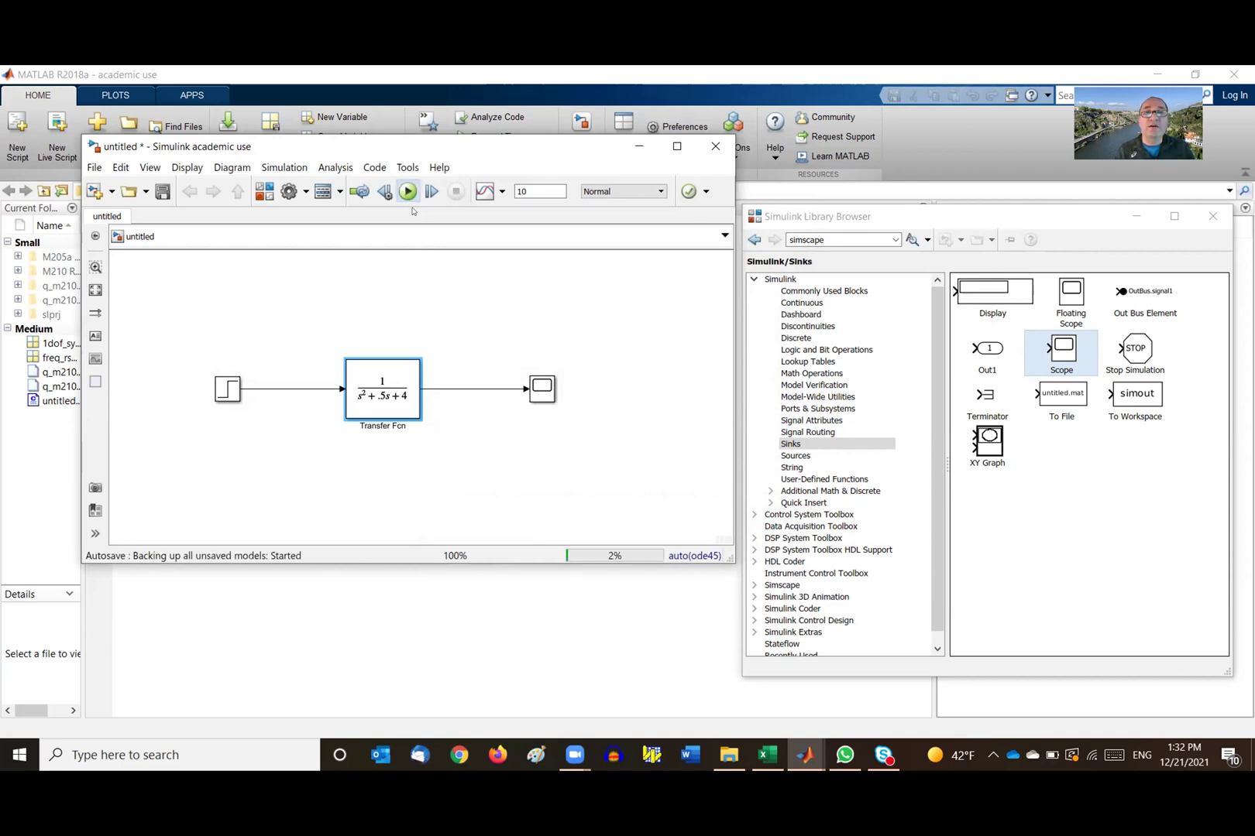
# Raise the stop time from 10 to 20, rerun, and view the s²+.5s+4 response on the Scope.
pyautogui.doubleClick(540, 393)
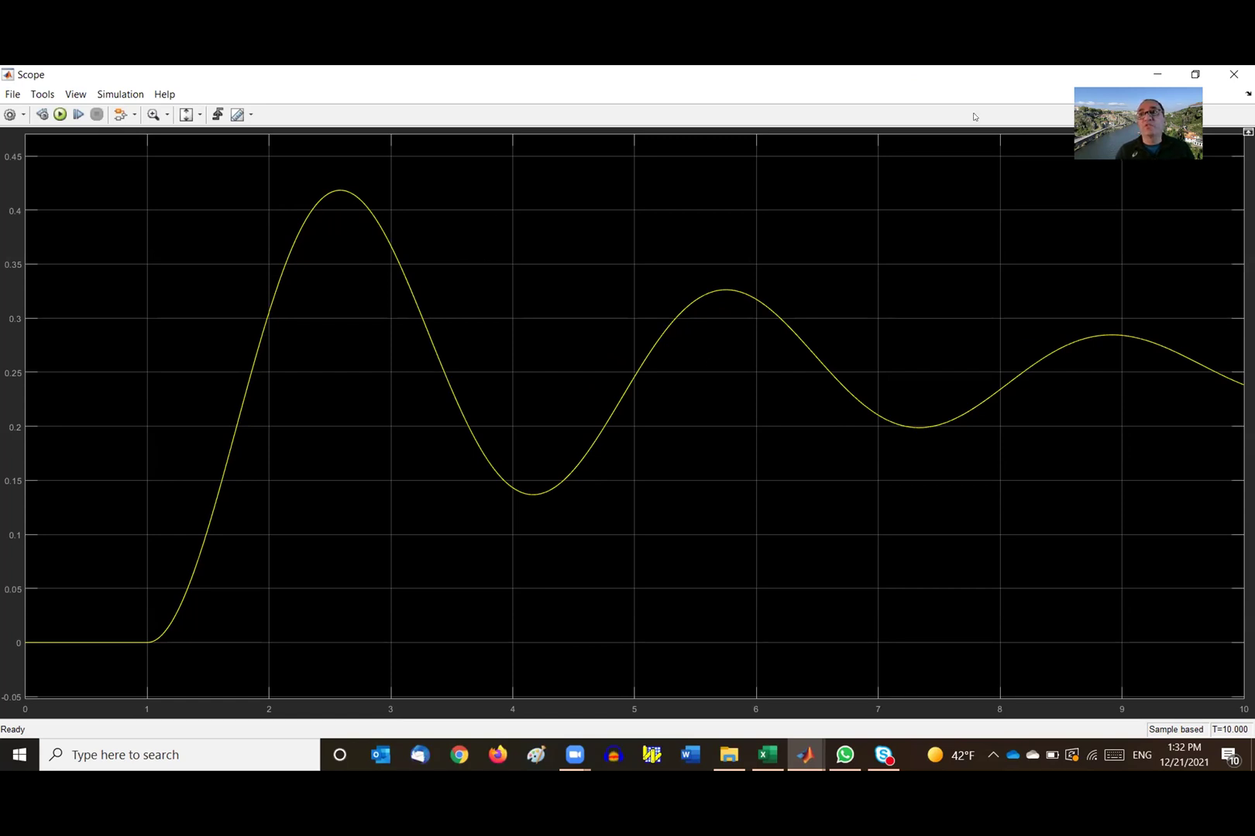
pyautogui.click(1195, 74)
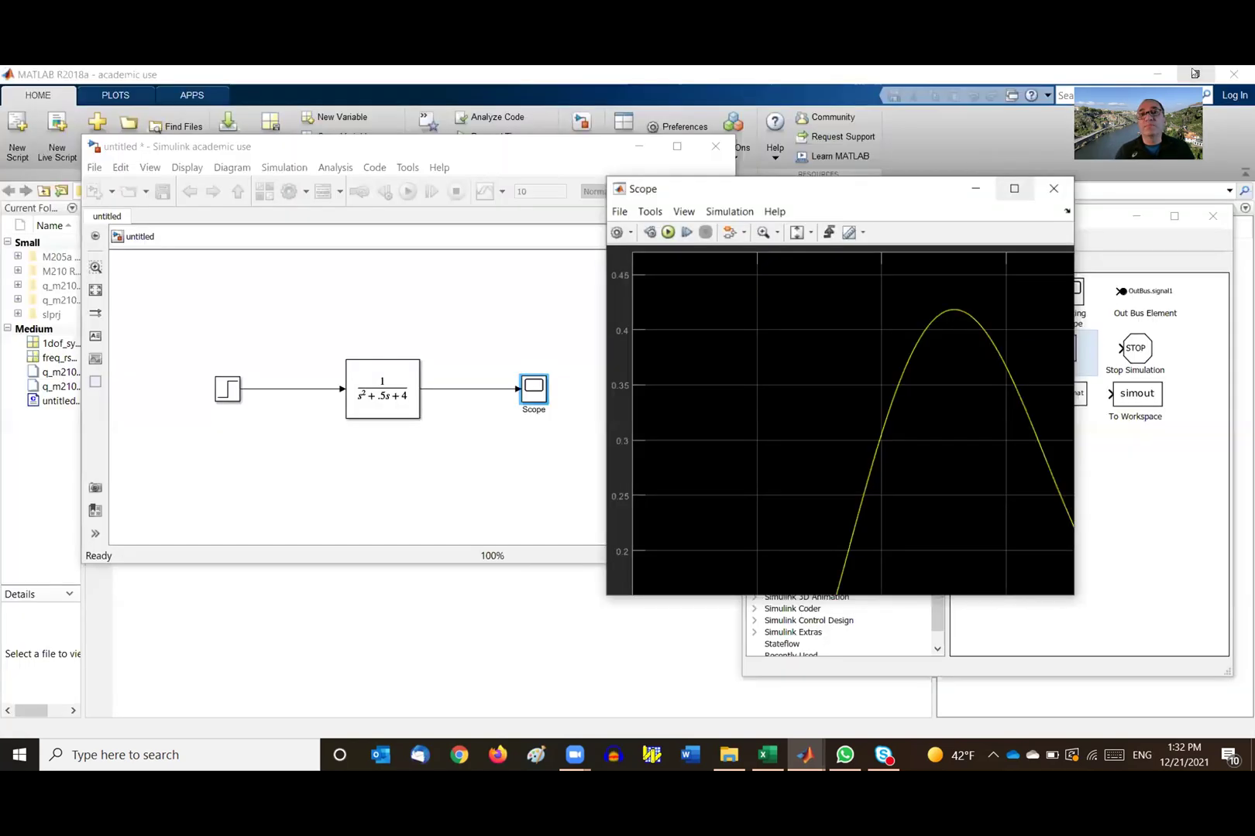
pyautogui.click(527, 193)
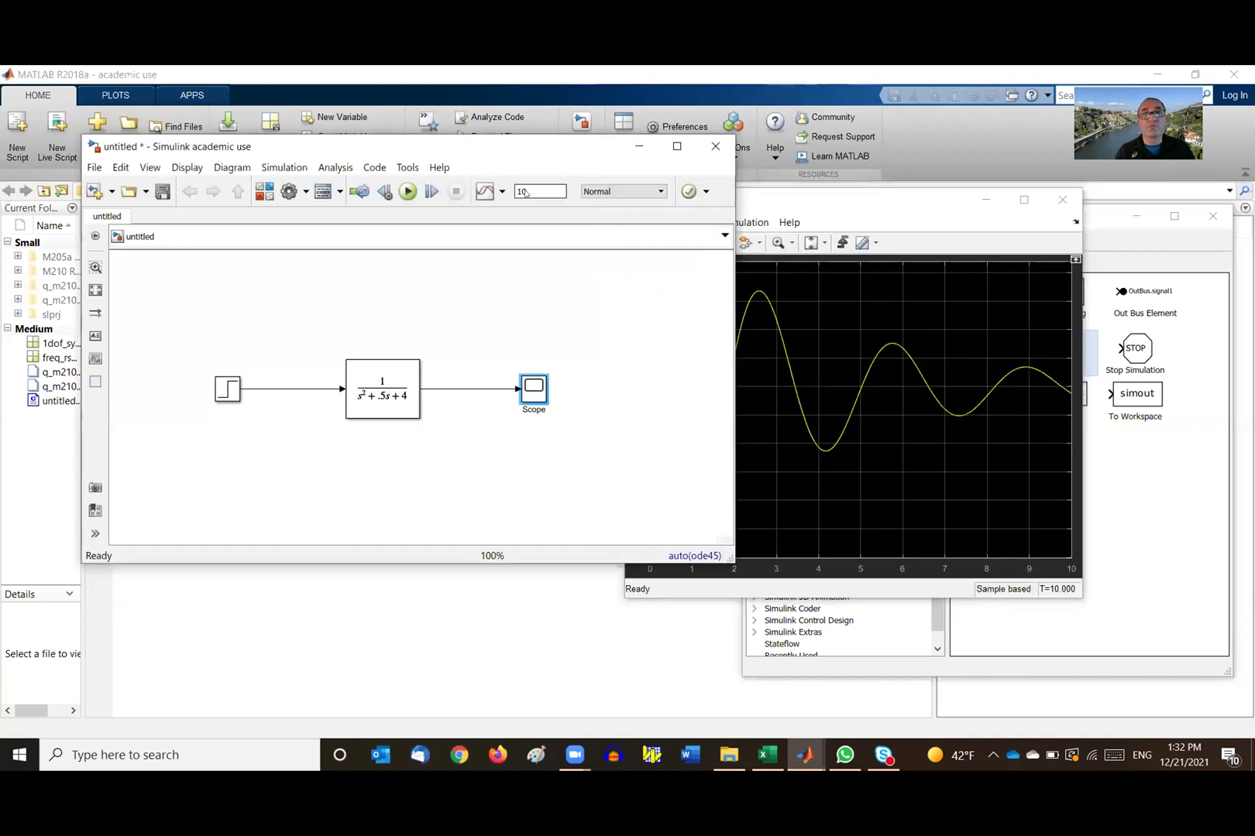
pyautogui.doubleClick(525, 192)
pyautogui.write('20')
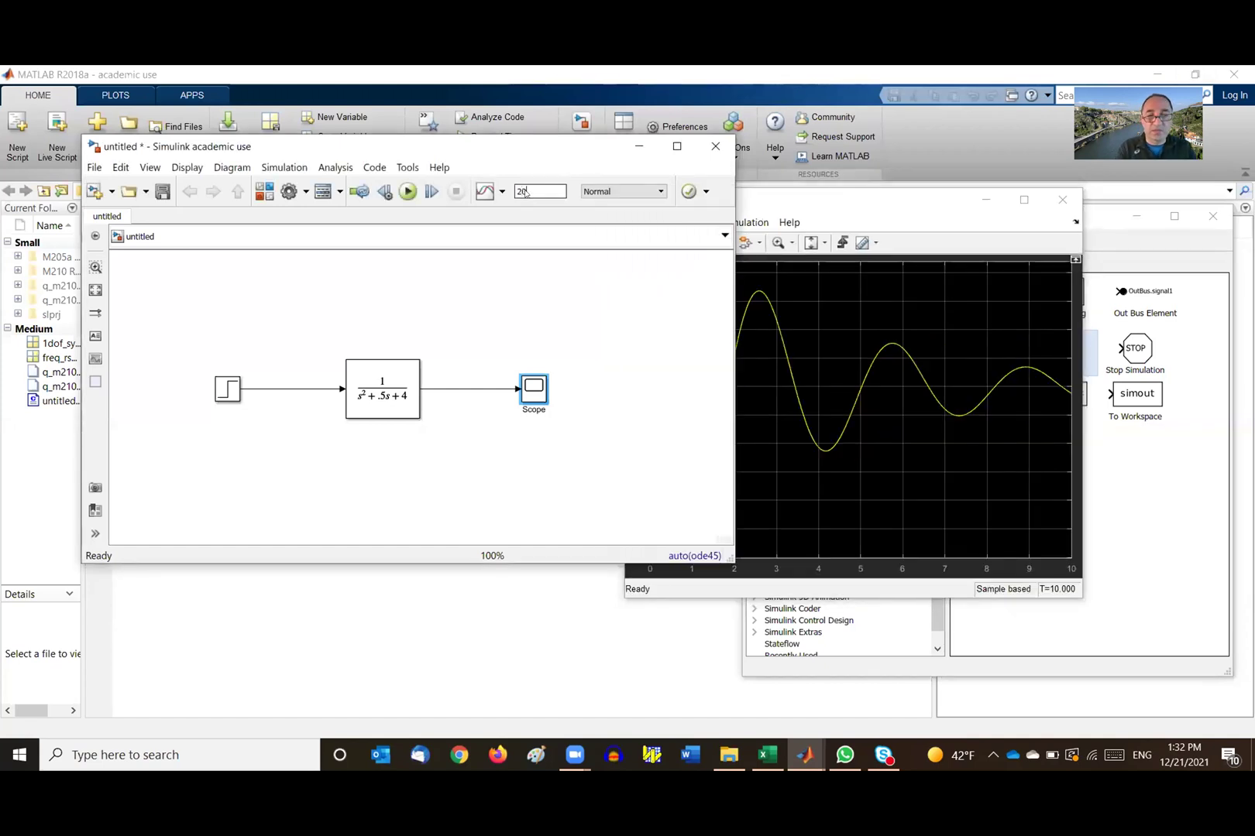
pyautogui.click(408, 191)
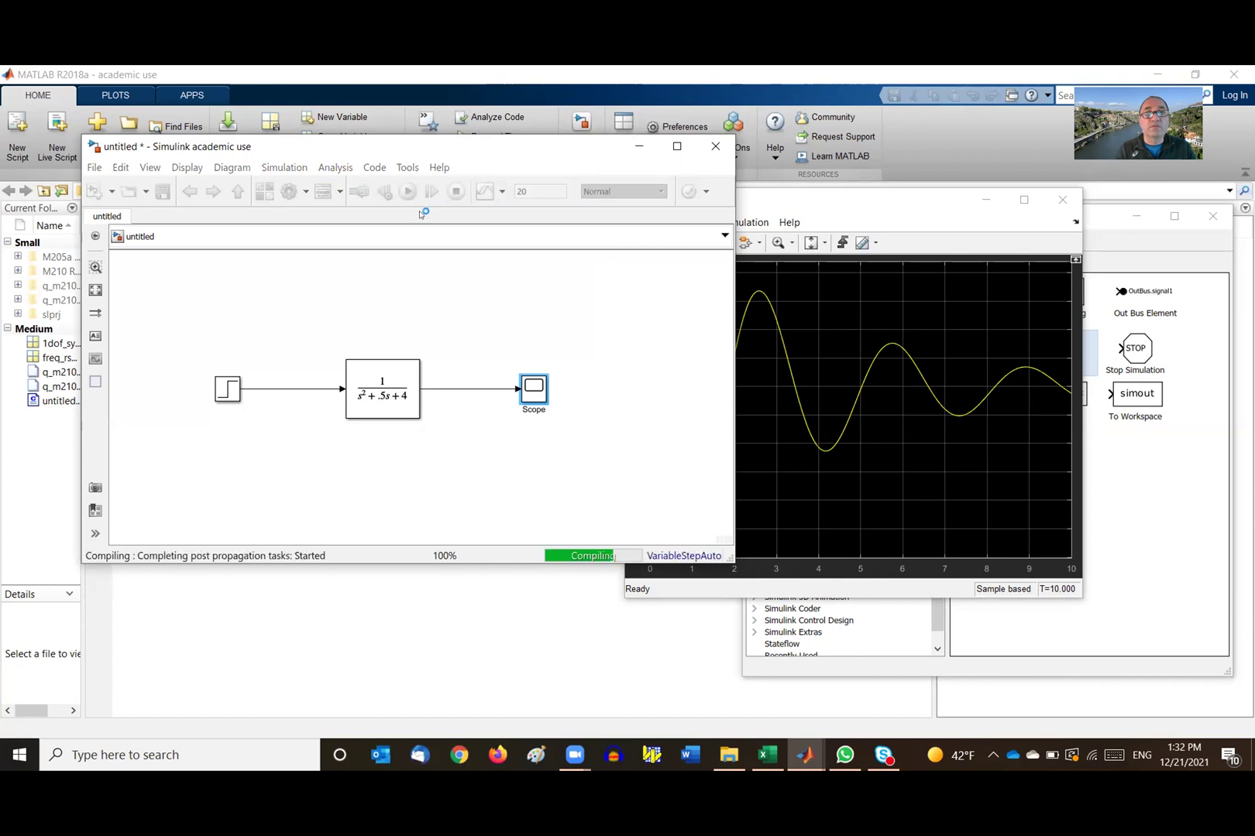
pyautogui.click(829, 444)
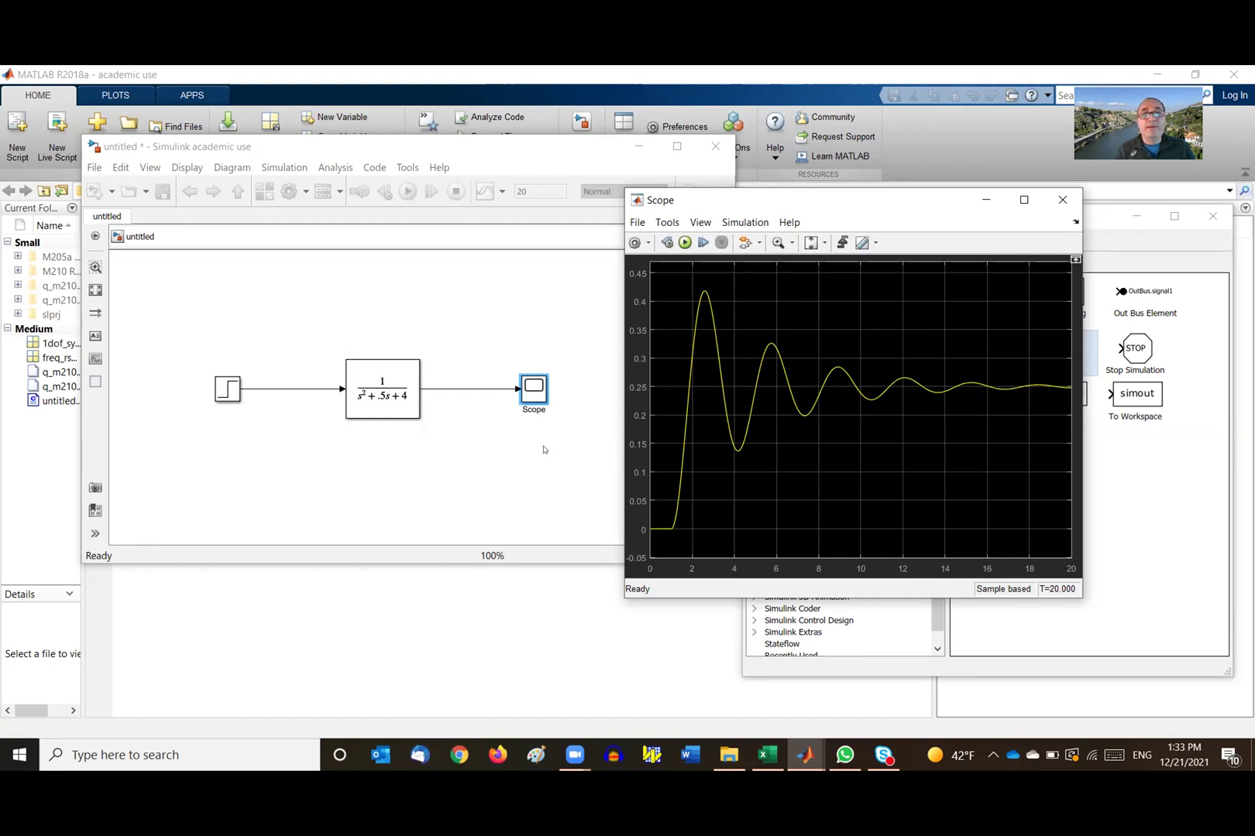
pyautogui.click(404, 394)
# Replace the .5 damping coefficient with 4, giving a Transfer Fcn denominator of [1 4 4].
pyautogui.doubleClick(399, 397)
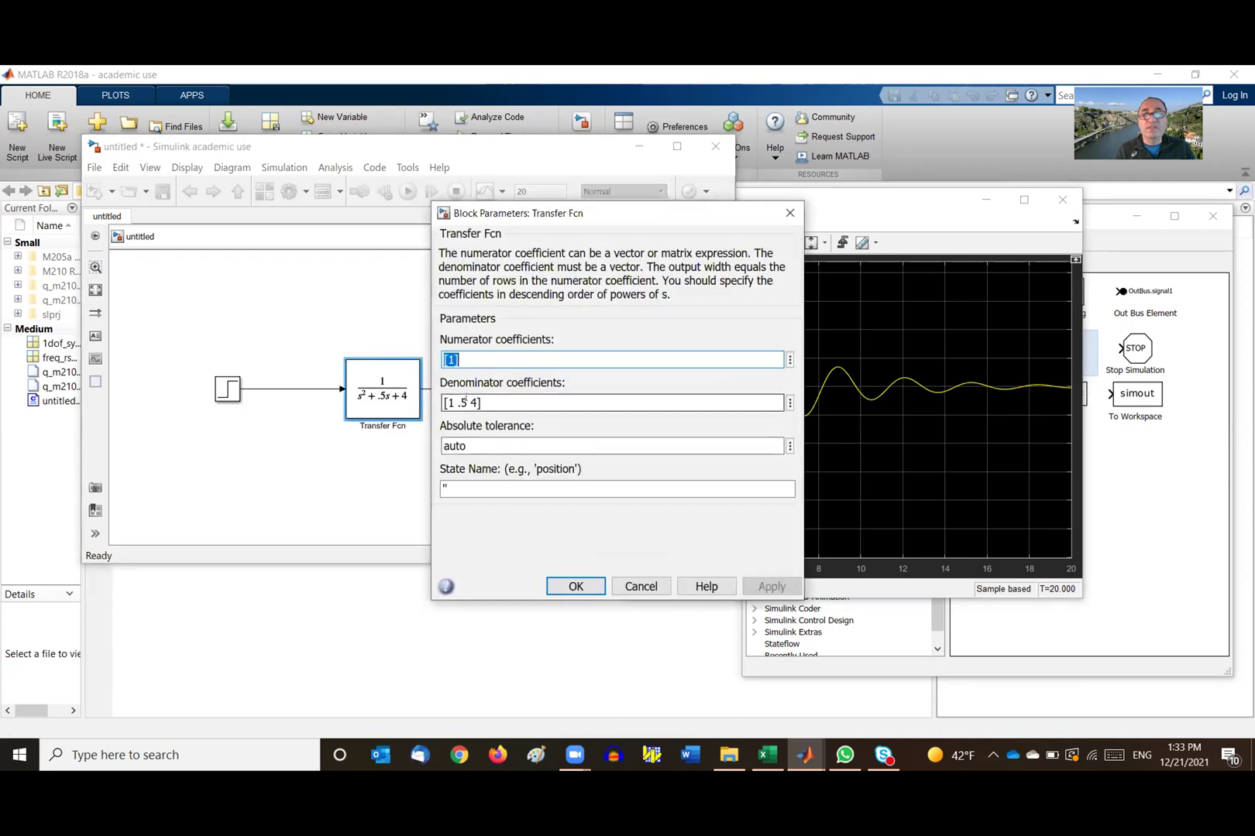
pyautogui.click(465, 399)
pyautogui.press('BackSpace')
pyautogui.press('BackSpace')
pyautogui.write('4')
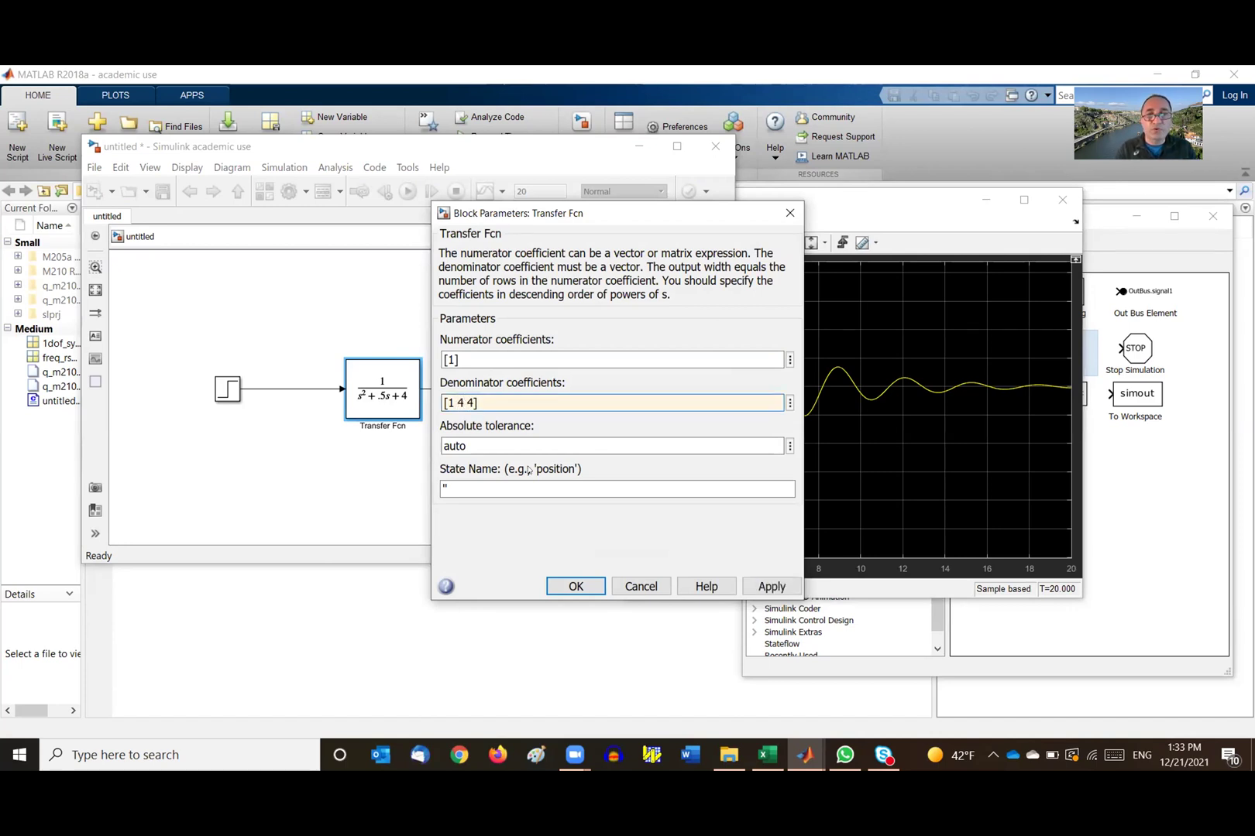
pyautogui.click(576, 586)
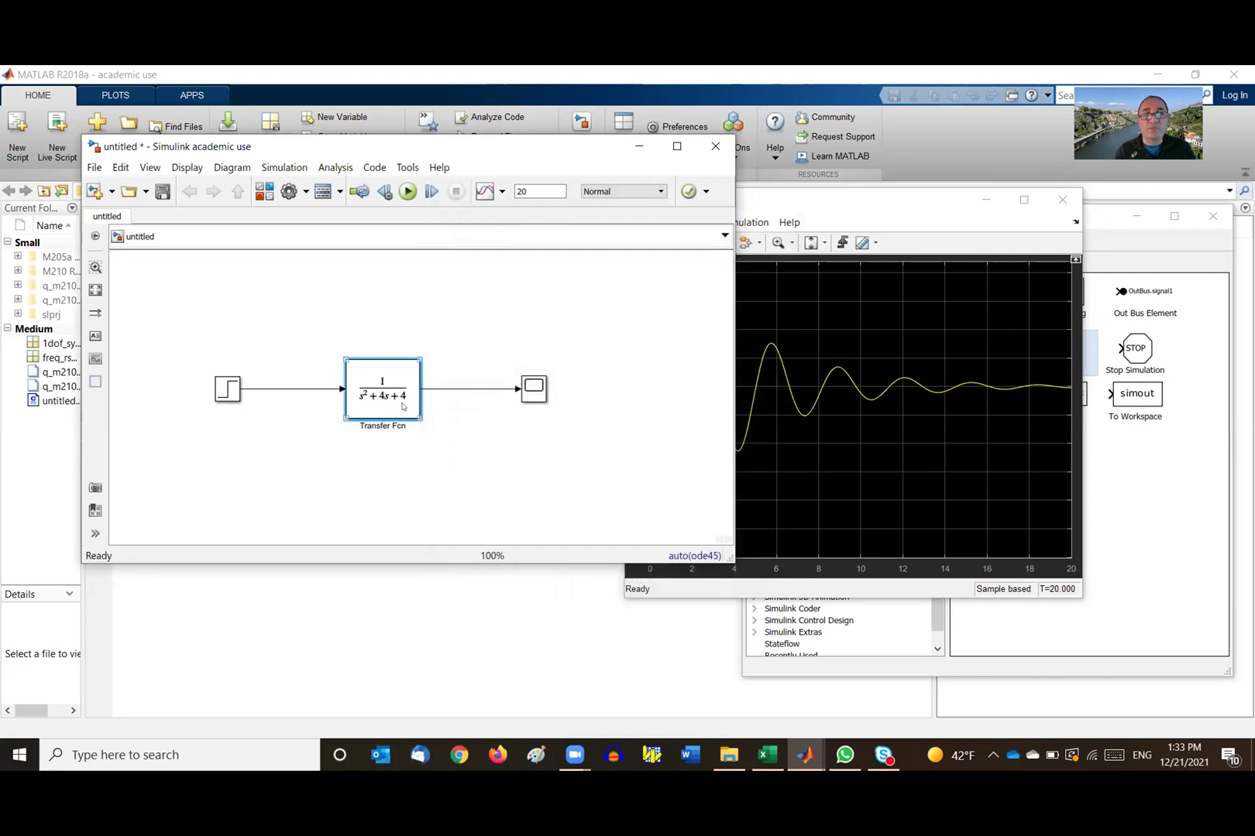
# Simulate the 1/(s²+4s+4) model and view its Scope response rising without overshoot to 0.25.
pyautogui.click(404, 189)
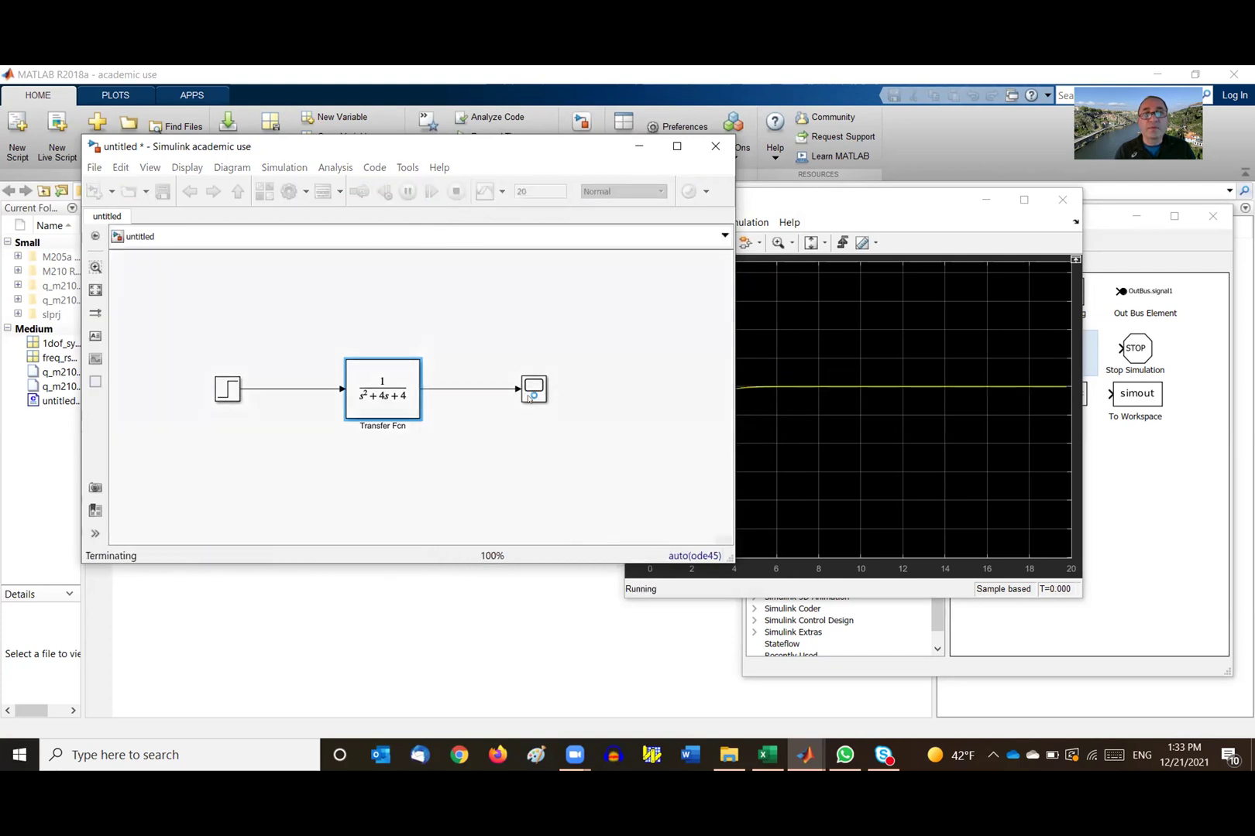
pyautogui.click(798, 421)
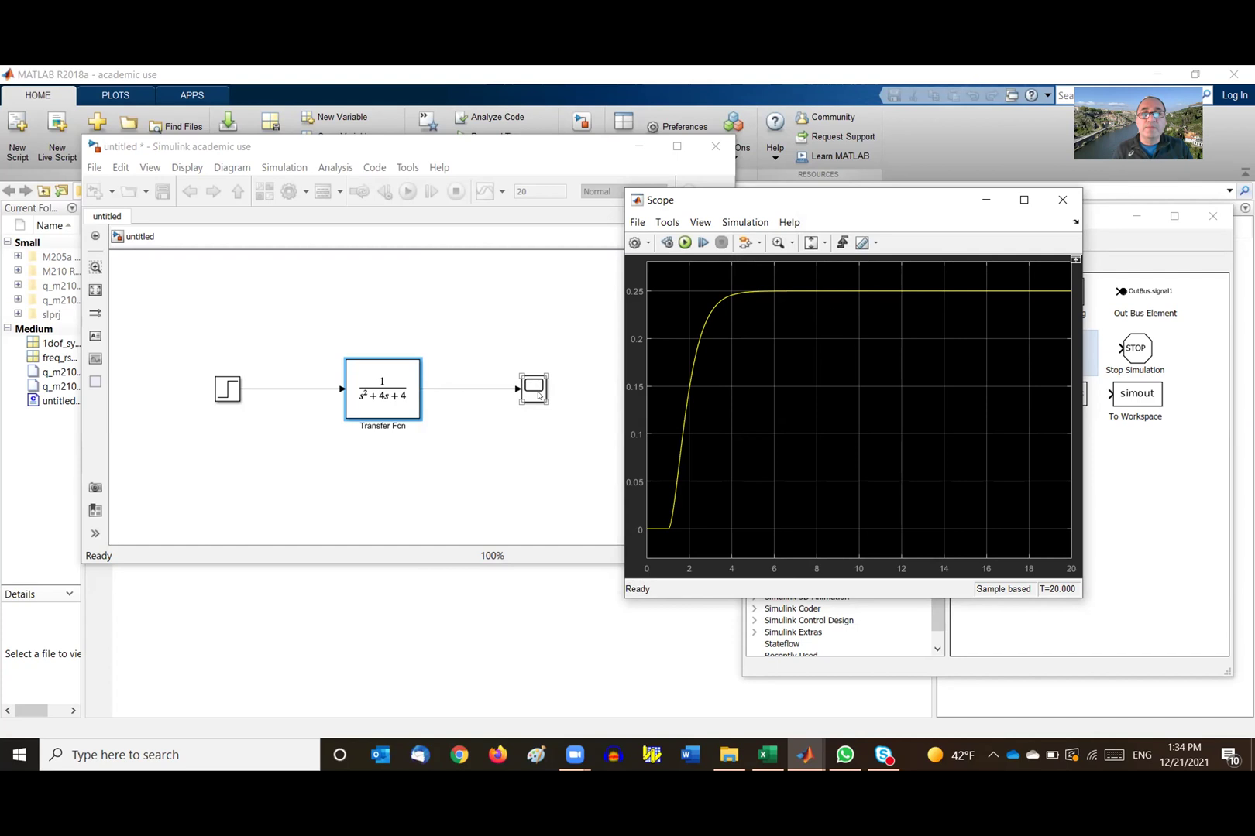
# Change the Transfer Fcn denominator to [1 8 4], making it 1/(s²+8s+4).
pyautogui.click(409, 395)
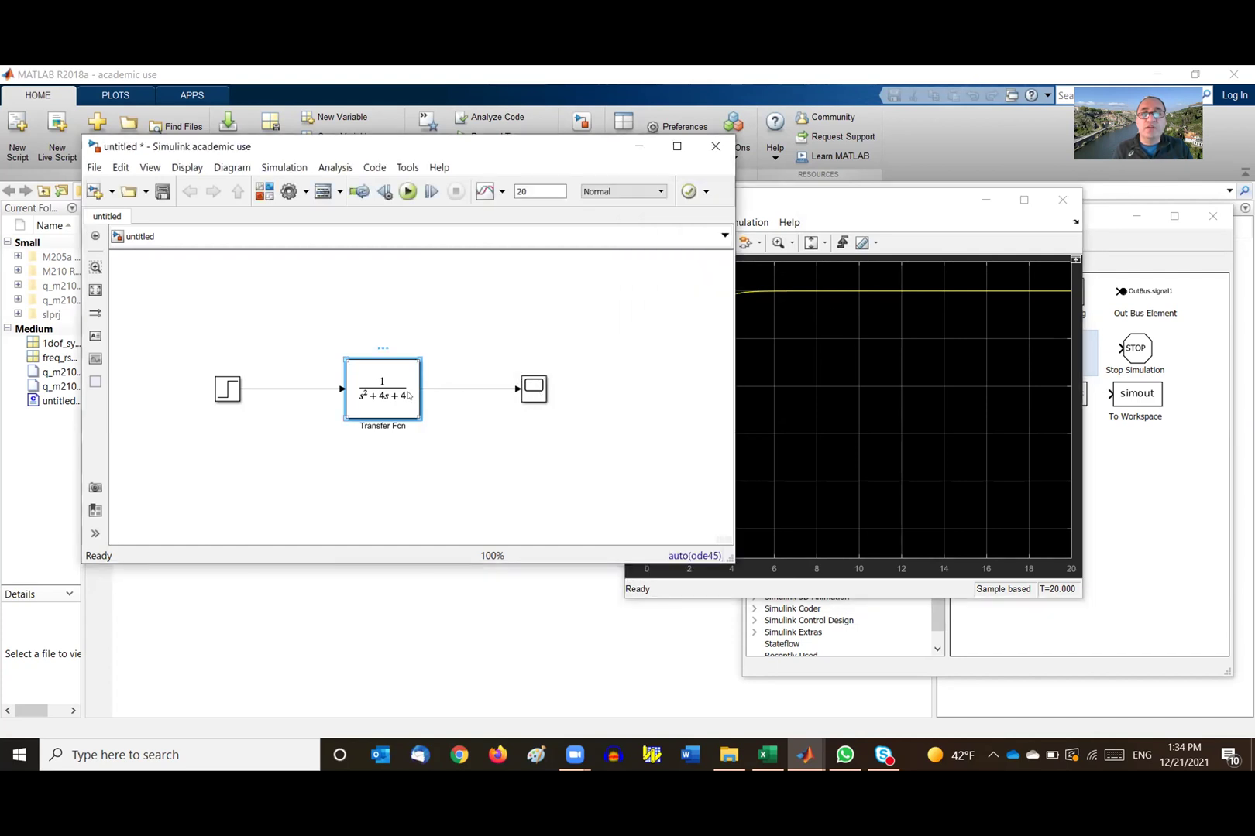
pyautogui.doubleClick(409, 396)
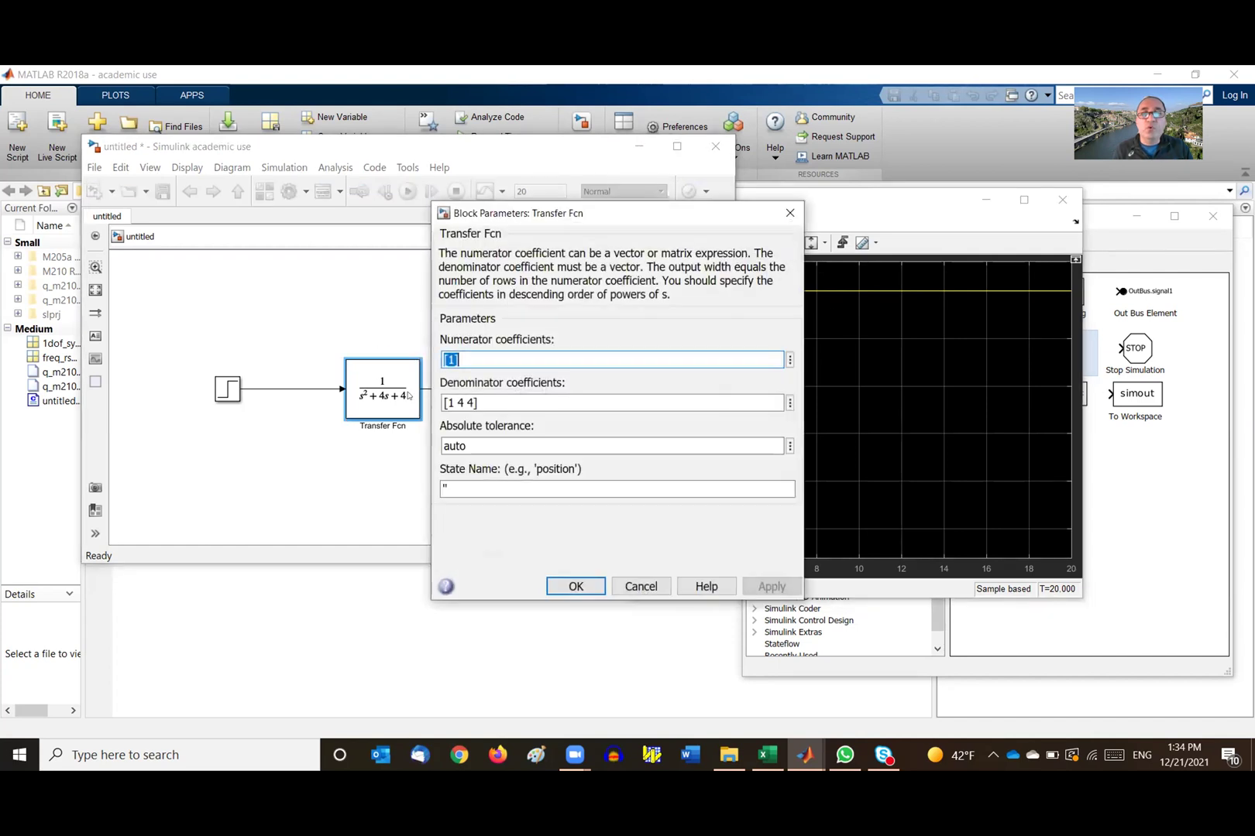
pyautogui.doubleClick(462, 402)
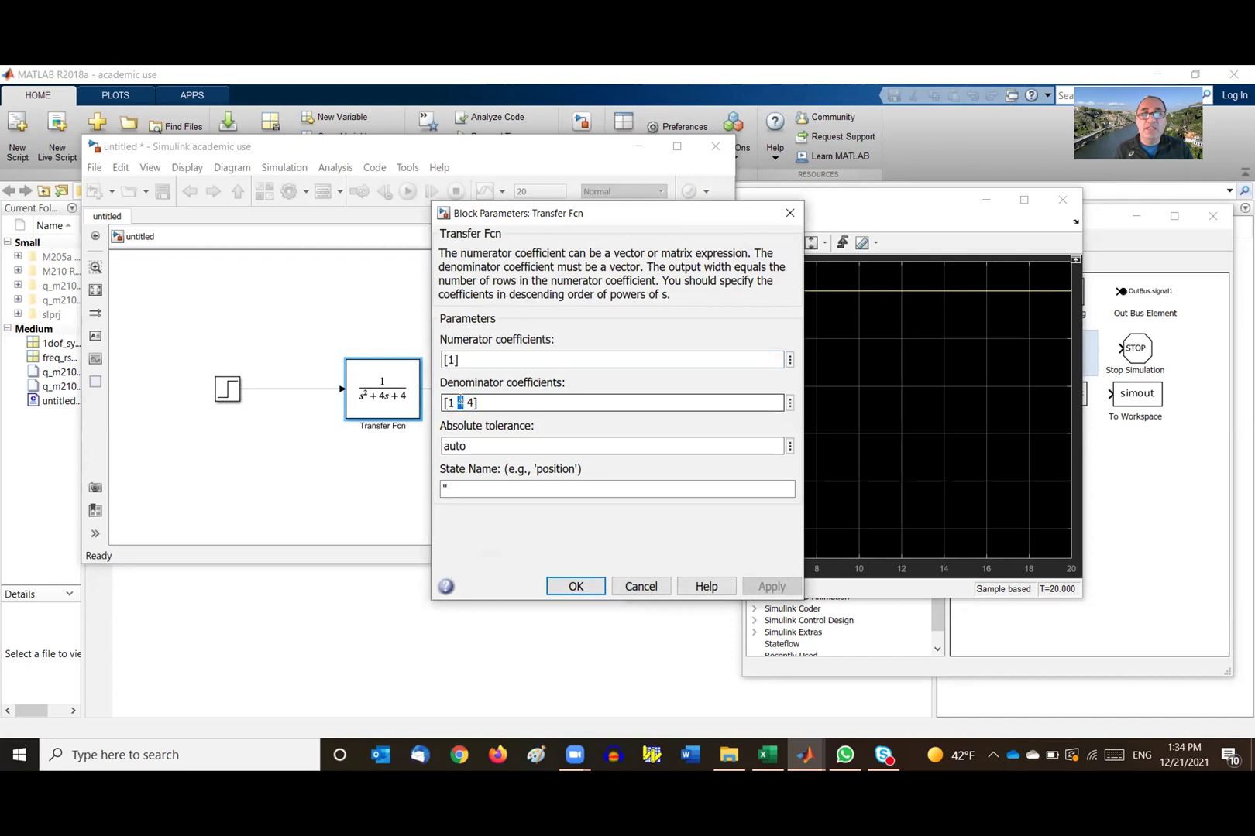
pyautogui.write('8')
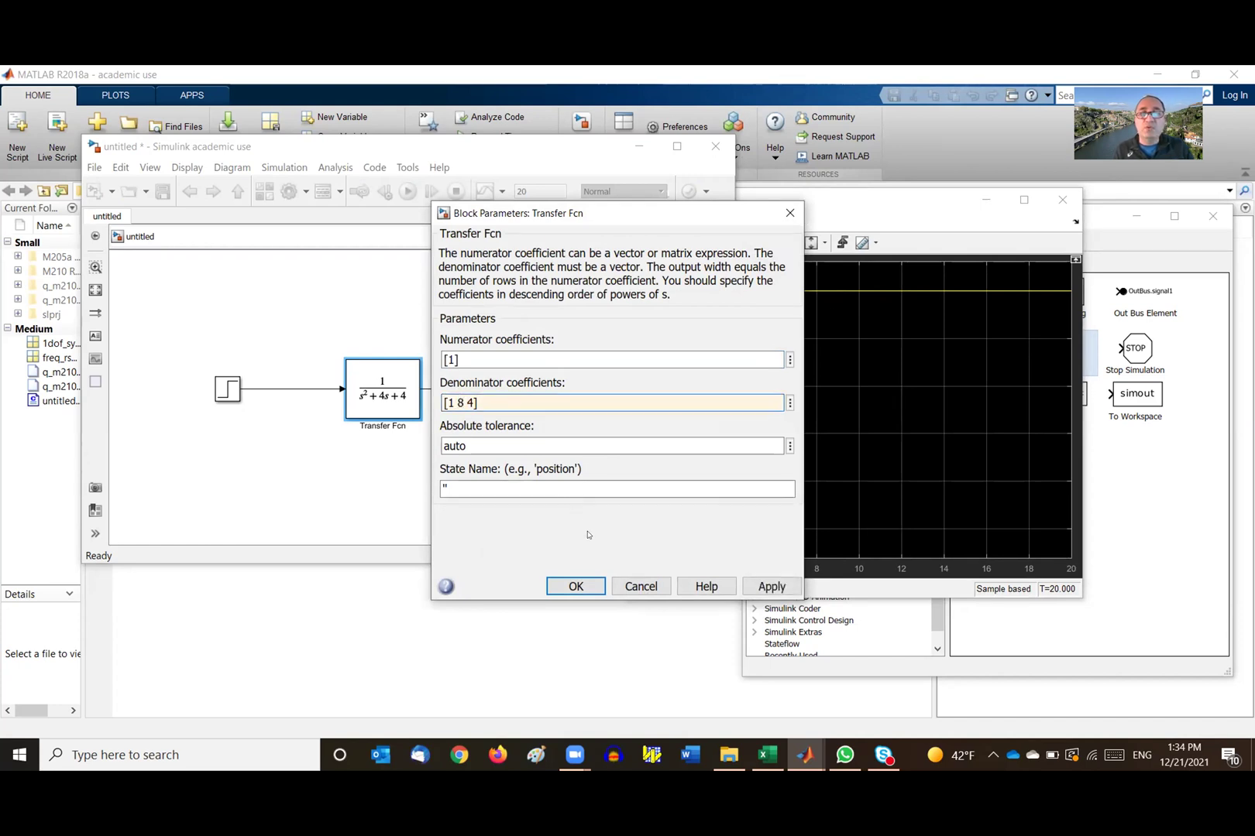
pyautogui.click(763, 587)
pyautogui.click(574, 587)
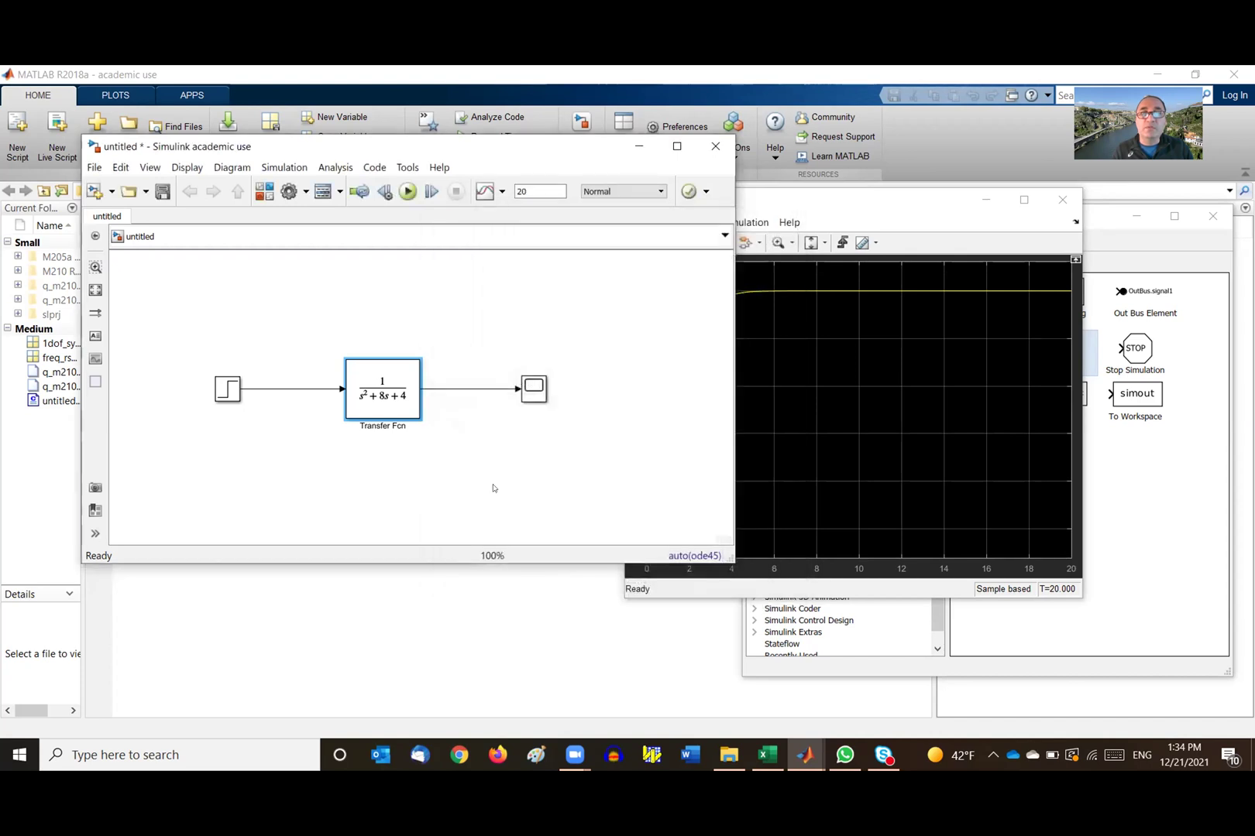
# Run the overdamped model and view the Scope's slower rise to 0.25 by T=20.
pyautogui.click(407, 191)
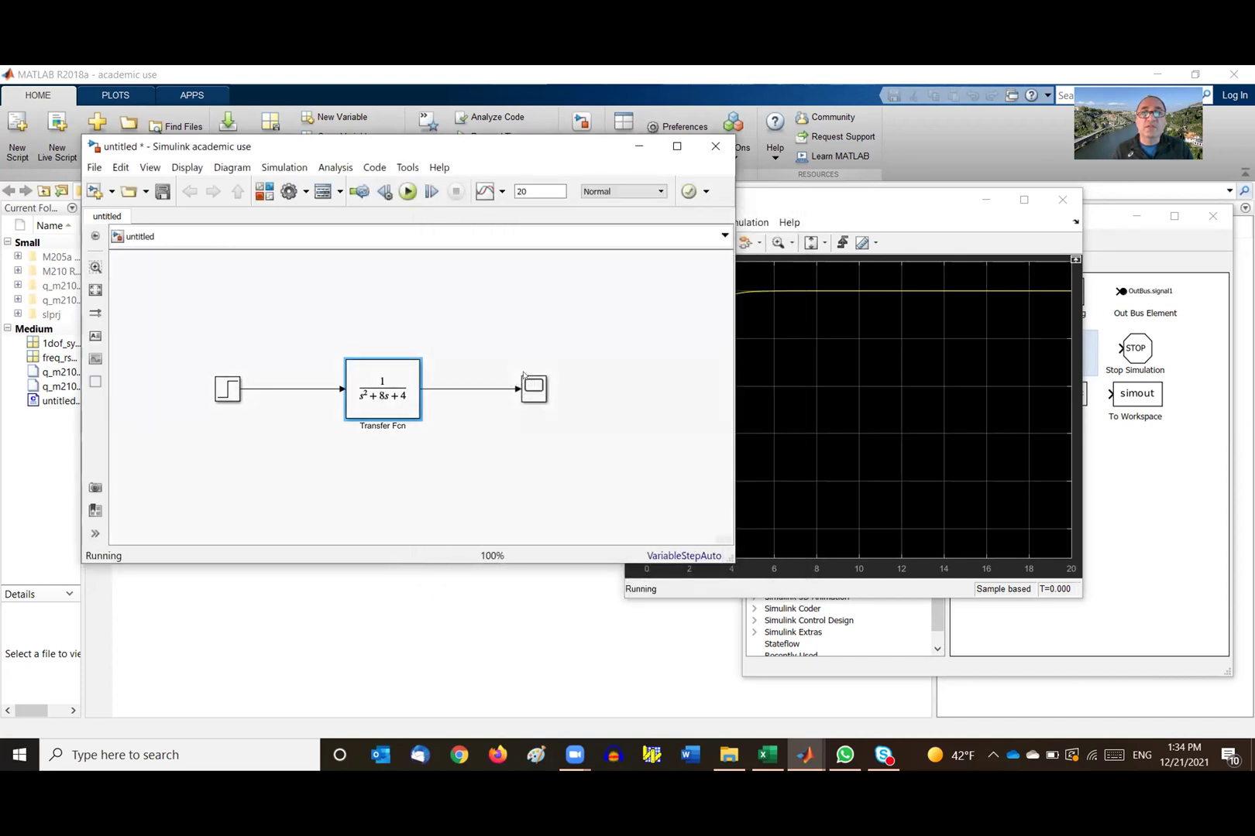
pyautogui.click(769, 398)
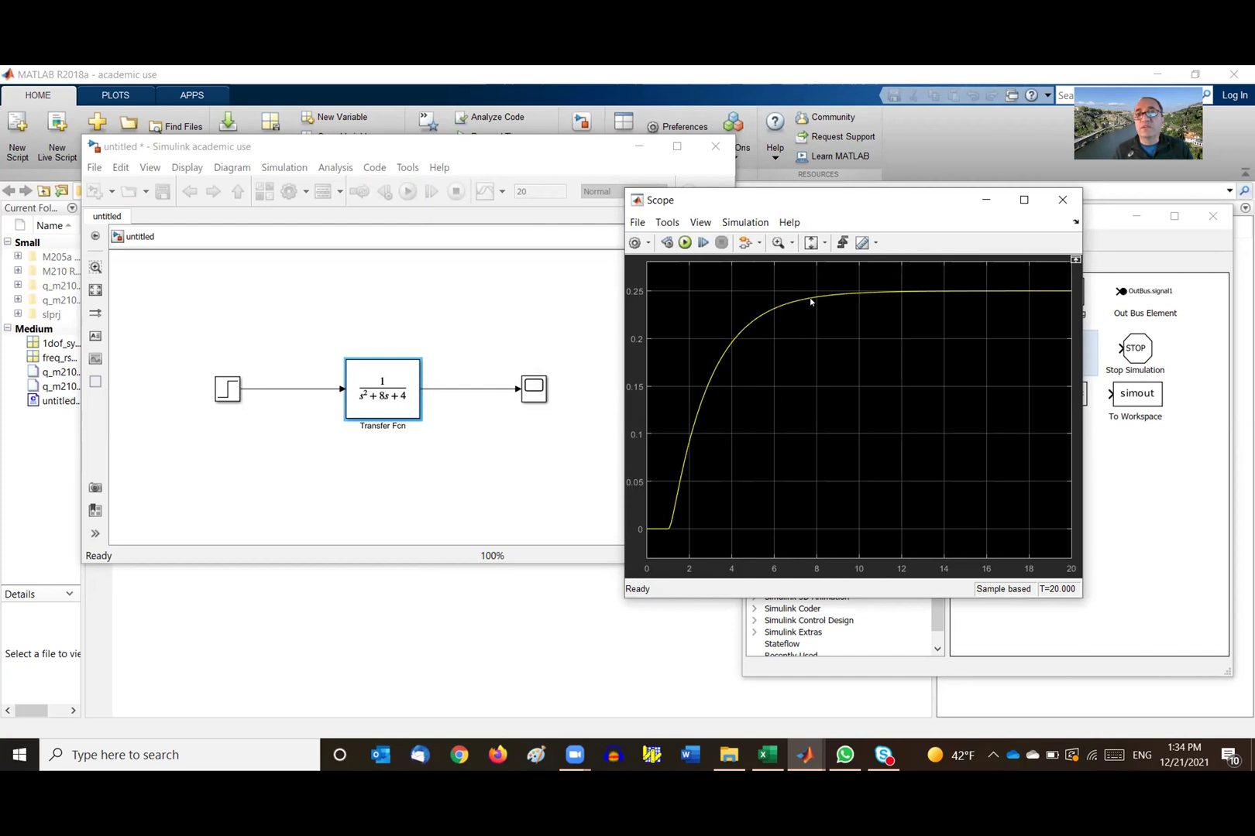
pyautogui.click(399, 416)
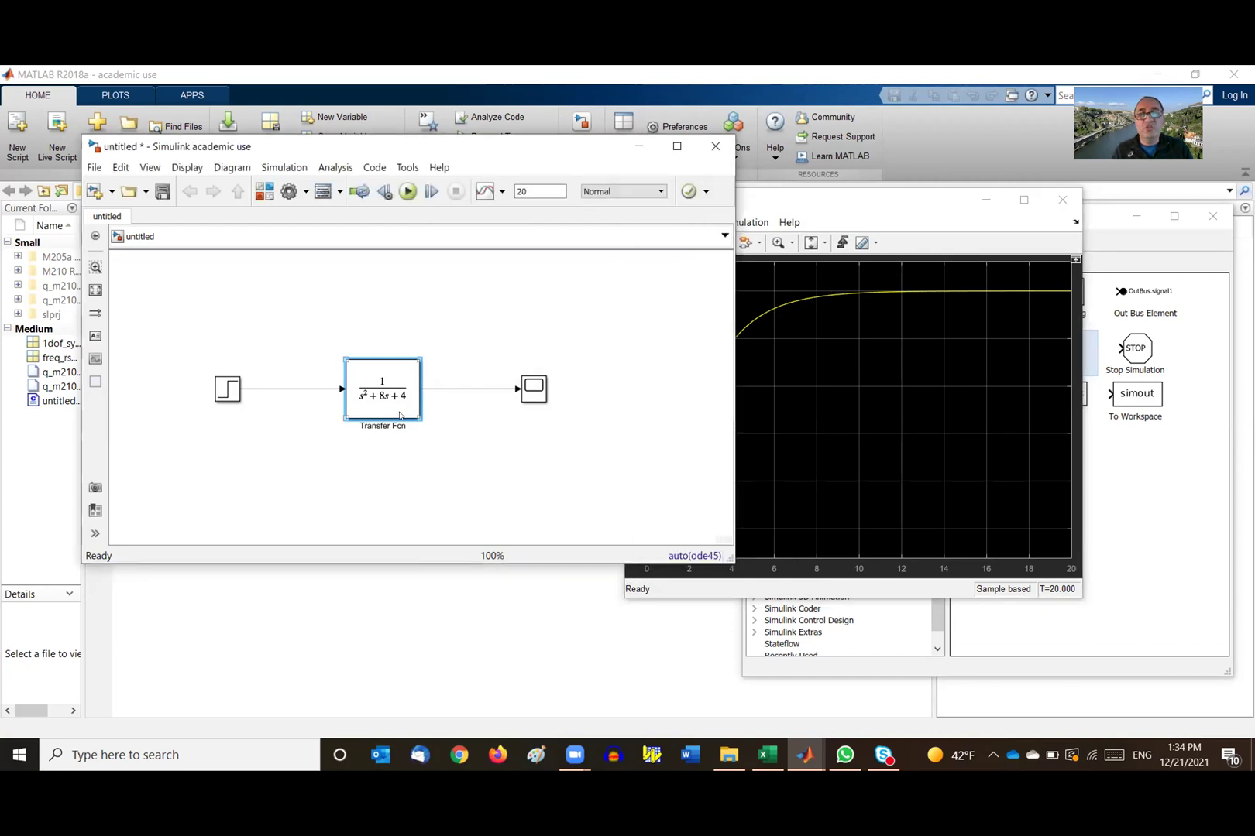
# Set the Transfer Fcn denominator to [1 16 4] and start a new simulation run.
pyautogui.doubleClick(400, 416)
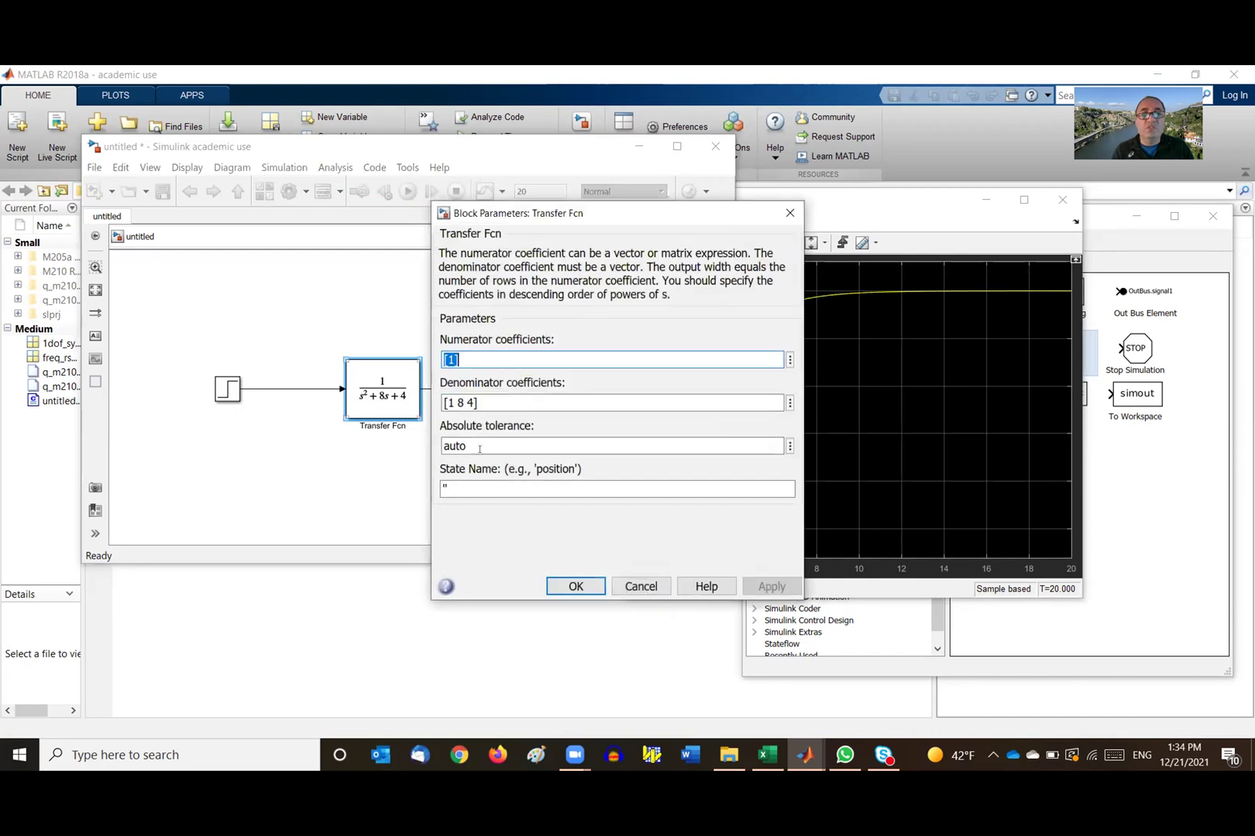
pyautogui.tripleClick(460, 402)
pyautogui.doubleClick(460, 402)
pyautogui.write('16')
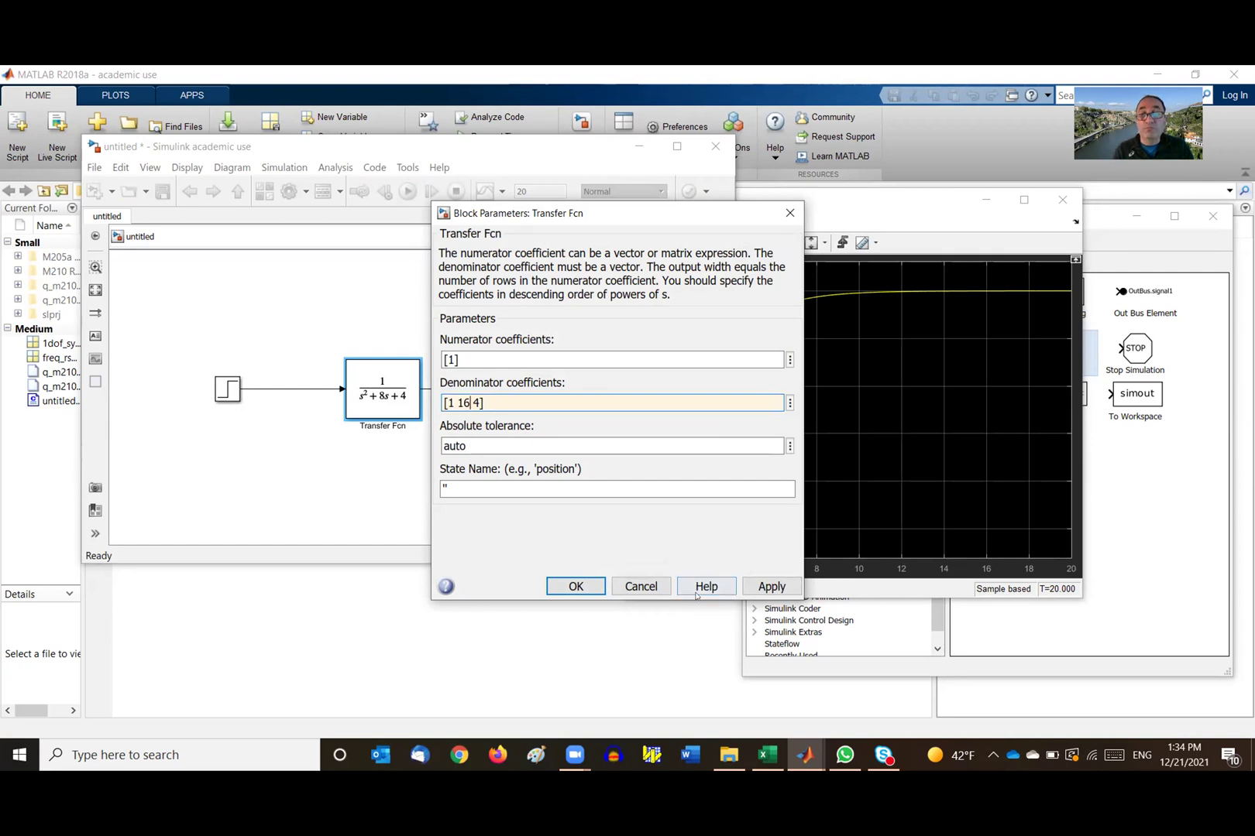
pyautogui.click(576, 585)
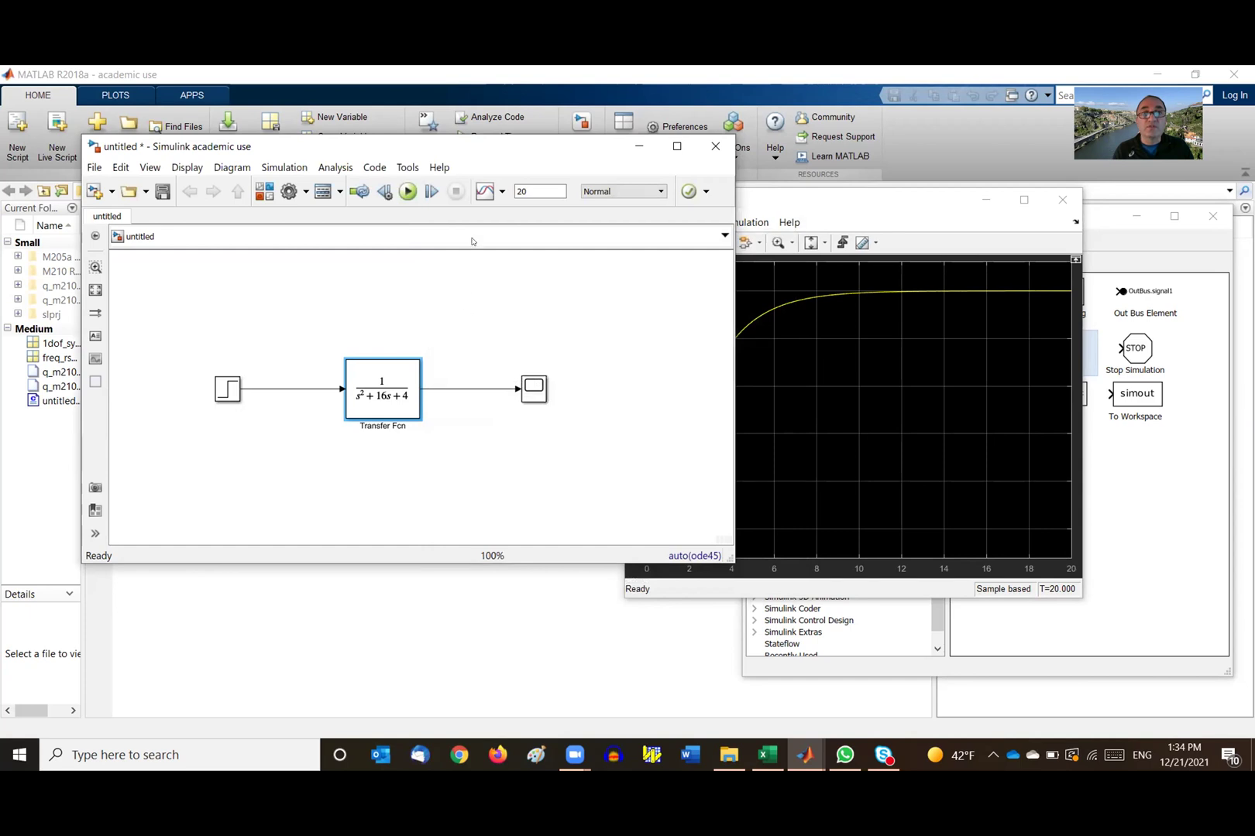
pyautogui.click(409, 191)
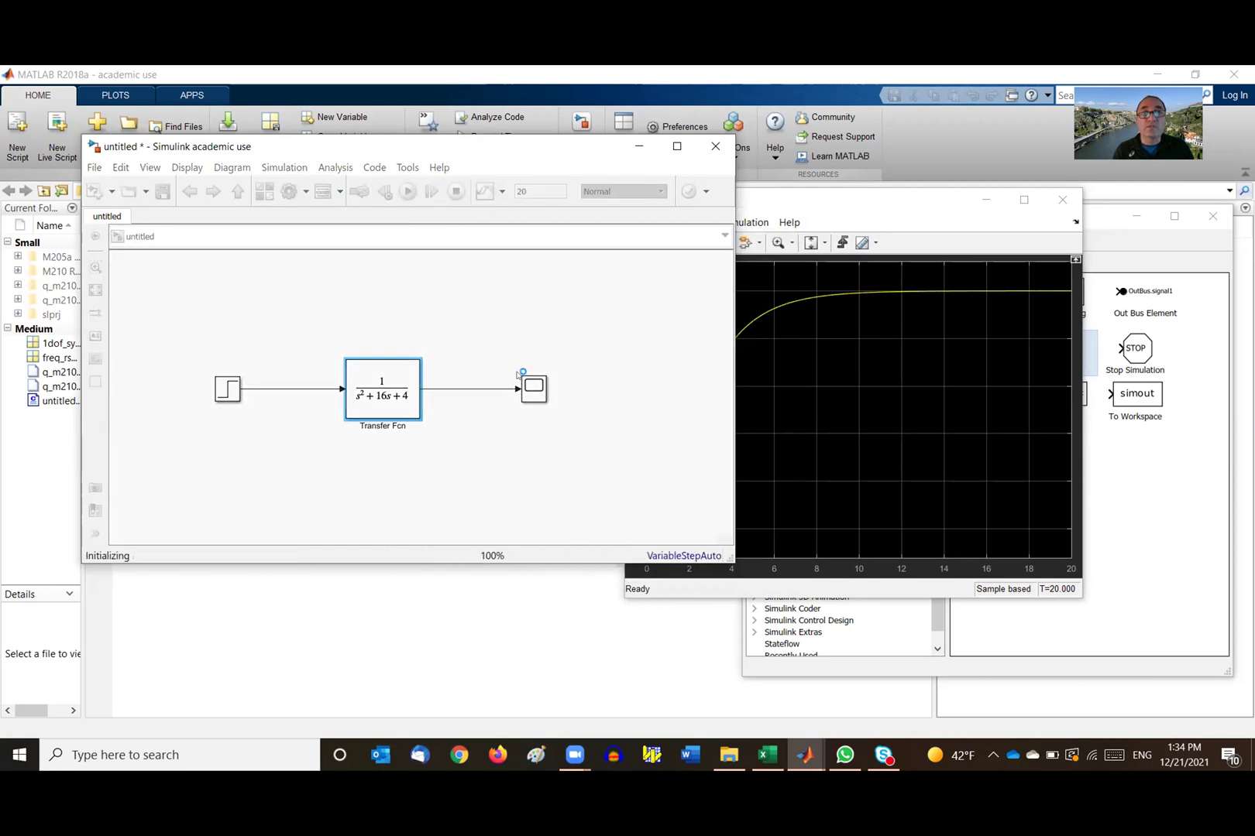